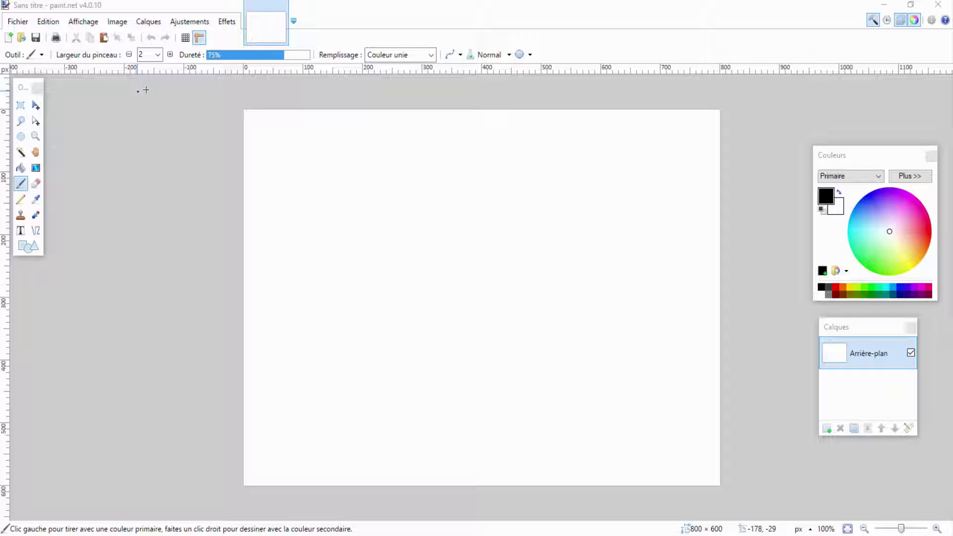
Paint a short black brush stroke at the canvas's upper-left corner with brush width 2.
click(226, 99)
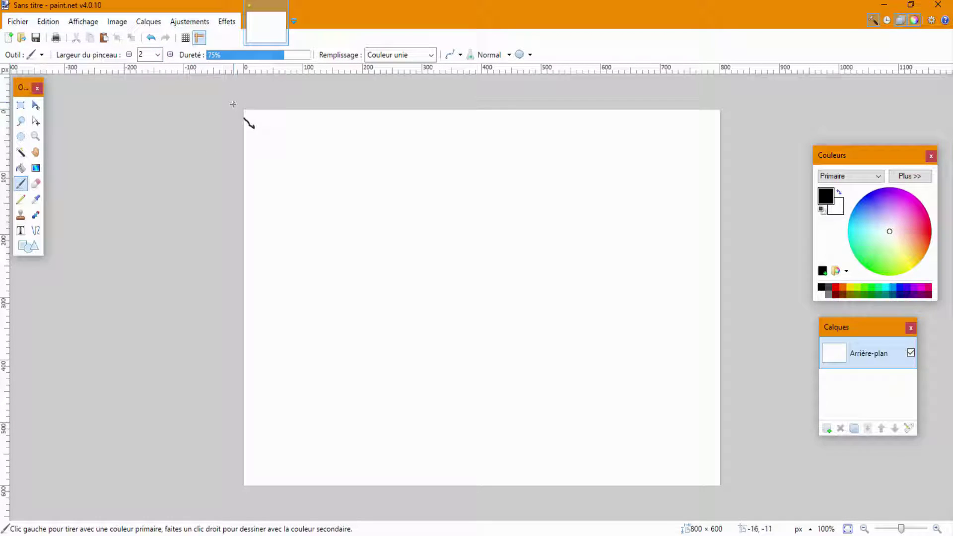
click(18, 22)
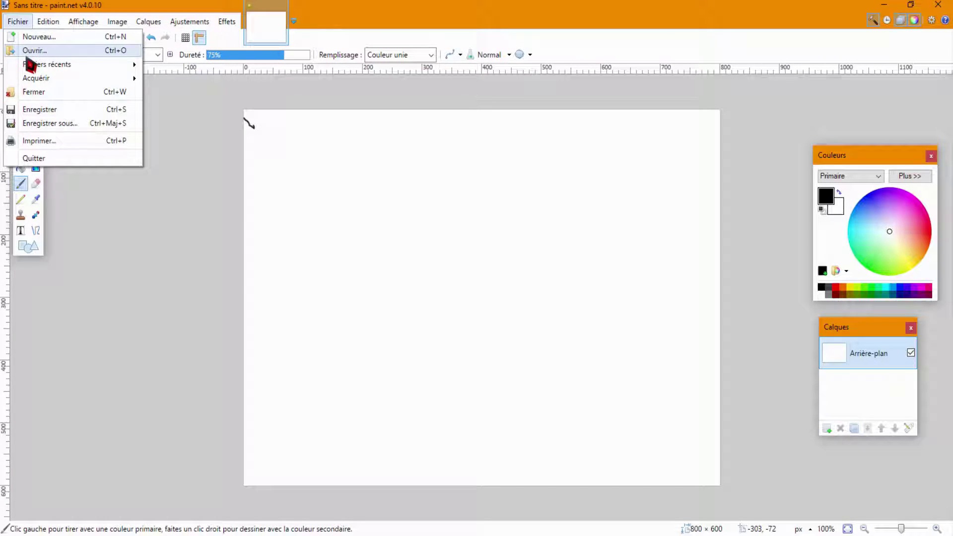
click(27, 52)
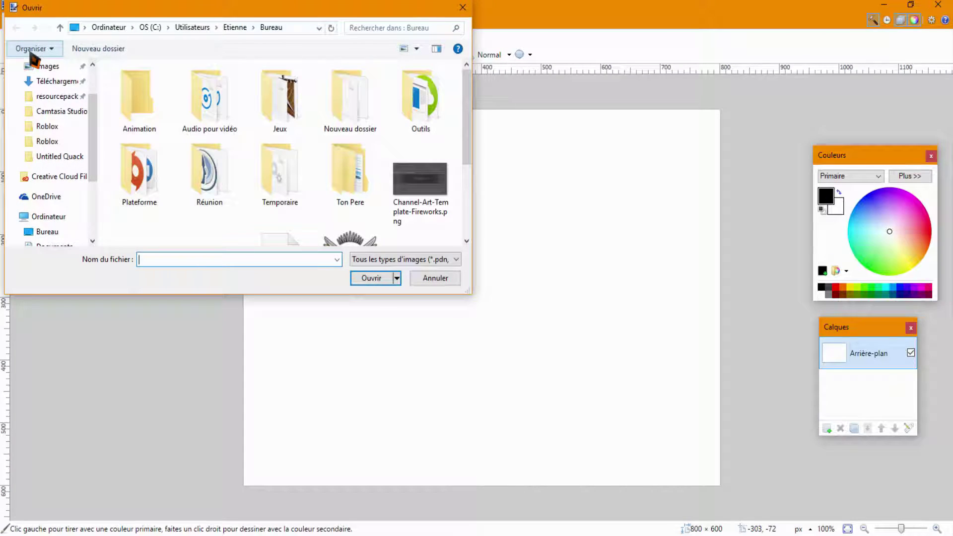
click(462, 7)
click(18, 21)
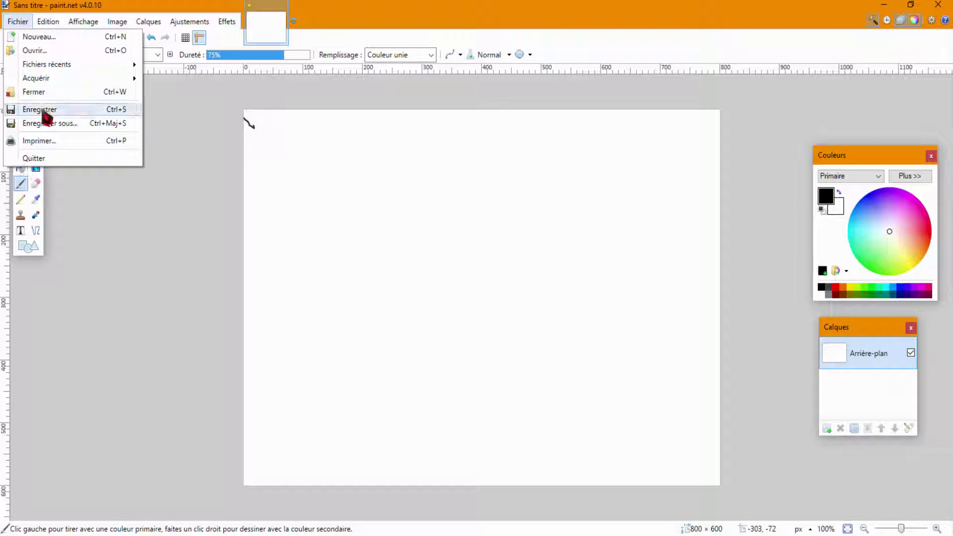
mouse_move(40, 21)
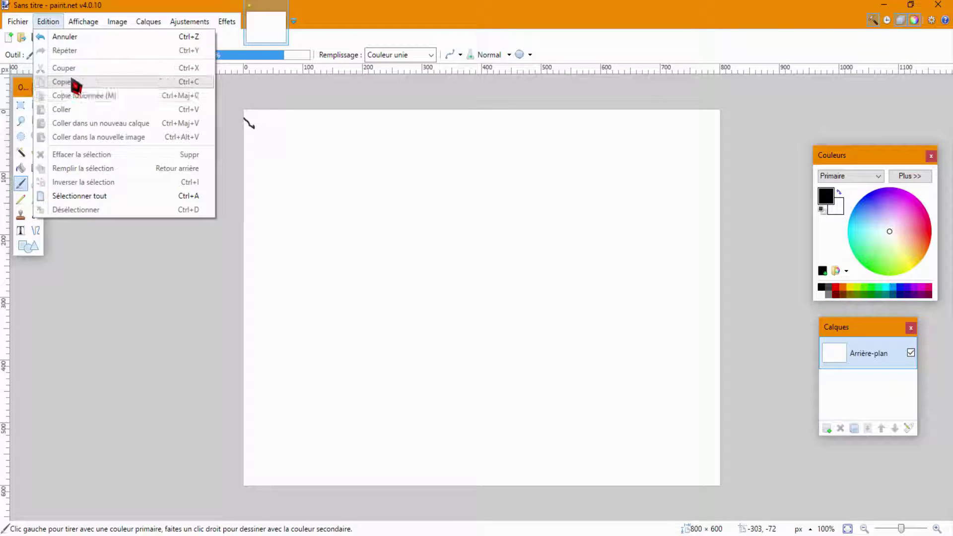
click(62, 21)
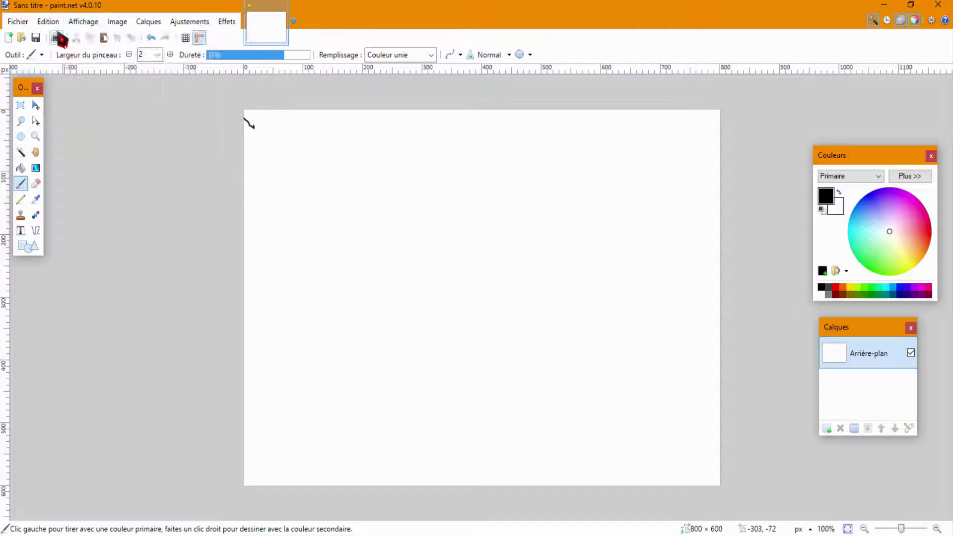
click(77, 21)
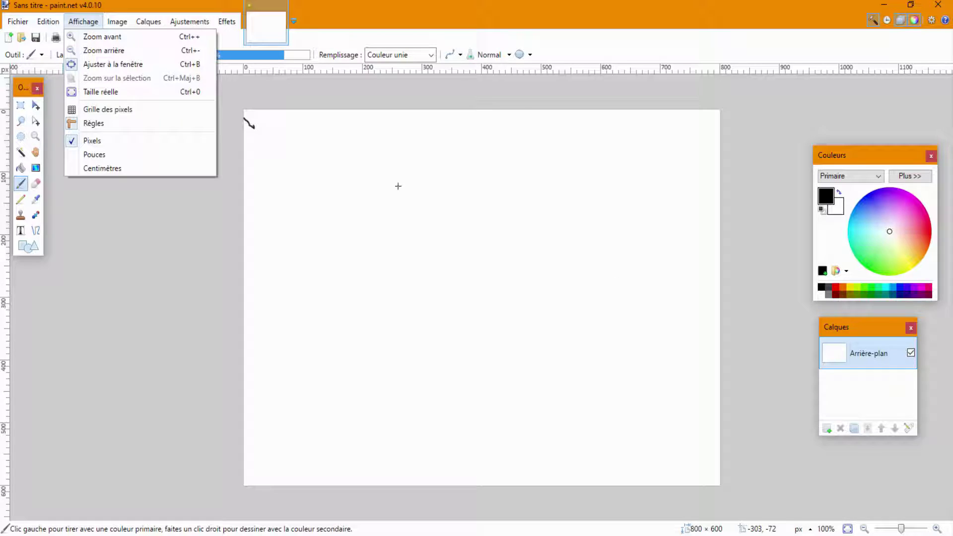
click(120, 21)
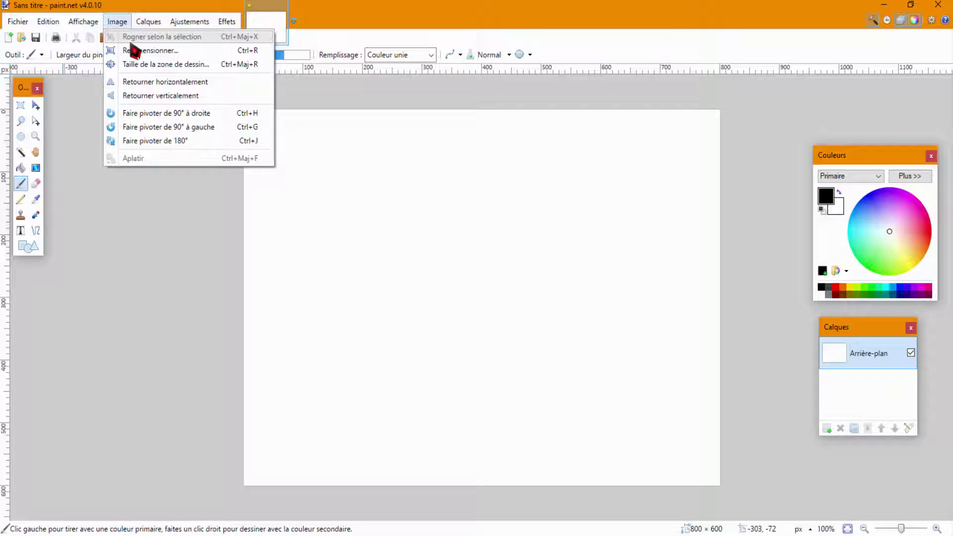
mouse_move(144, 20)
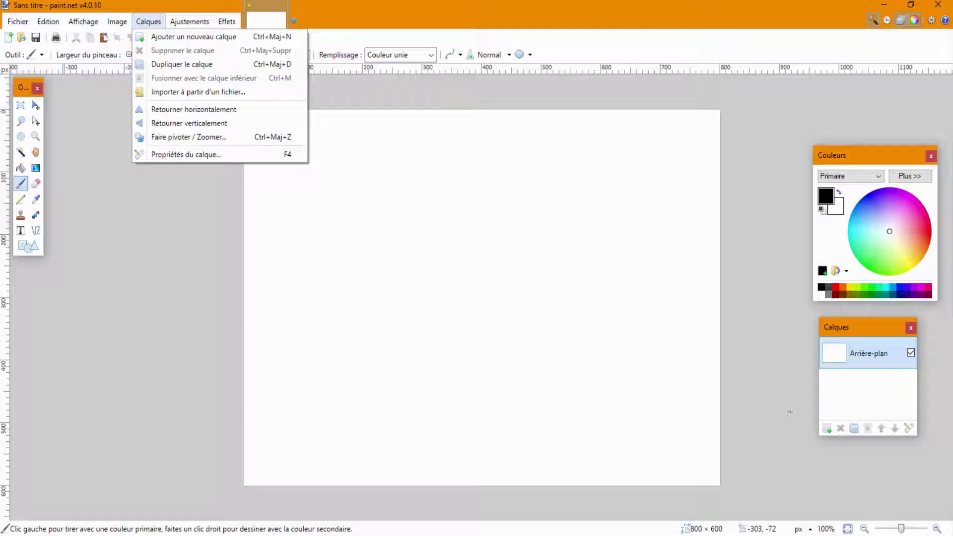
Move the floating Calques window further down, away from the Couleurs window.
drag(863, 332, 862, 378)
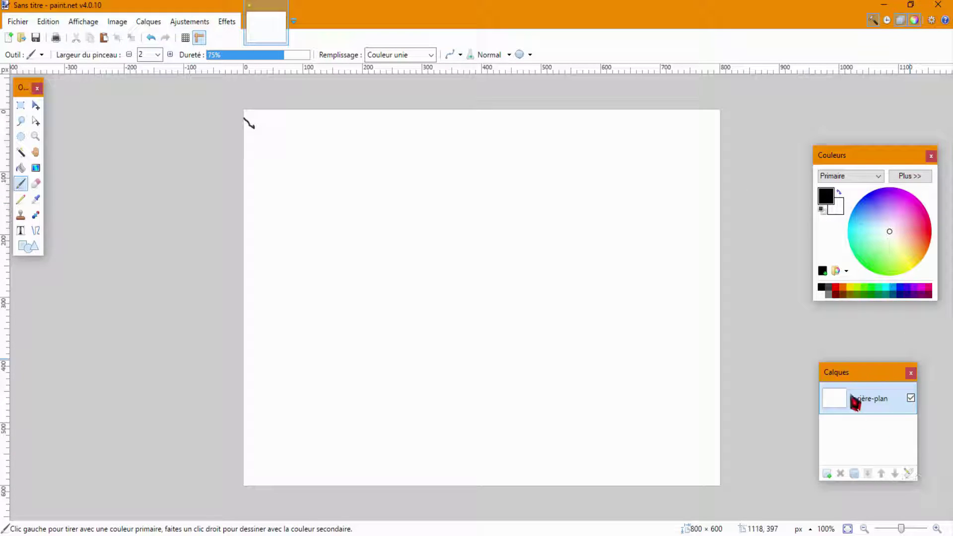
click(189, 21)
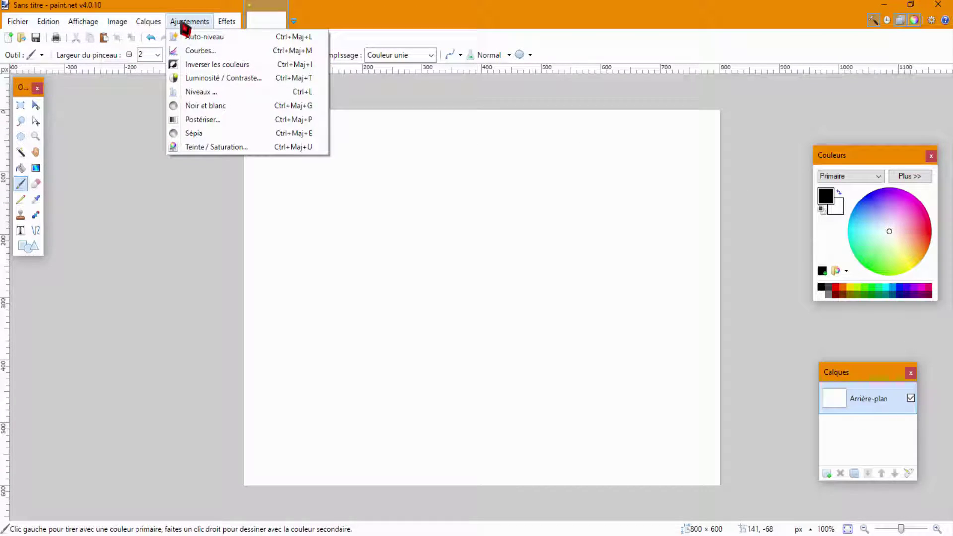
click(223, 151)
click(180, 24)
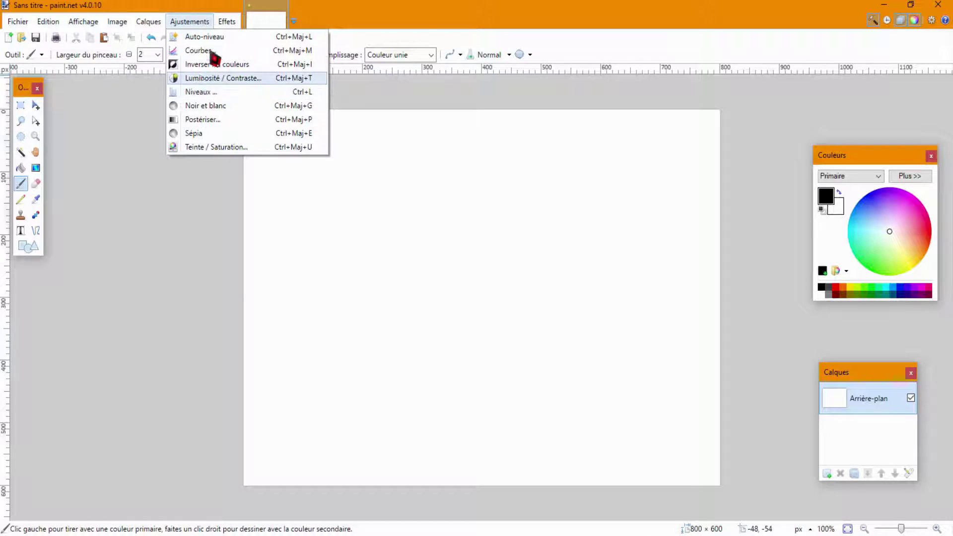
mouse_move(232, 21)
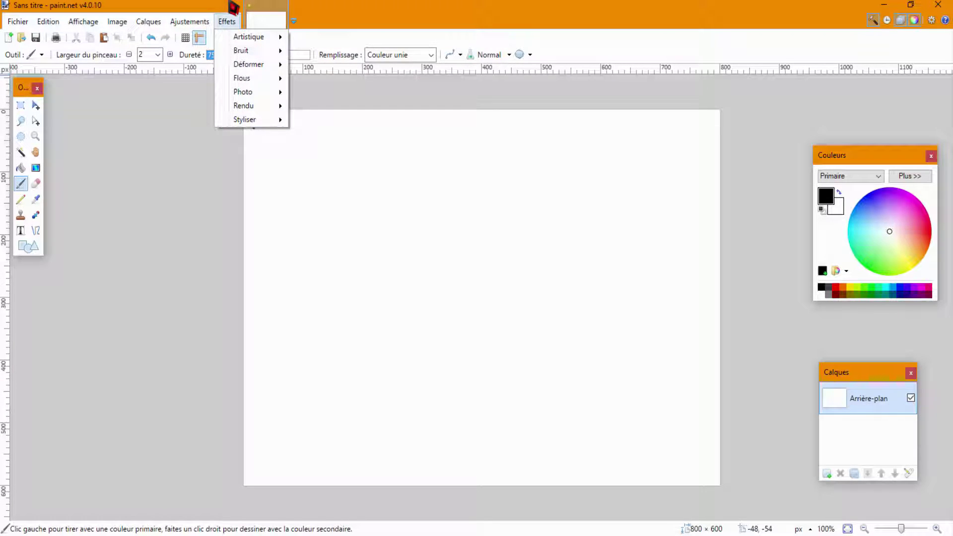
click(220, 21)
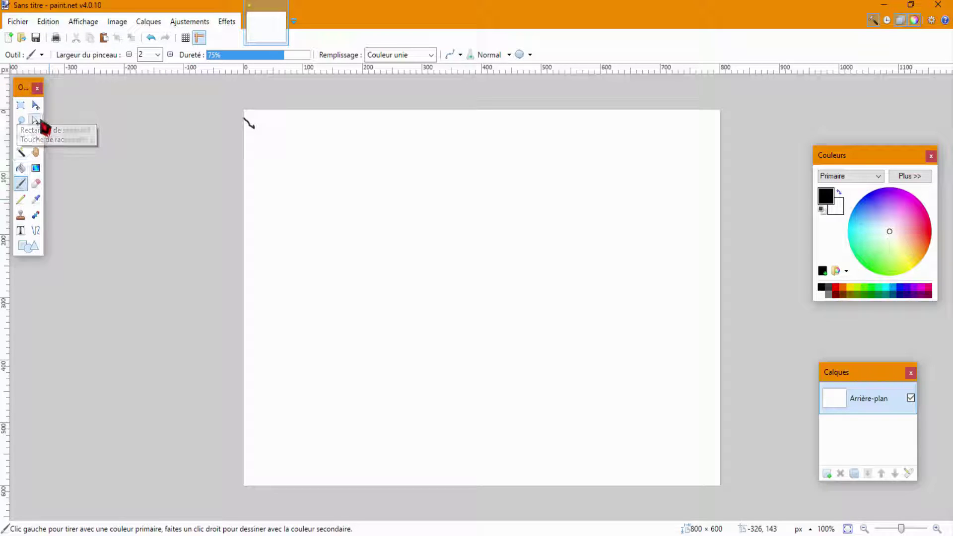
Select a rectangular area of about 327 × 308 pixels from the canvas's upper-left corner and activate the tool for moving the selection.
click(20, 107)
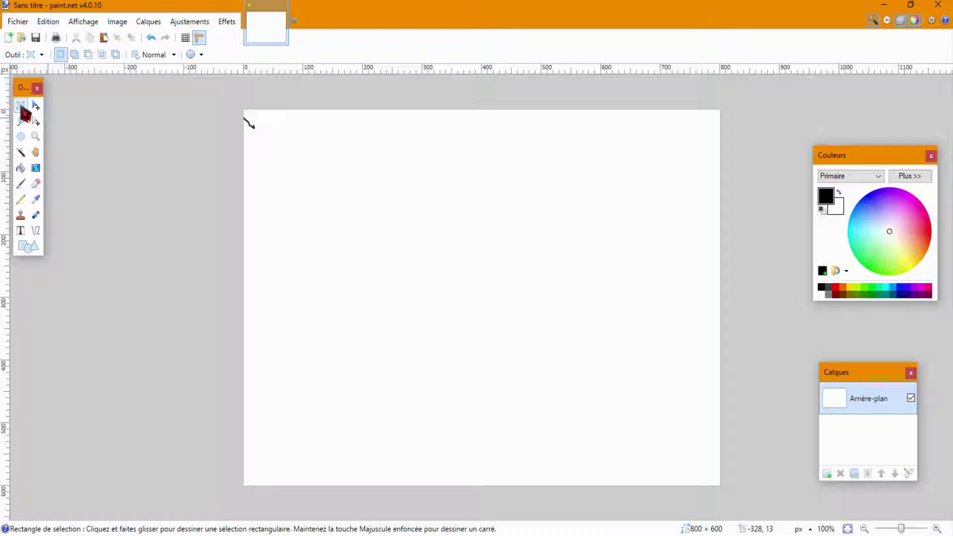
drag(218, 79, 651, 445)
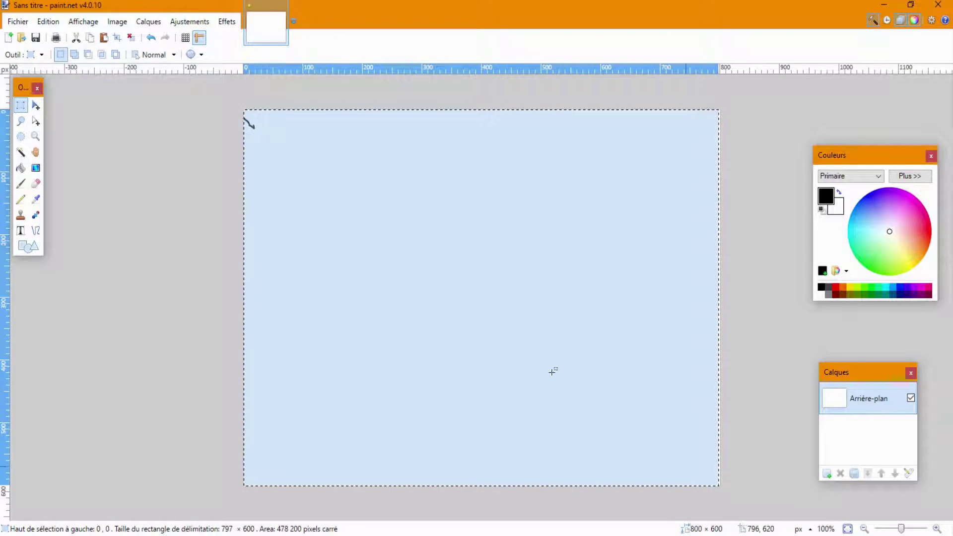
click(240, 120)
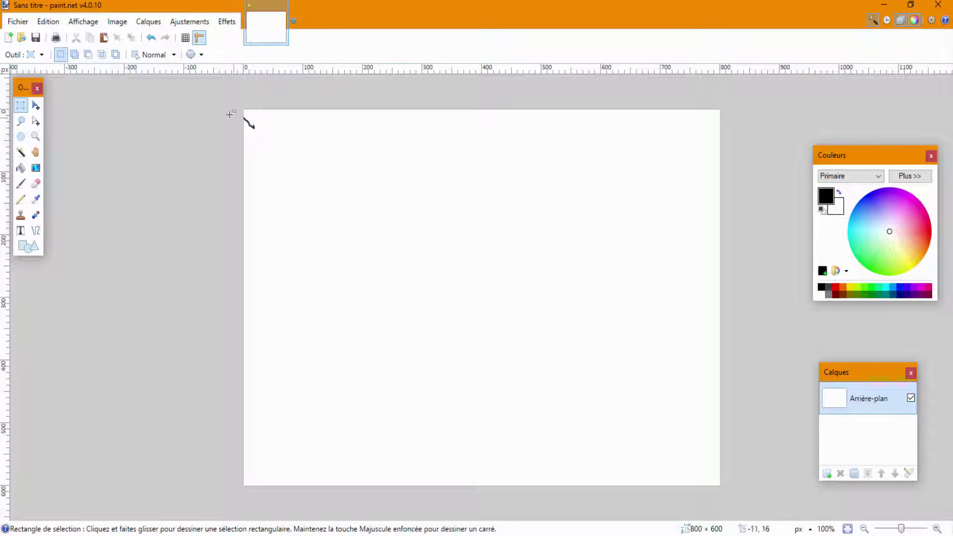
drag(235, 106, 437, 293)
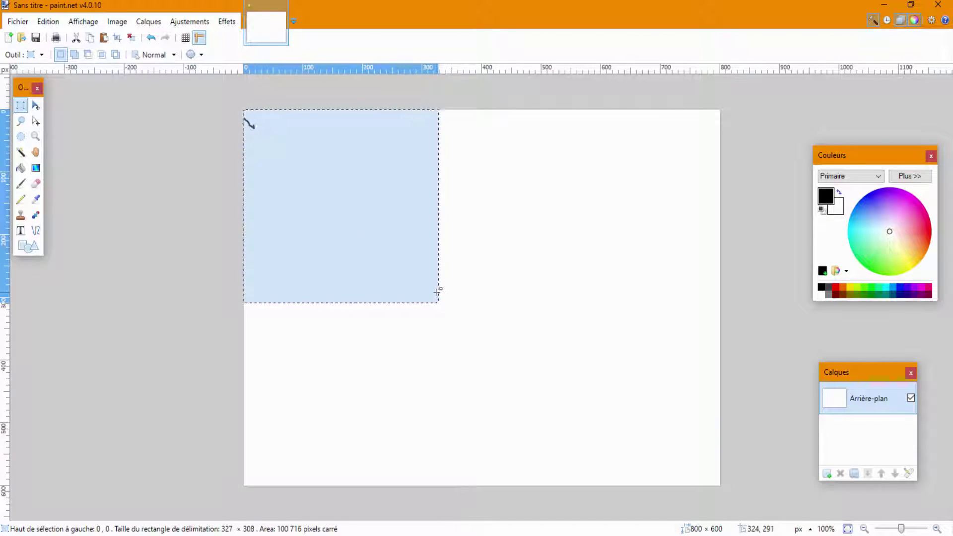
click(36, 122)
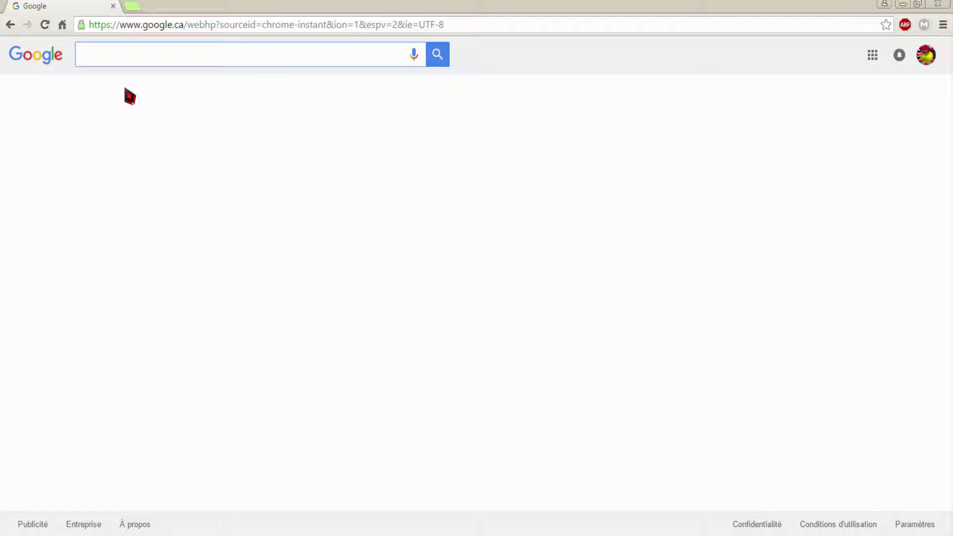
Switch to Chrome and search Google Images for "épée".
text(épée)
click(129, 93)
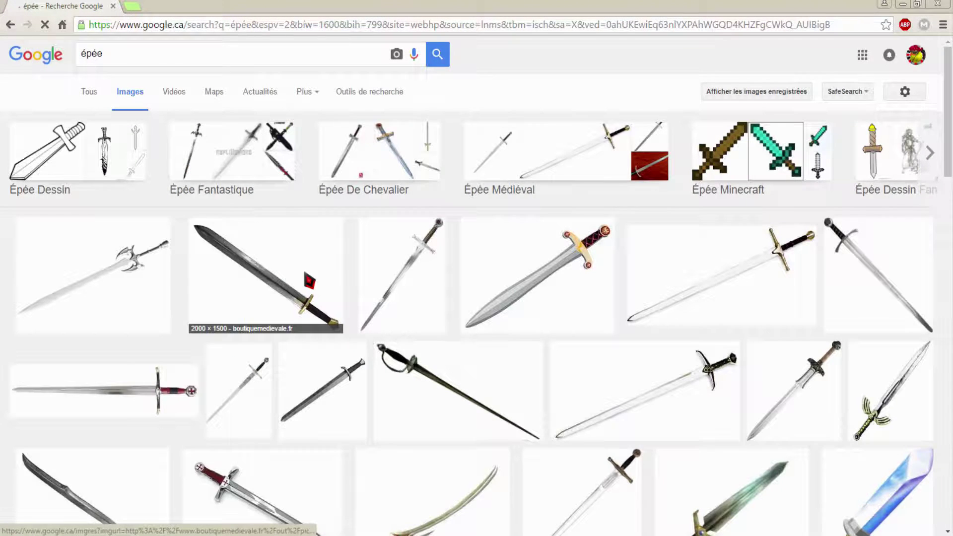
Open the preview of the 320 × 310 Épées ART GLADIUS sword picture and copy the image.
scroll(309, 280, down, 2)
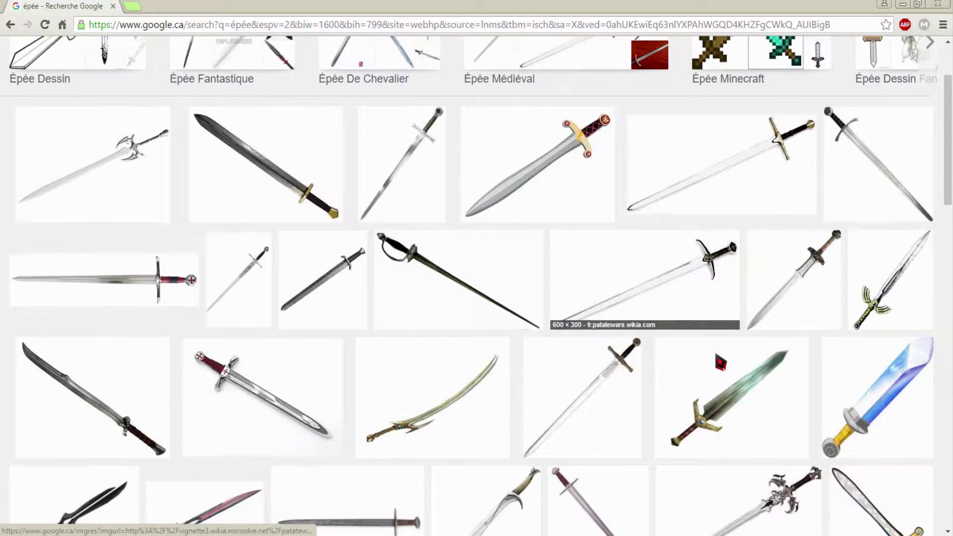
scroll(719, 362, down, 1)
right_click(591, 383)
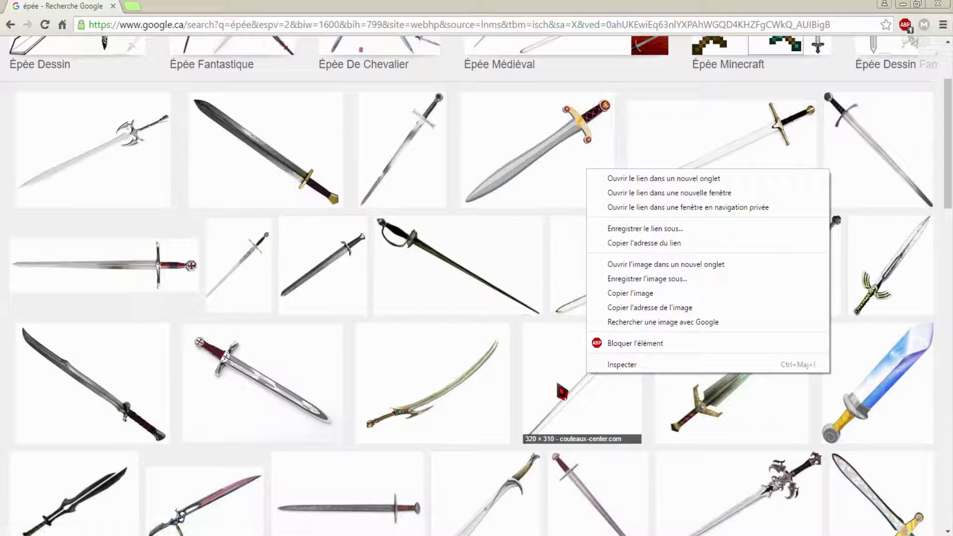
click(561, 387)
right_click(271, 334)
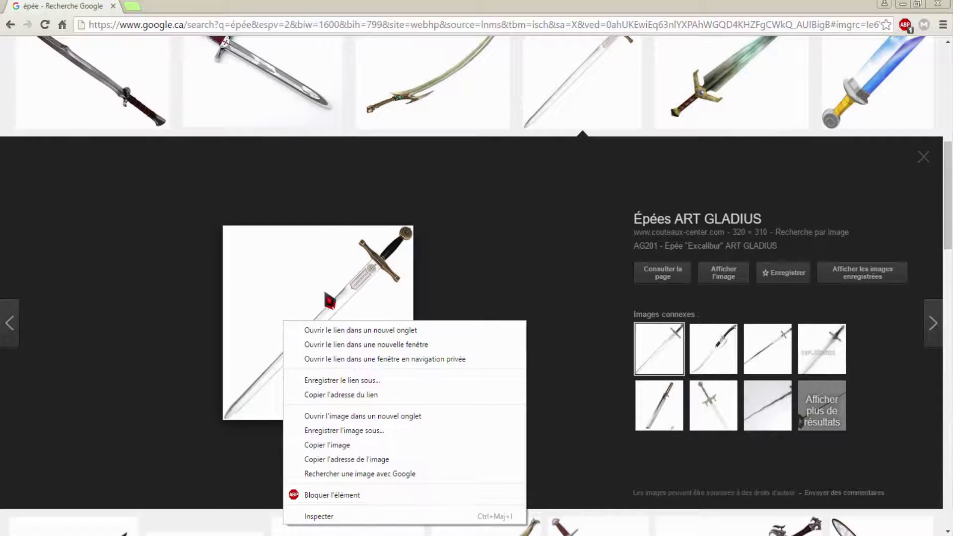
right_click(320, 263)
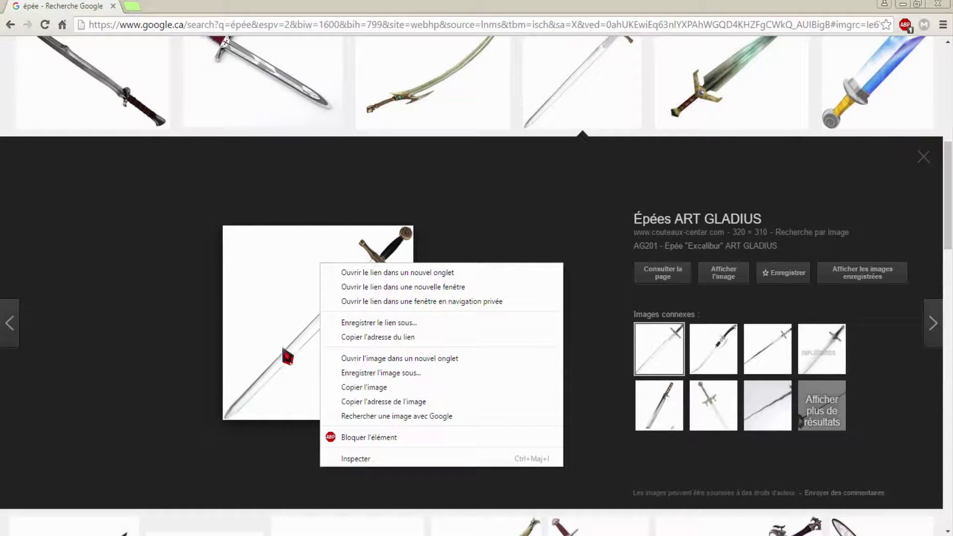
click(371, 388)
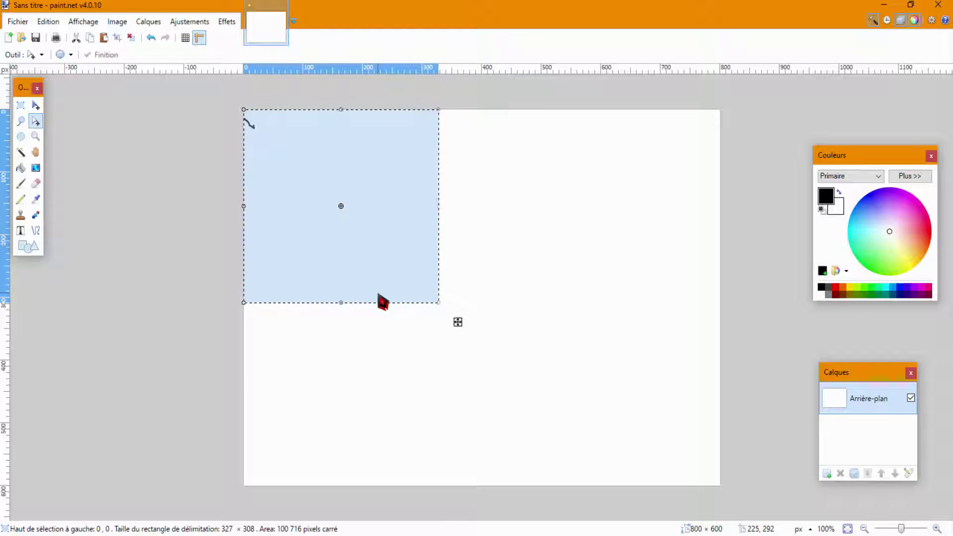
Switch to paint.net, paste the copied sword, move it to the middle of the canvas and deselect it.
key(ctrl+v)
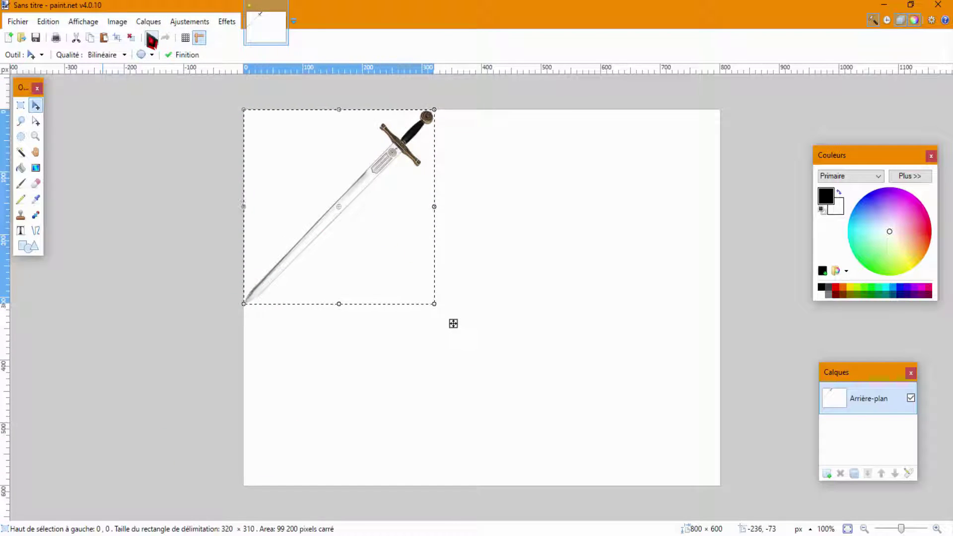
drag(454, 325, 595, 401)
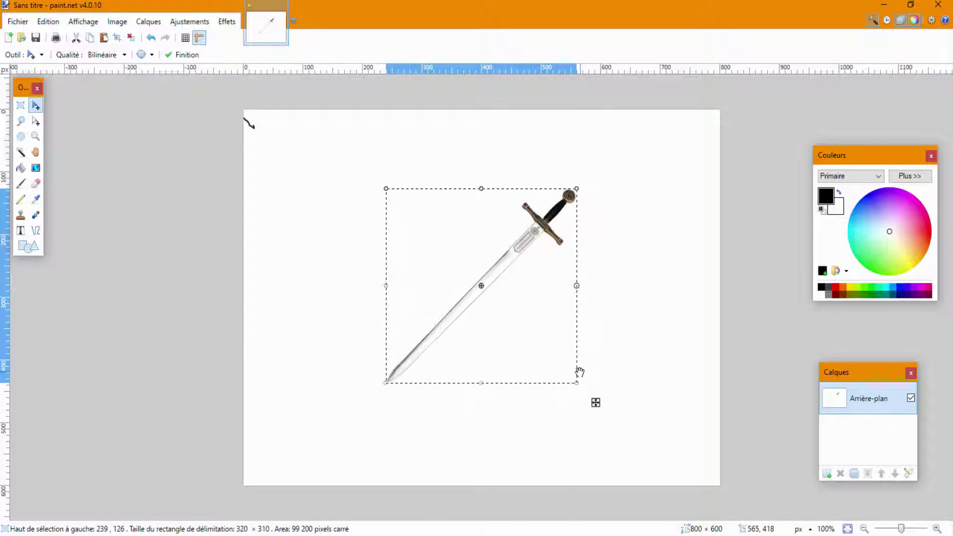
click(48, 22)
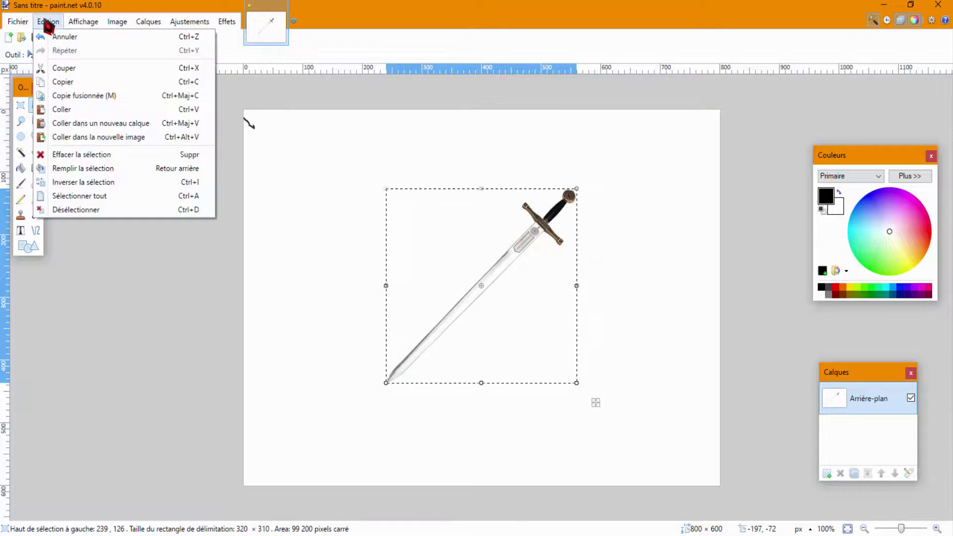
click(95, 209)
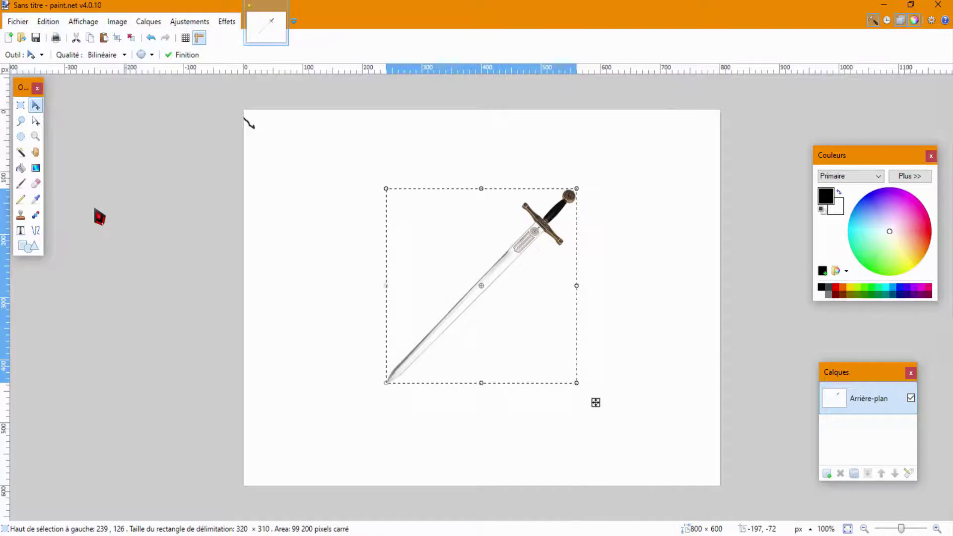
Select a rectangular area of about 418 × 366 pixels around the whole sword.
click(18, 108)
drag(361, 394, 611, 164)
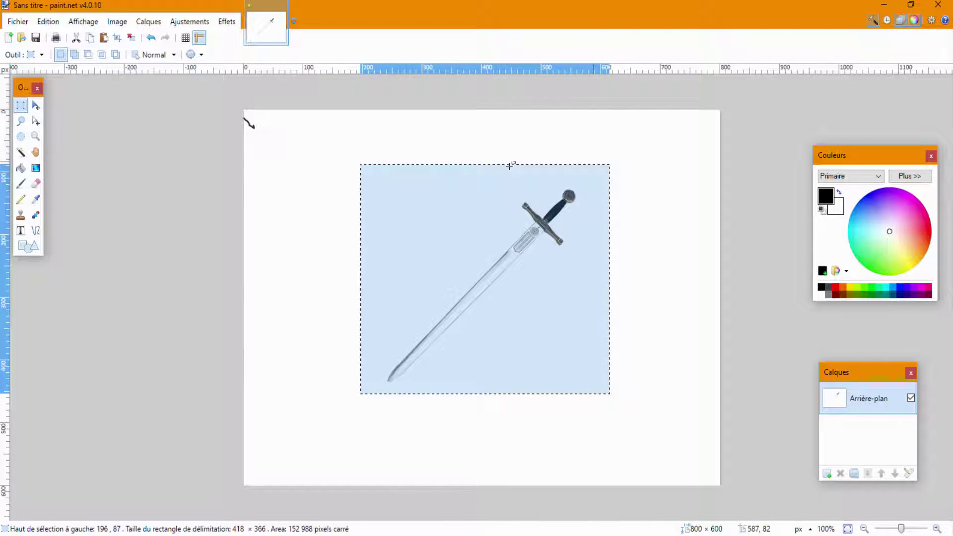
Move only the selection outline about 17 pixels upward, leaving the sword's pixels in place.
click(37, 123)
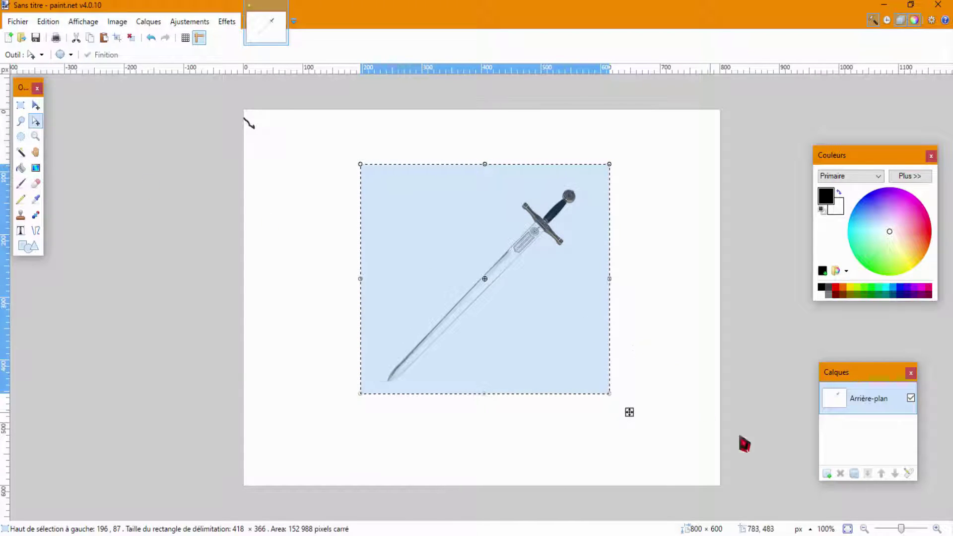
drag(901, 528, 911, 530)
click(912, 530)
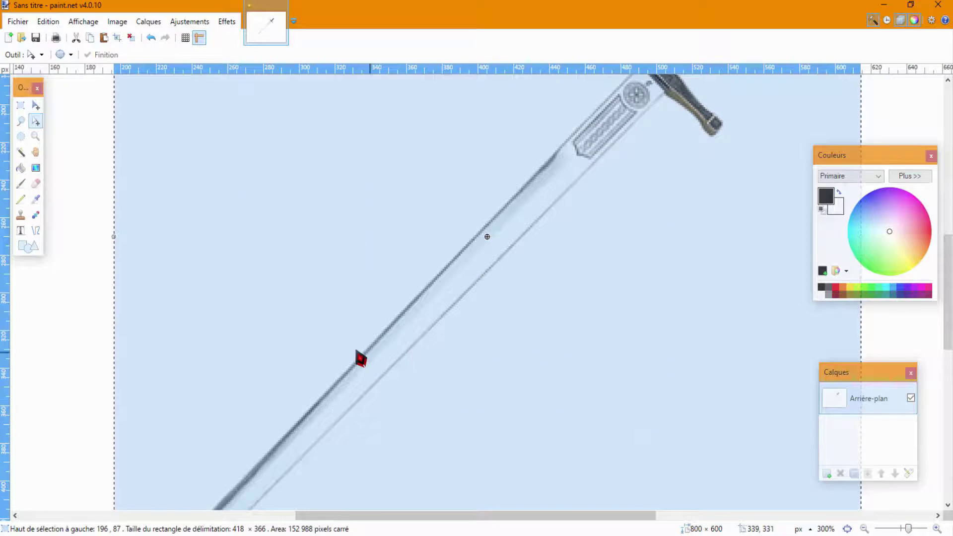
scroll(376, 362, down, 4)
drag(498, 356, 501, 327)
scroll(51, 219, up, 6)
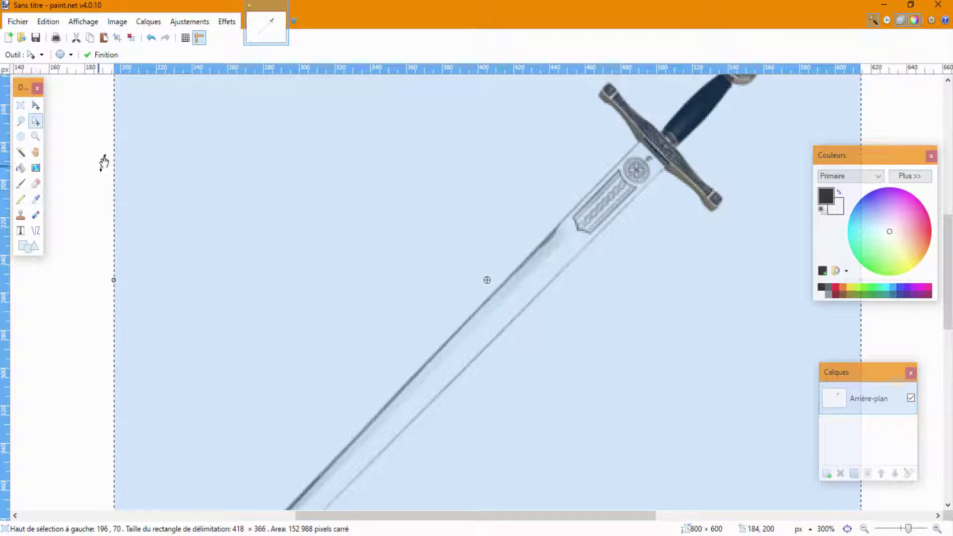
Pull the selection's left edge inward to make the selection about 411 pixels wide.
drag(112, 280, 124, 287)
scroll(134, 295, down, 8)
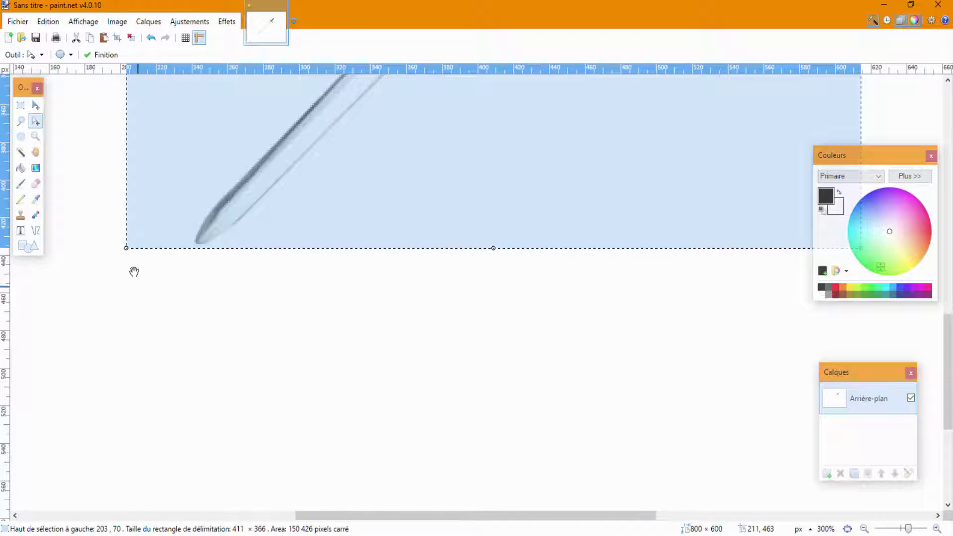
scroll(137, 184, up, 6)
scroll(127, 163, up, 3)
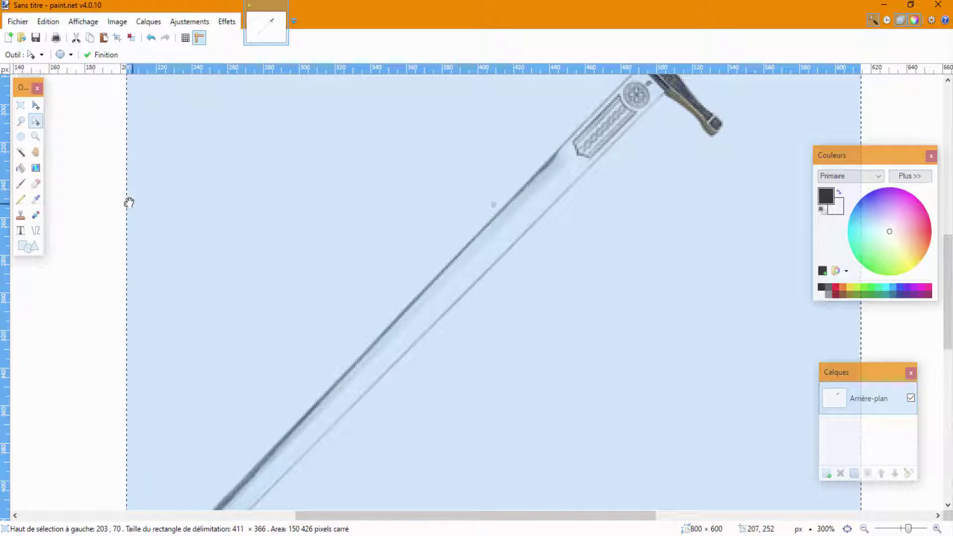
Bring the selection's left edge in close to the blade tip, making the selection about 376 pixels wide.
drag(128, 206, 205, 225)
scroll(209, 228, down, 7)
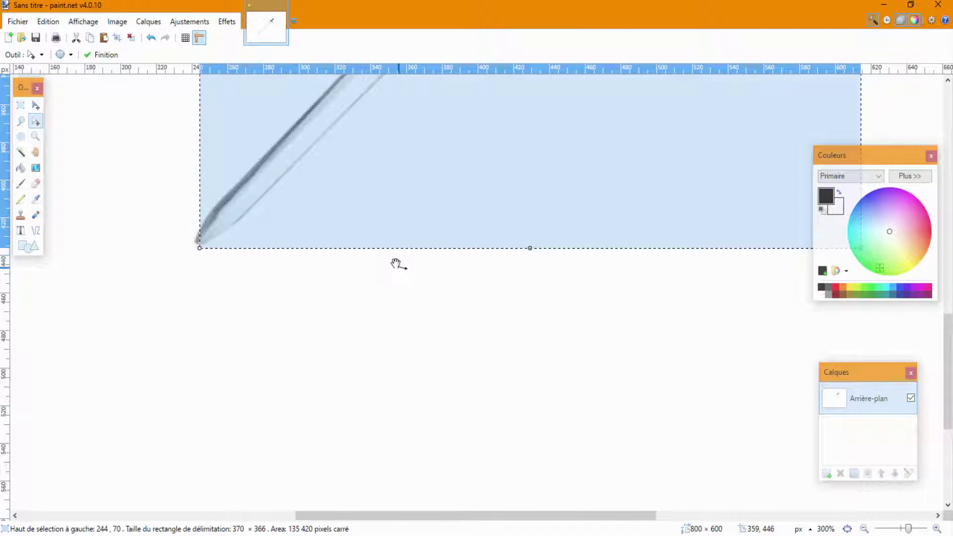
scroll(211, 213, up, 6)
drag(198, 128, 189, 130)
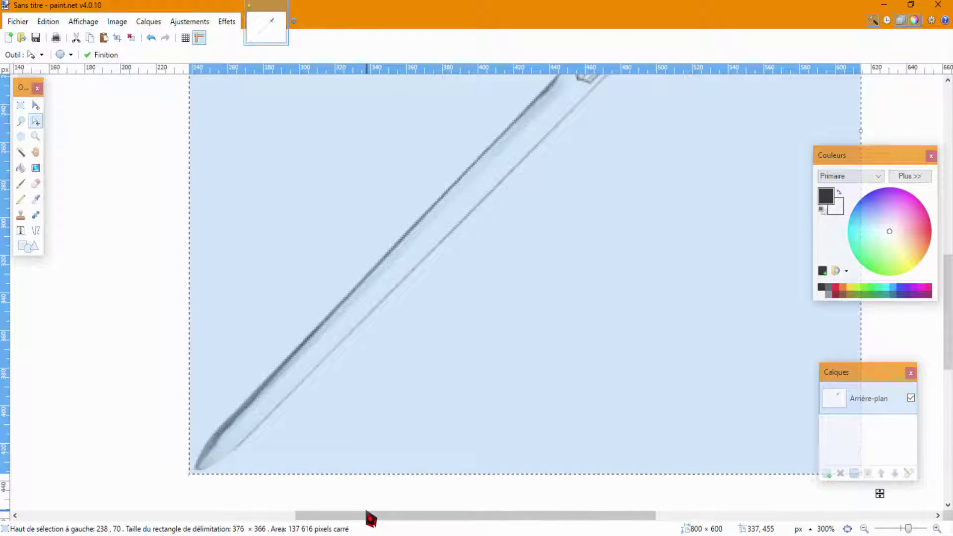
Pull the selection's right edge in to the sword's pommel, making the selection about 320 pixels wide.
drag(362, 516, 441, 520)
scroll(564, 349, up, 4)
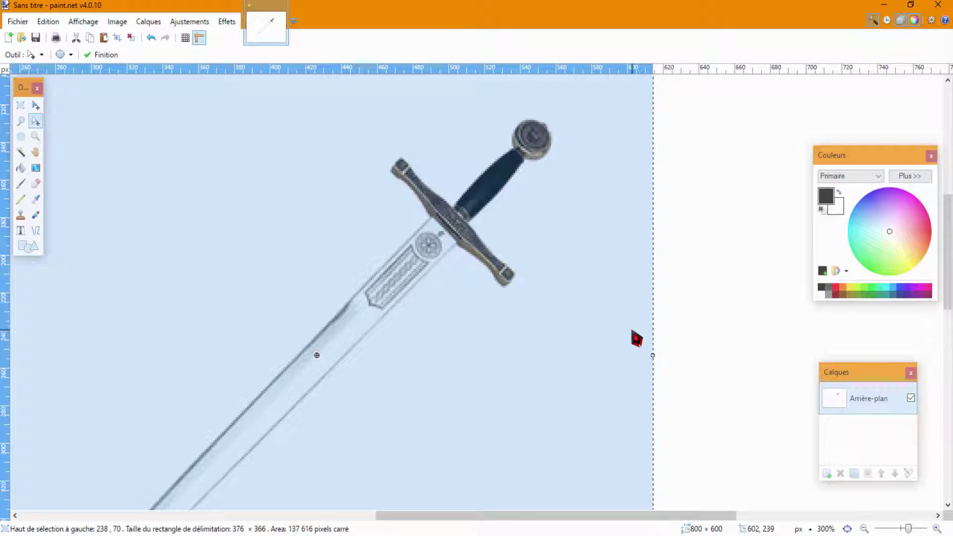
drag(655, 354, 553, 351)
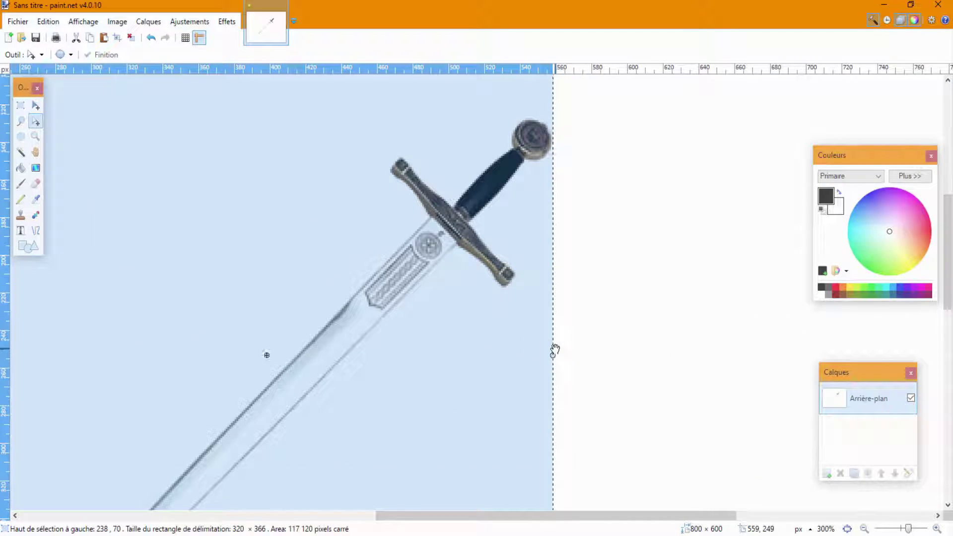
Lower the selection's top edge to just above the pommel, making the selection about 309 pixels high.
scroll(266, 274, up, 4)
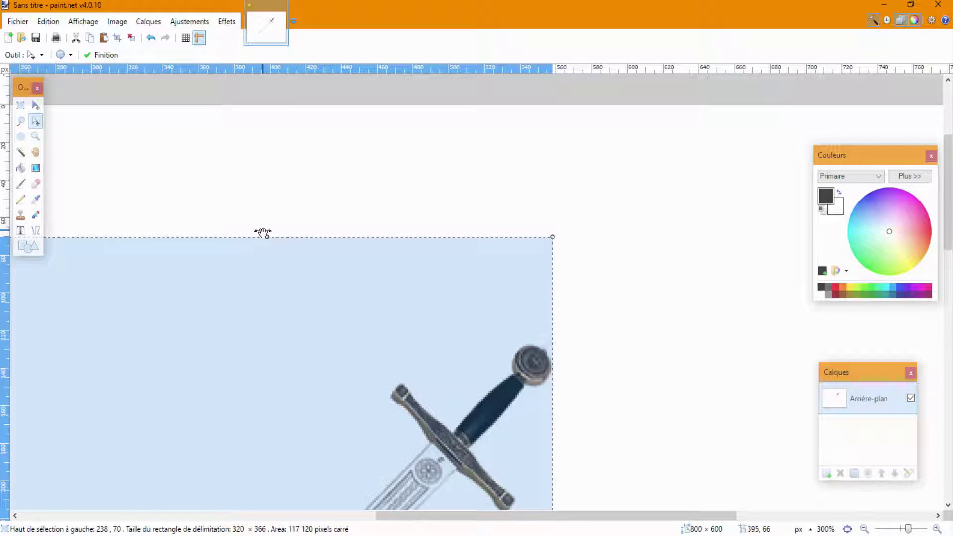
drag(266, 239, 275, 314)
drag(289, 347, 281, 345)
Clear the tightened rectangular selection around the sword.
scroll(278, 495, down, 1)
drag(378, 517, 244, 519)
scroll(389, 304, down, 3)
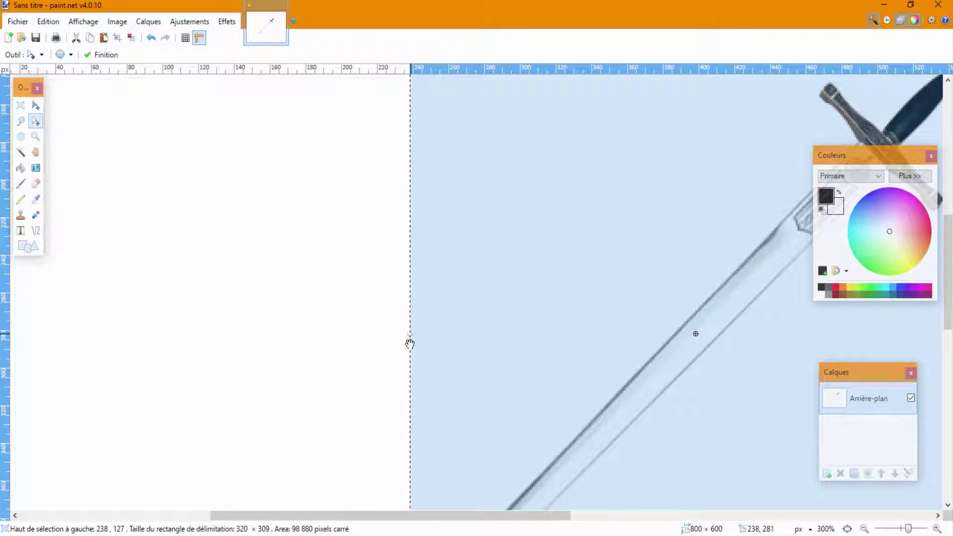
scroll(347, 292, down, 7)
scroll(392, 255, up, 5)
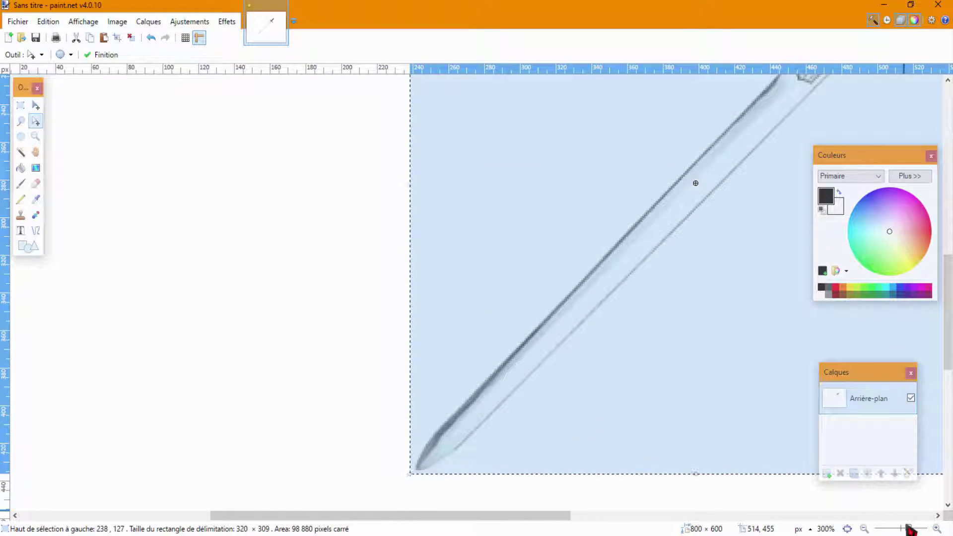
drag(908, 527, 904, 528)
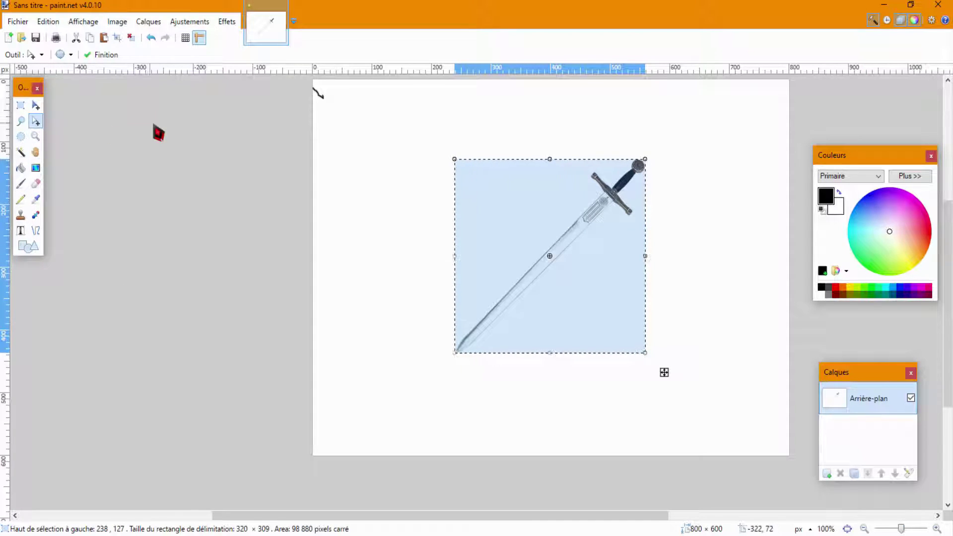
click(48, 21)
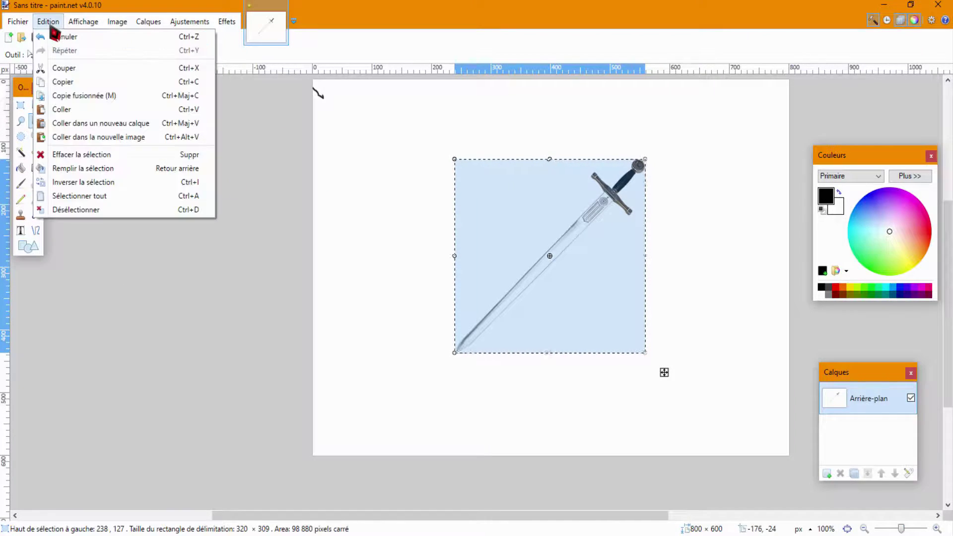
click(59, 211)
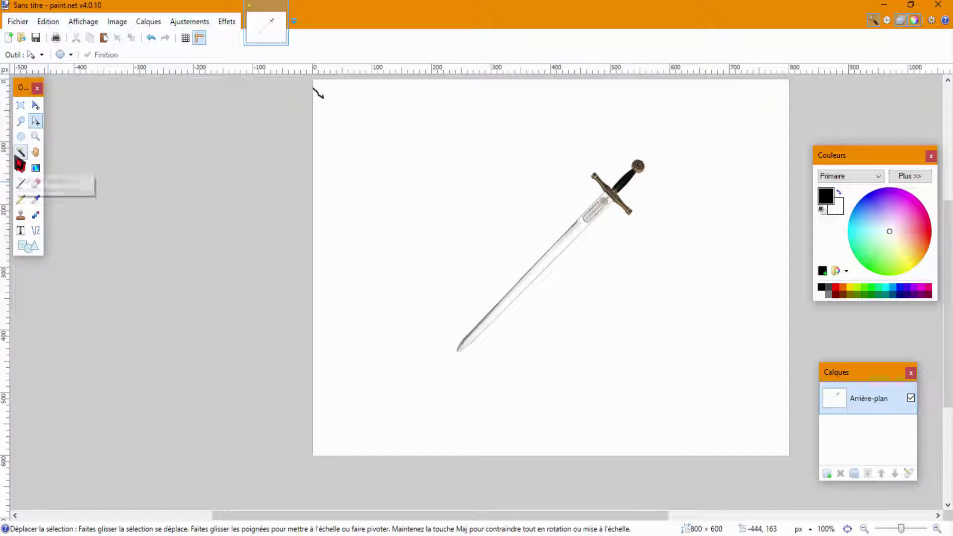
Select the white background around the sword with the Magic Wand at 50% tolerance, then clear that selection.
click(21, 153)
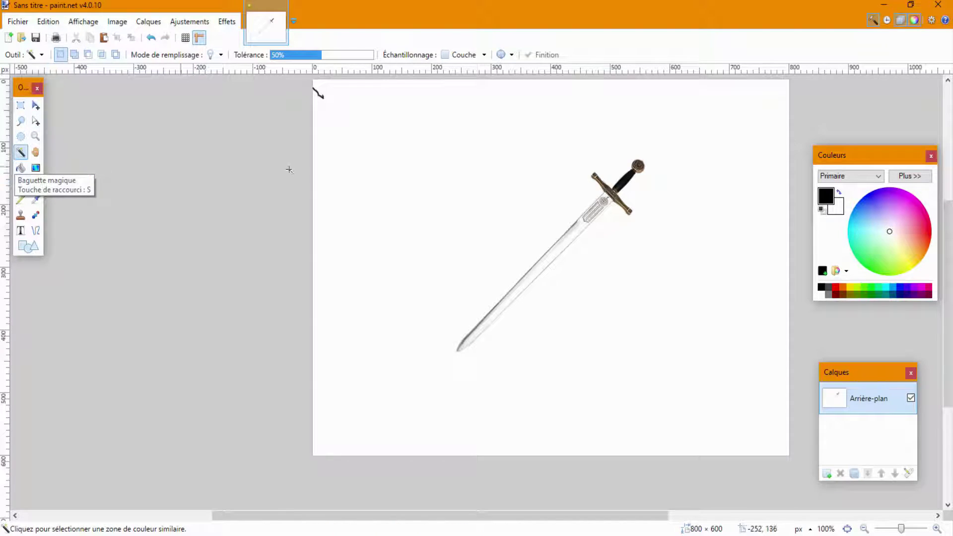
click(362, 161)
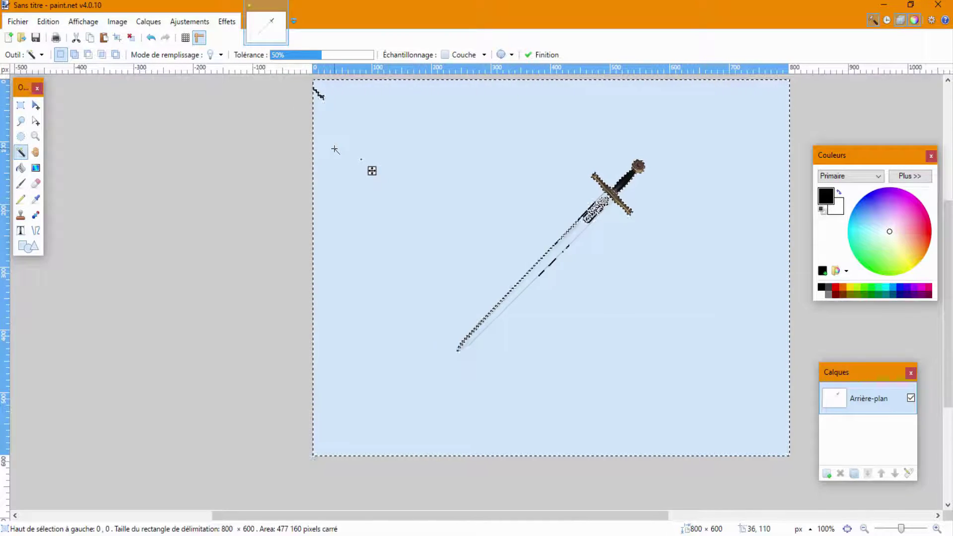
click(230, 228)
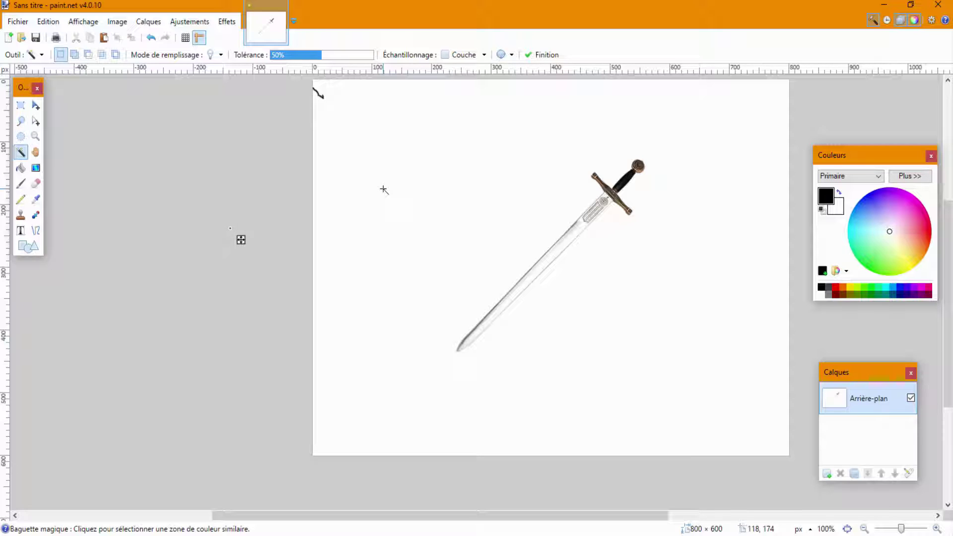
Reselect the white background with the Magic Wand, try lowering its tolerance to 12%, then undo both changes.
click(384, 189)
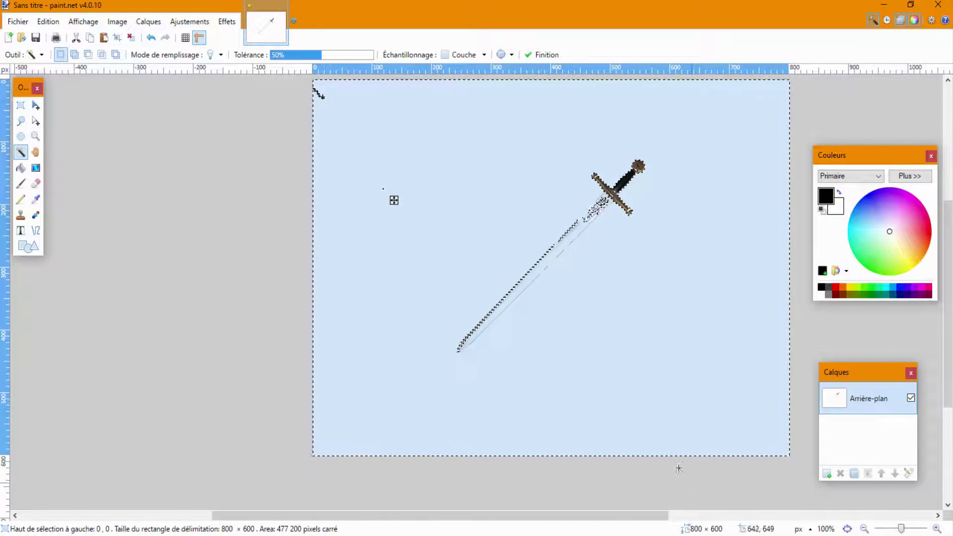
drag(324, 62, 287, 61)
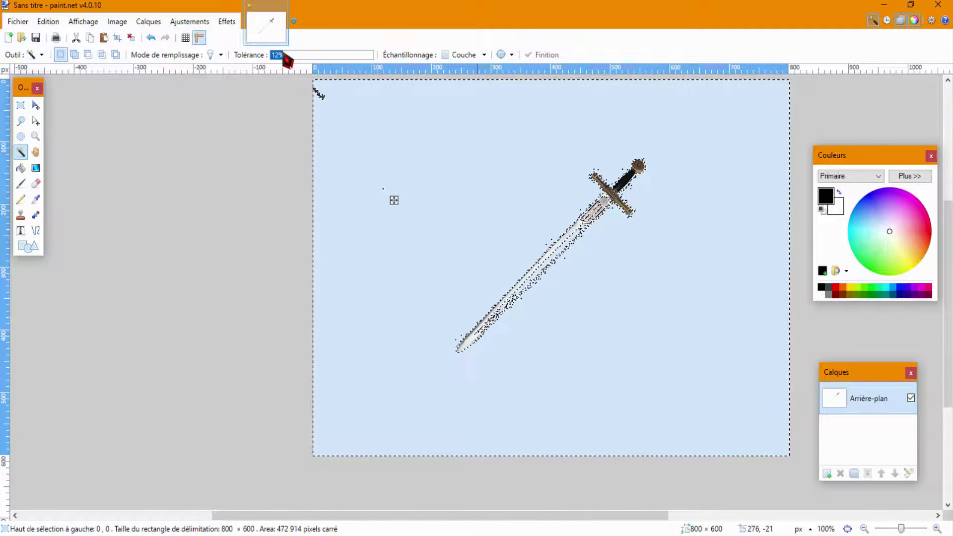
click(151, 38)
click(152, 39)
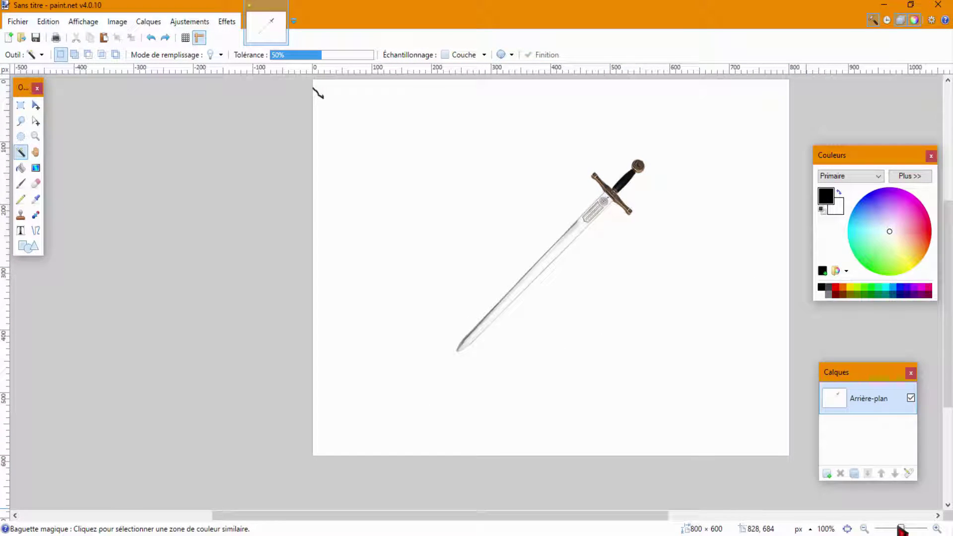
Select the white background with the Magic Wand at 50% tolerance, review the editing commands, then undo the selection.
drag(901, 530, 903, 529)
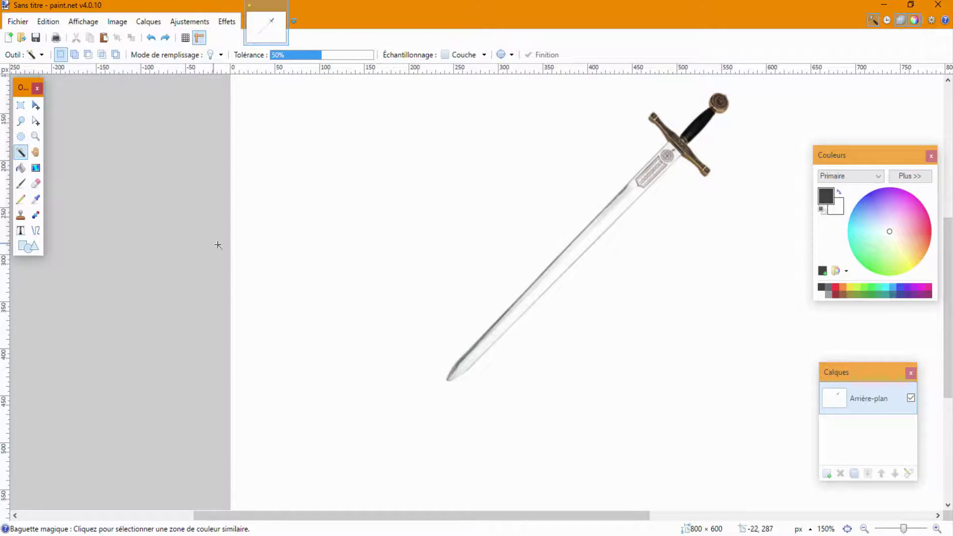
scroll(351, 296, up, 2)
drag(904, 530, 897, 529)
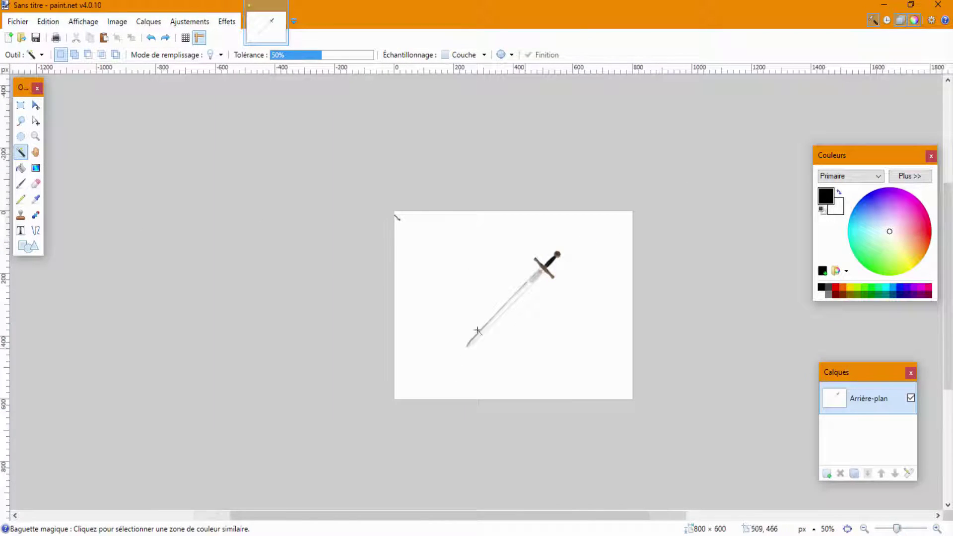
click(435, 288)
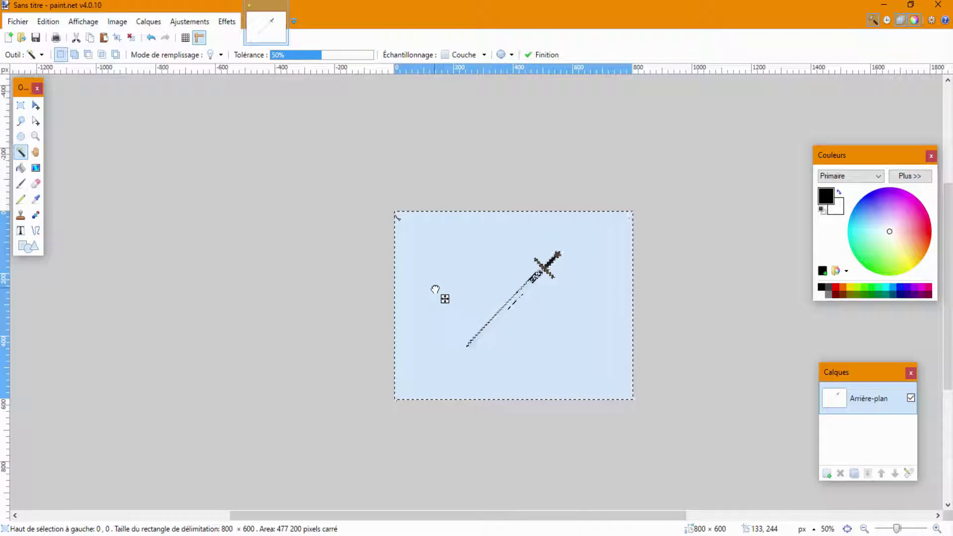
click(47, 22)
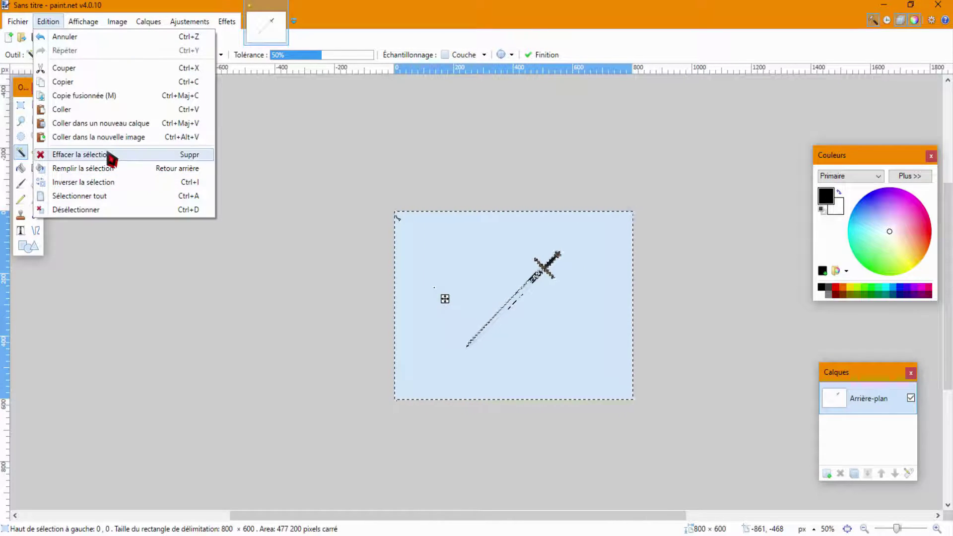
click(47, 22)
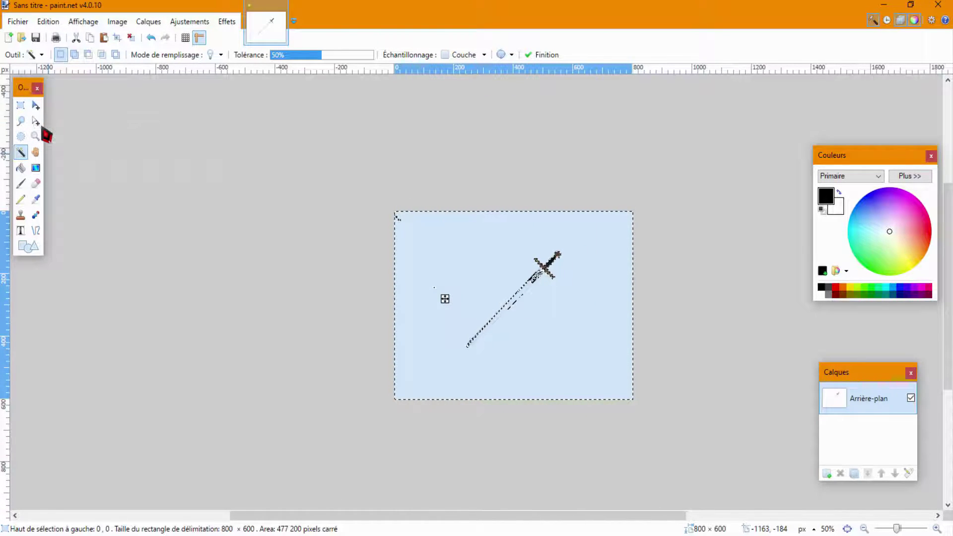
click(151, 38)
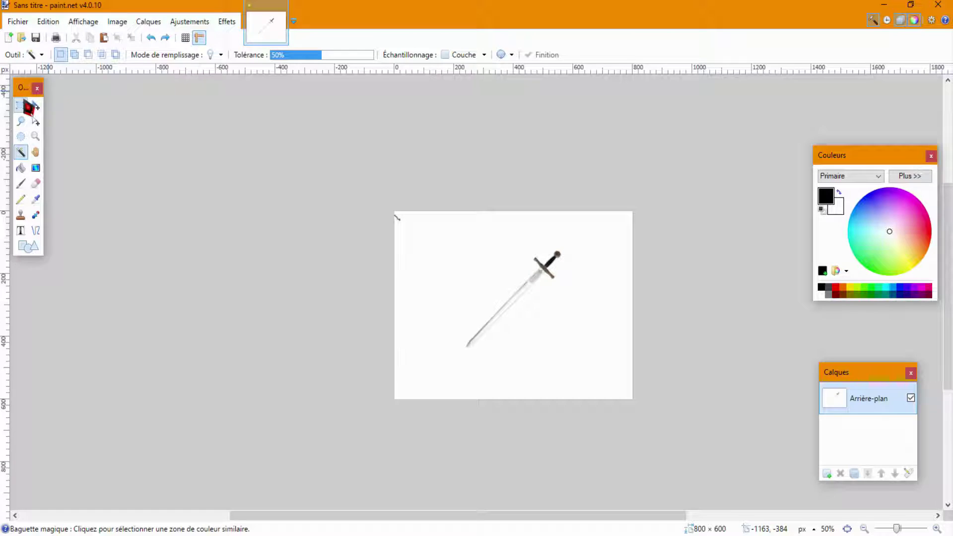
Draw a rectangular selection about 433 pixels wide around the sword and extend its bottom edge to about 353 pixels high.
click(21, 105)
drag(450, 344, 580, 241)
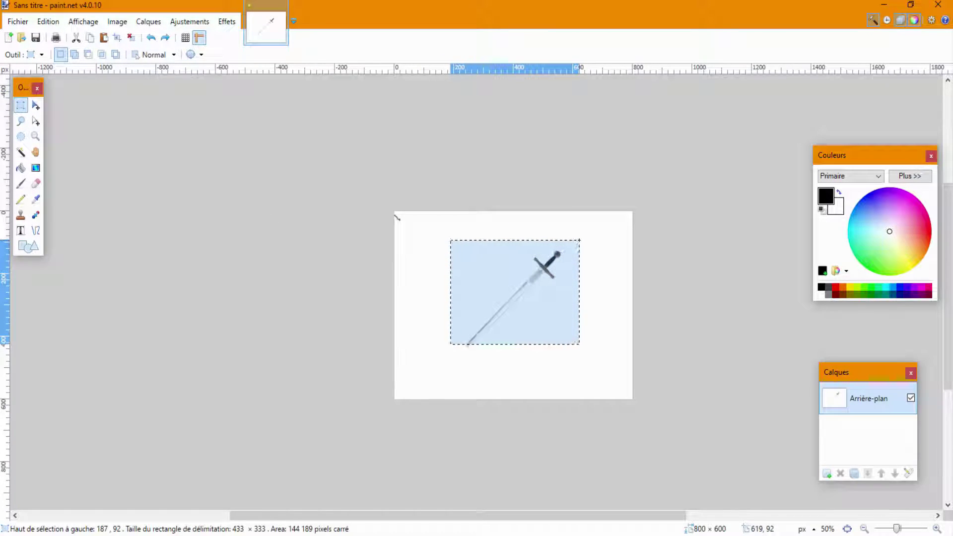
click(35, 120)
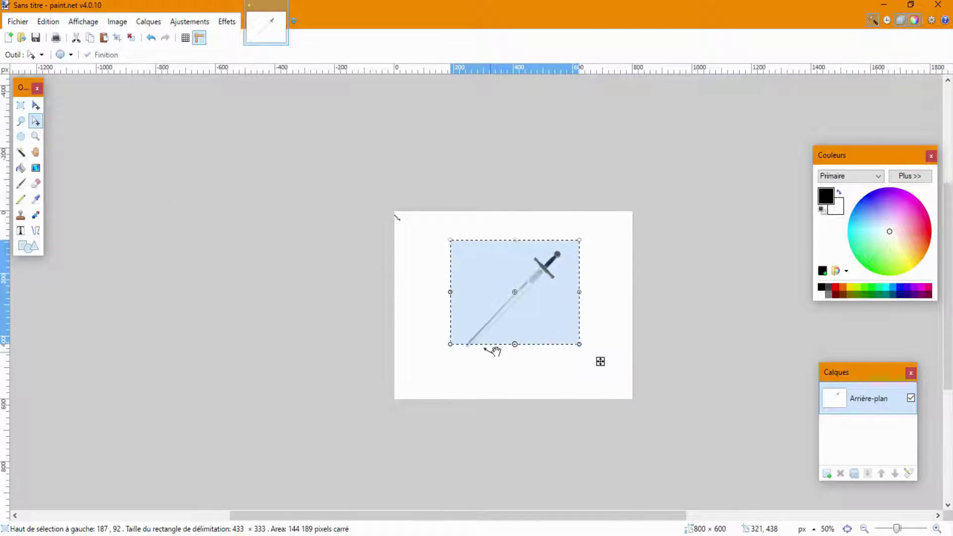
drag(517, 346, 516, 350)
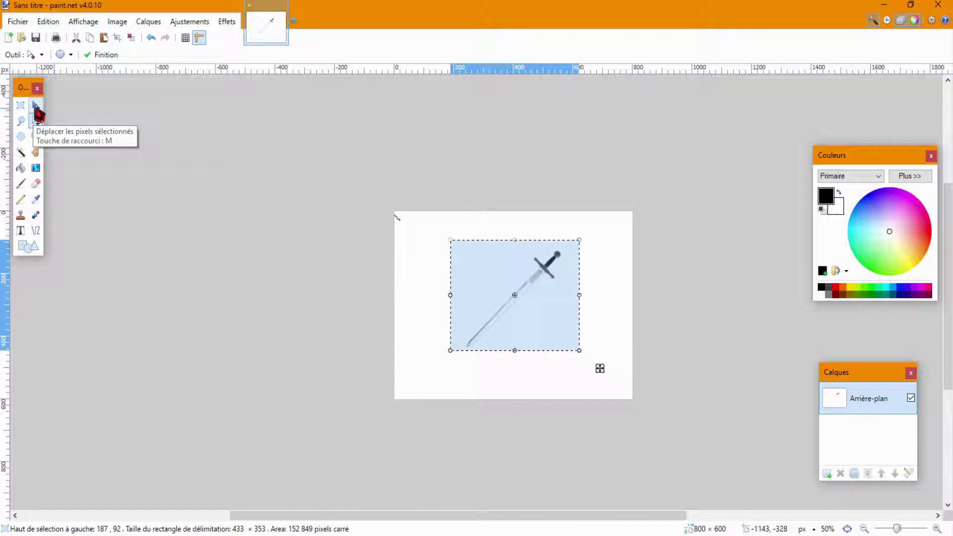
Try moving the selected sword's pixels with the Move Selected Pixels tool, then undo the move.
click(36, 106)
mouse_move(903, 531)
mouse_down()
mouse_move(910, 529)
mouse_move(898, 529)
mouse_up()
mouse_move(634, 387)
mouse_down()
mouse_move(507, 390)
mouse_move(594, 379)
mouse_move(639, 392)
mouse_move(621, 381)
mouse_move(639, 382)
mouse_up()
click(151, 38)
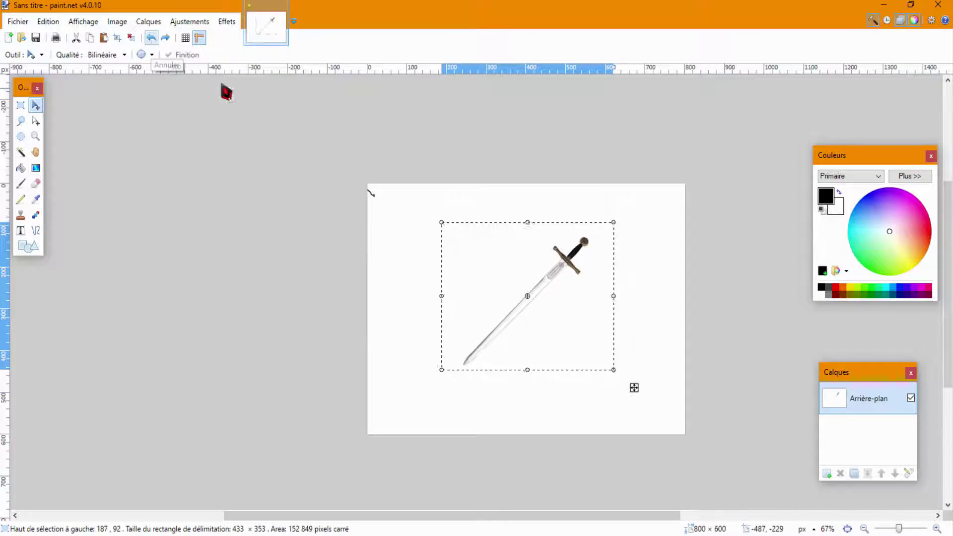
Add a new layer above the background, then switch to the Google Images sword results to copy another sword.
click(827, 473)
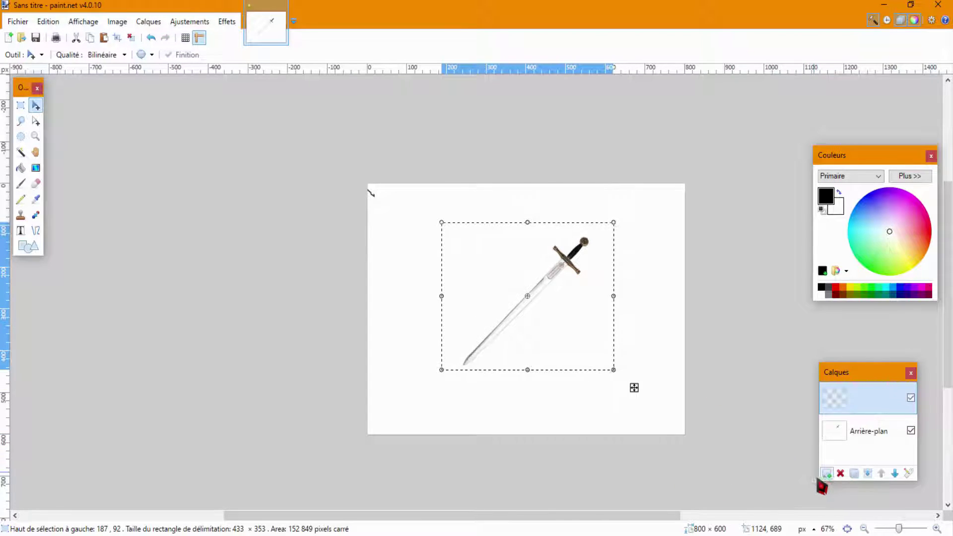
click(172, 535)
scroll(241, 109, up, 3)
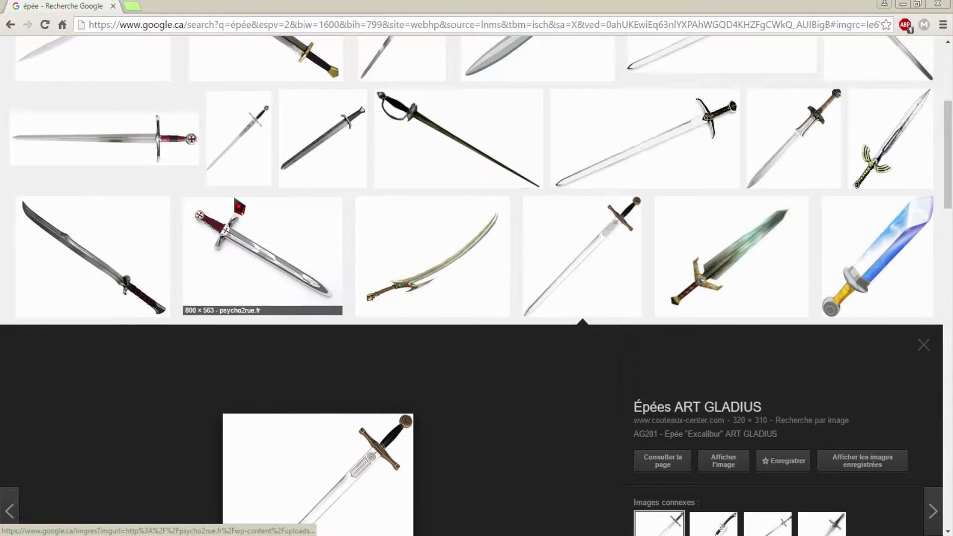
right_click(88, 279)
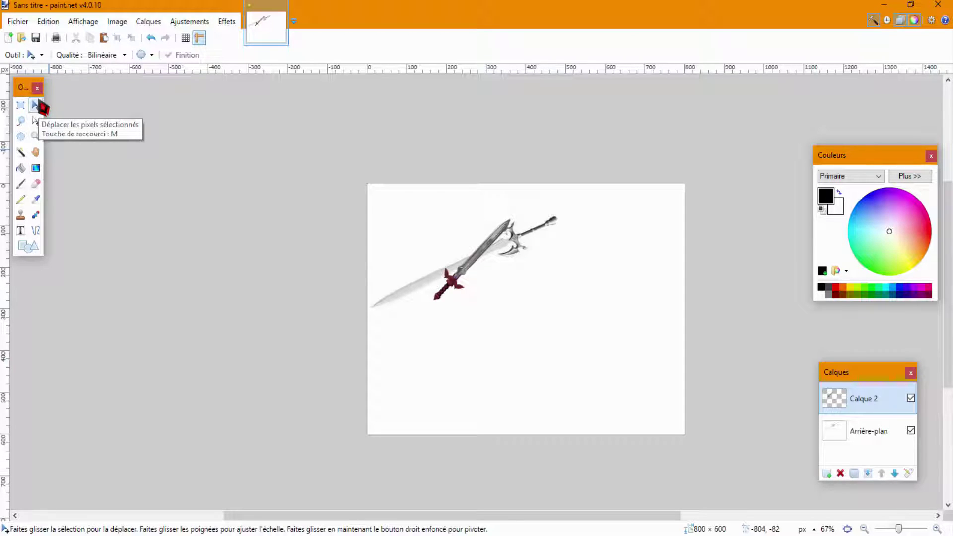
Select a rectangular area of about 489 × 344 pixels around both overlapping swords.
click(20, 104)
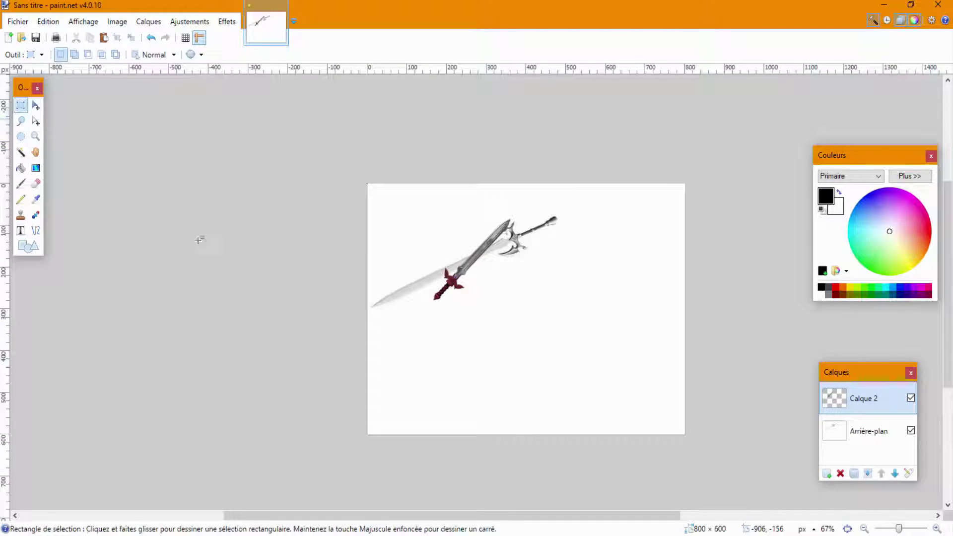
drag(368, 336, 386, 295)
drag(434, 245, 562, 192)
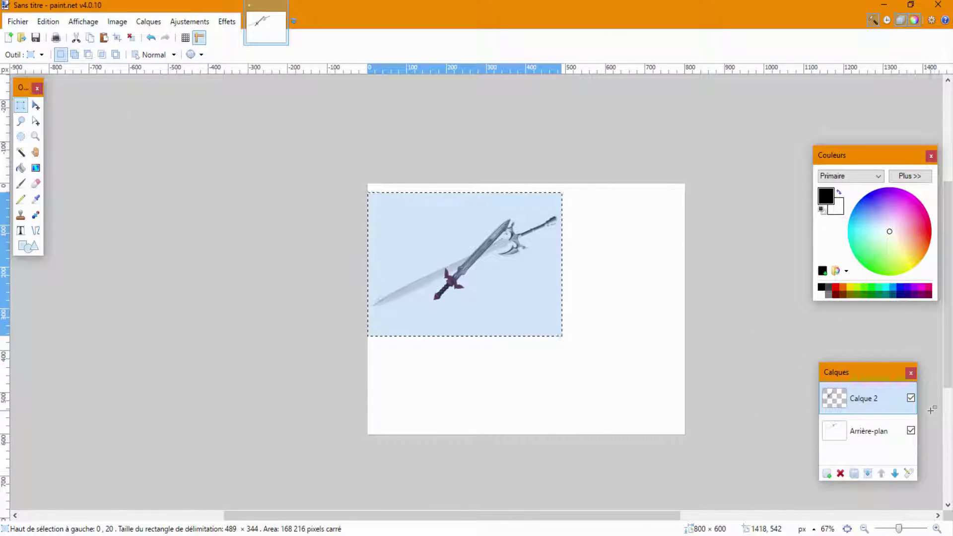
Alternate the active layer between Arrière-plan and Calque 2, then hide the Arrière-plan layer.
click(875, 432)
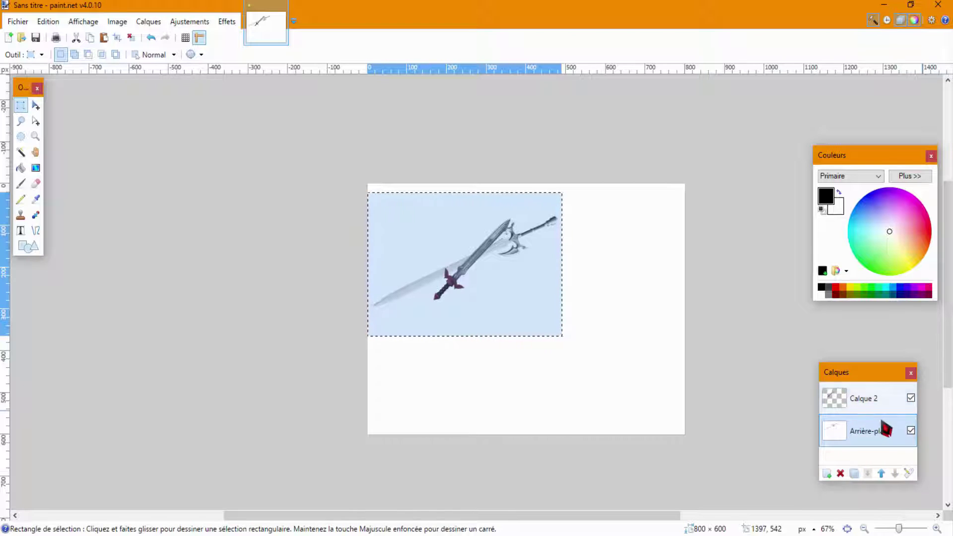
click(884, 407)
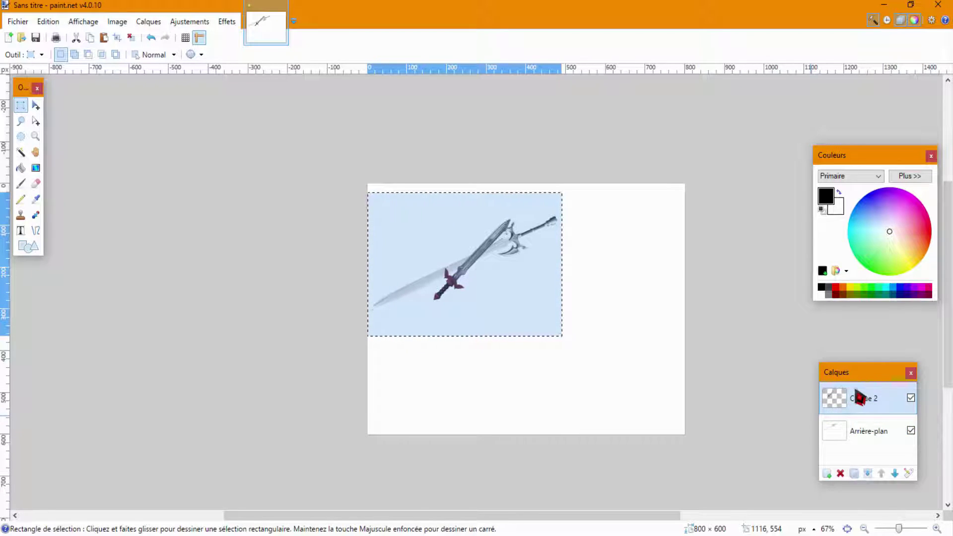
click(902, 439)
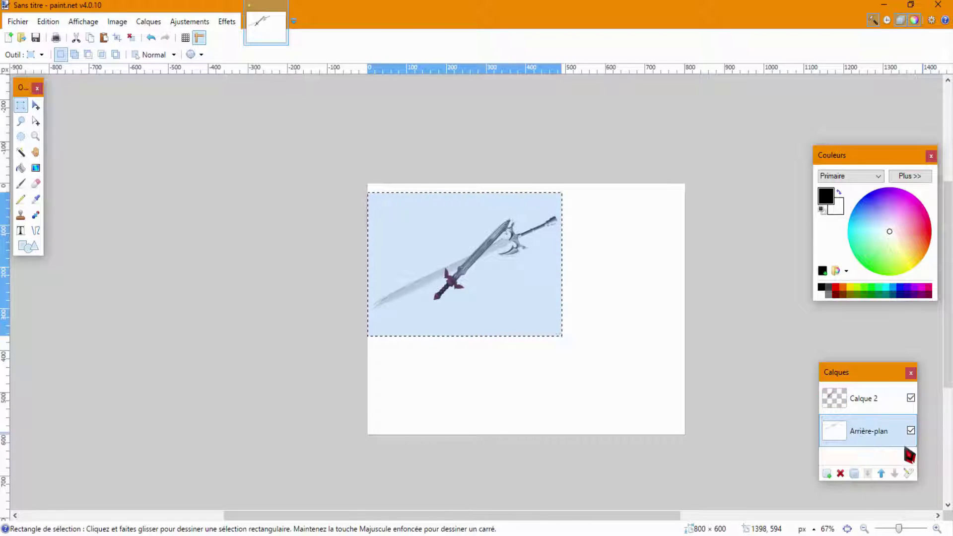
click(911, 430)
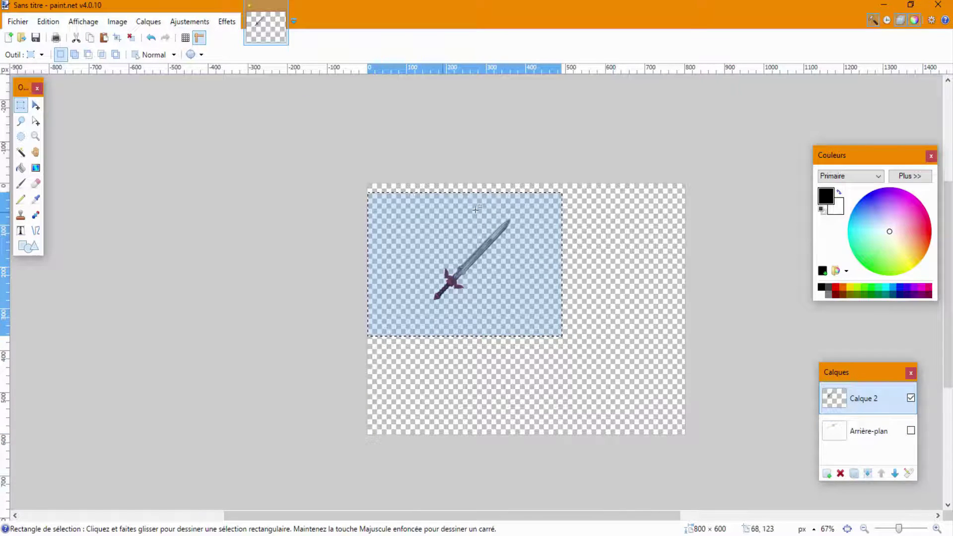
Shrink the rectangular selection to about 228 × 245 pixels around the sword with the Move Selection tool.
click(36, 121)
drag(364, 273, 423, 263)
drag(562, 266, 516, 254)
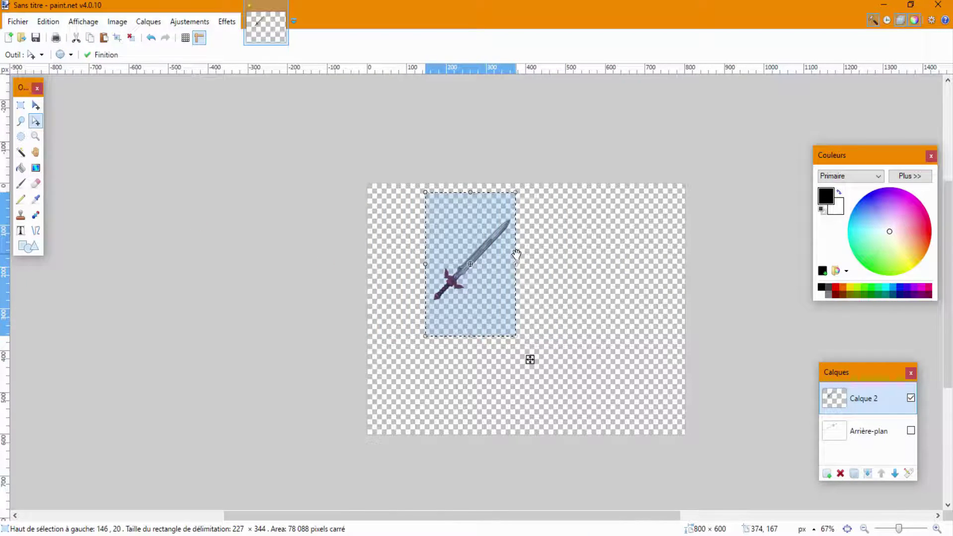
drag(478, 340, 477, 340)
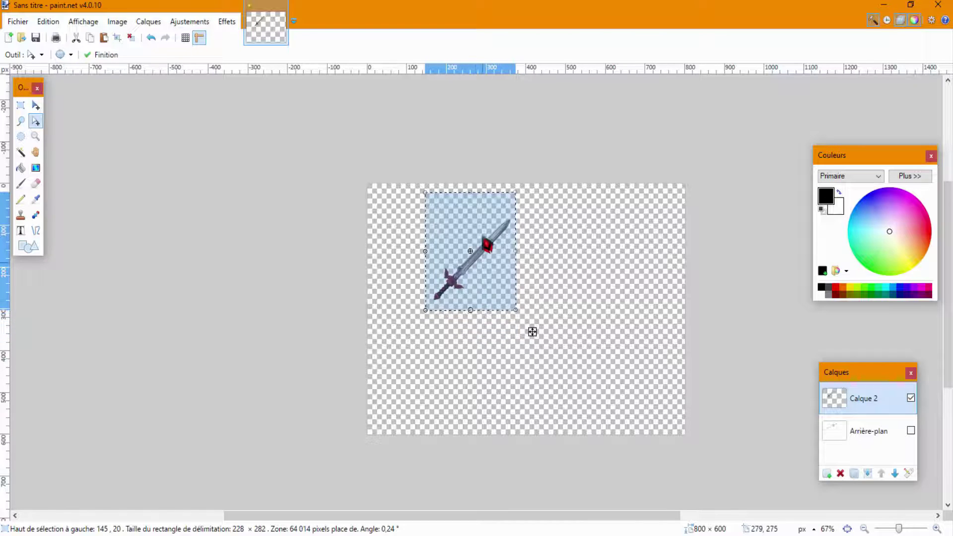
drag(473, 194, 473, 209)
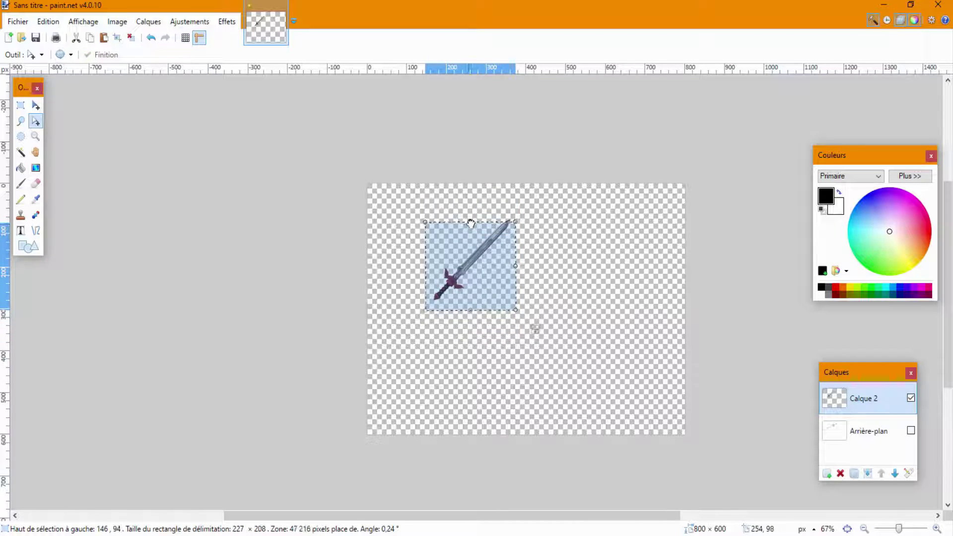
Try adjusting the selected sword with the Move Selected Pixels tool, then undo the change.
click(35, 105)
mouse_move(520, 322)
mouse_down()
mouse_move(612, 299)
mouse_move(529, 320)
mouse_up()
click(151, 37)
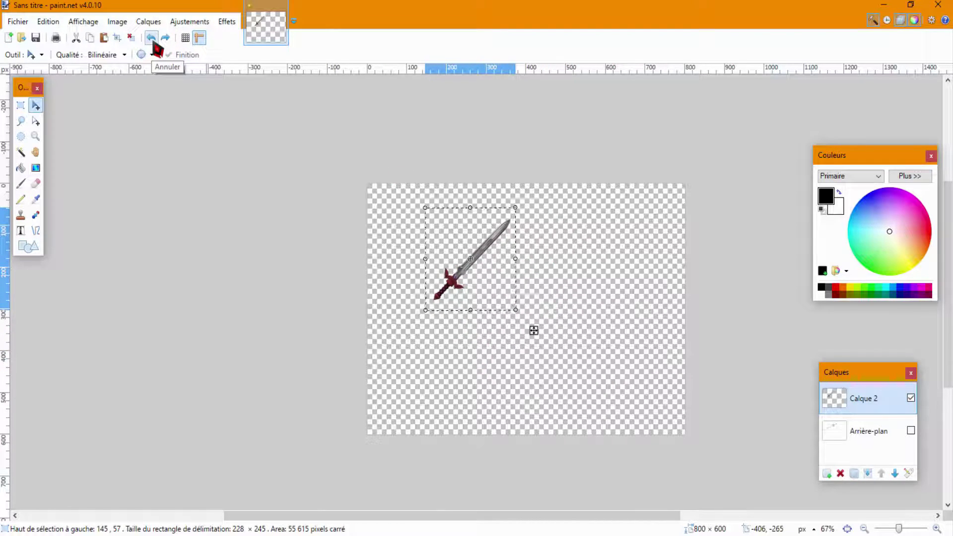
Undo the selection edits, the hiding of Arrière-plan and the second sword's paste on Calque 2.
click(150, 38)
click(152, 39)
click(152, 40)
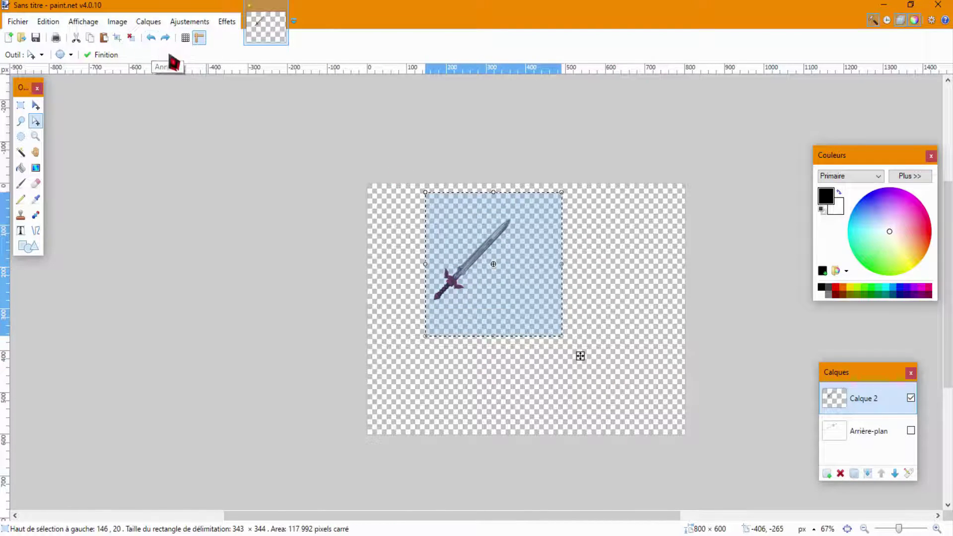
click(164, 39)
click(152, 40)
click(152, 40)
click(152, 39)
click(152, 40)
click(151, 38)
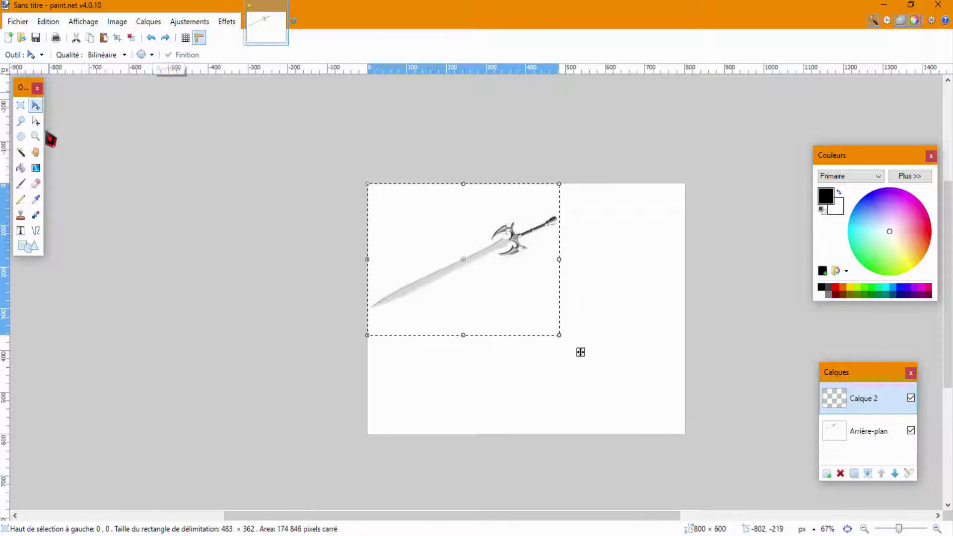
Draw an elliptical selection of about 415 × 346 pixels below the sword and zoom in on the blade.
click(20, 136)
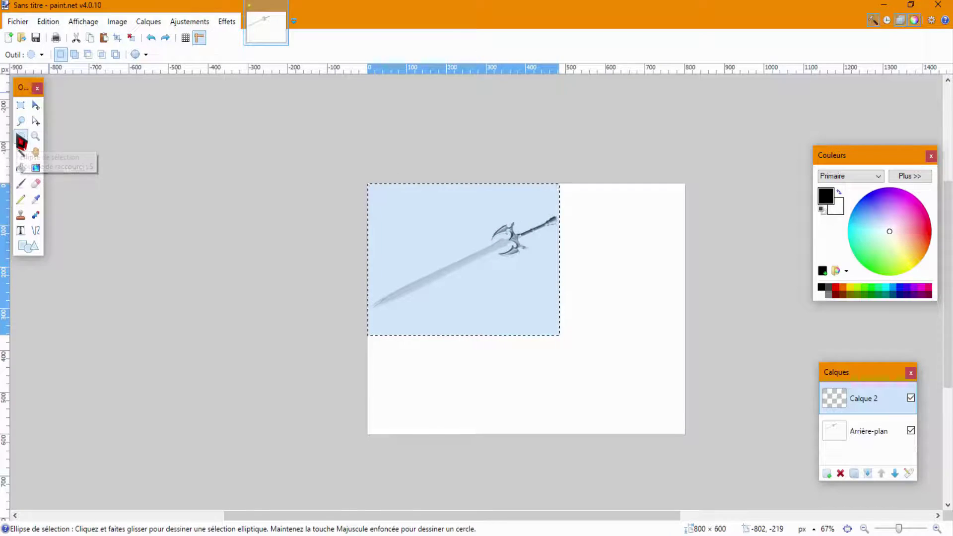
drag(442, 403, 597, 259)
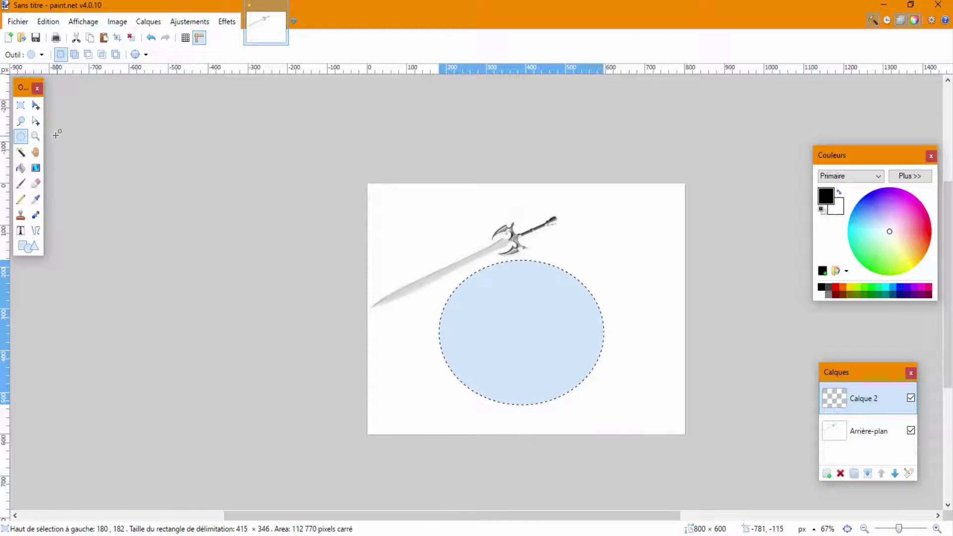
click(34, 136)
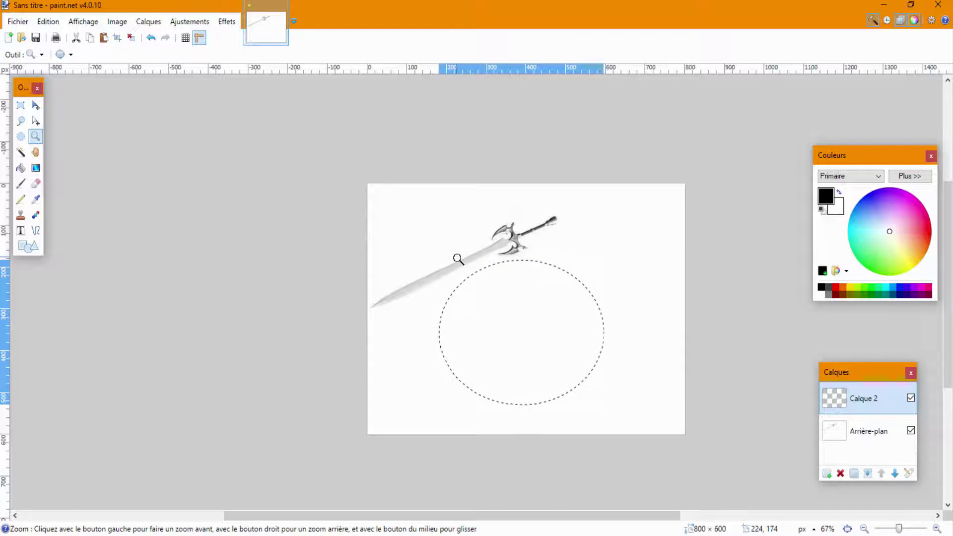
drag(458, 257, 465, 255)
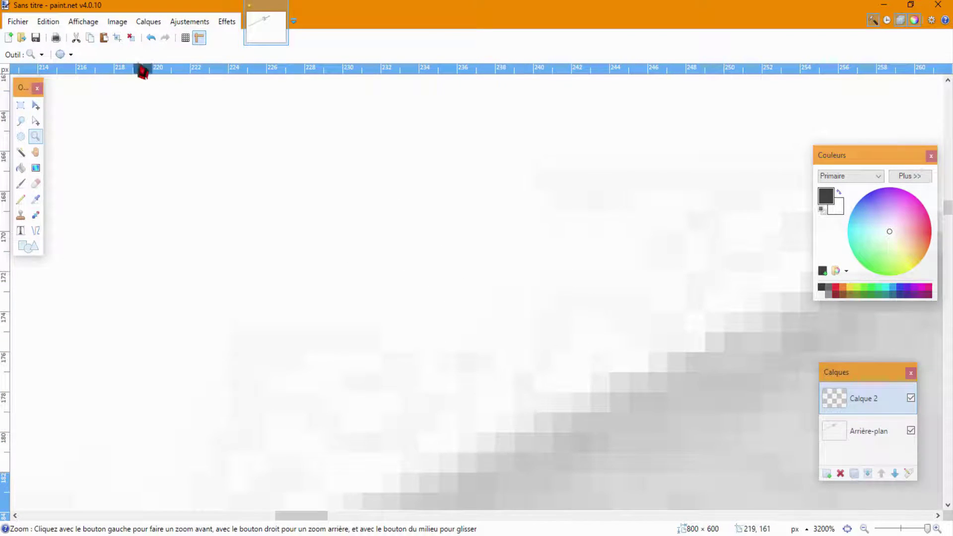
Undo the elliptical selection and the addition of Calque 2, going back to the single Arrière-plan layer.
key(ctrl+z)
click(153, 39)
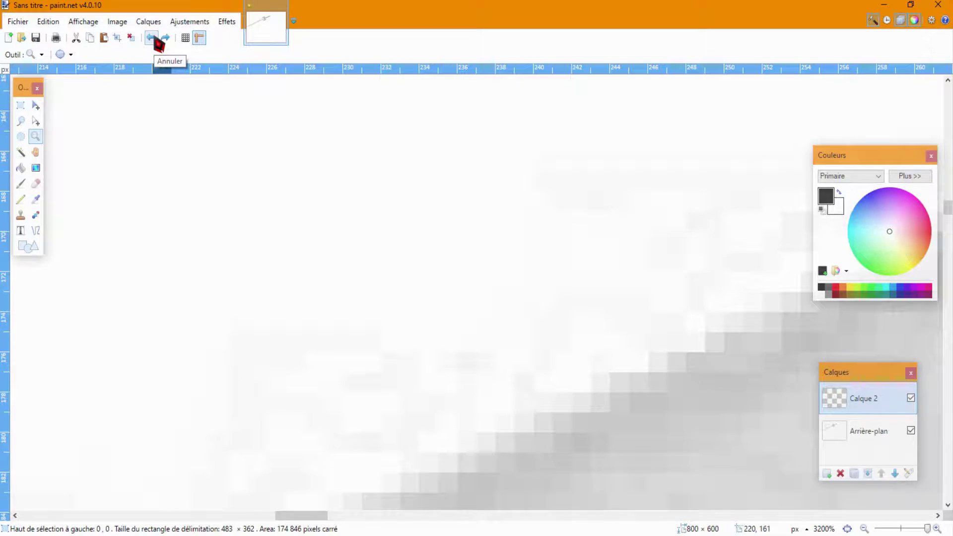
click(152, 38)
click(152, 38)
Return the view to 100%, zoom in on the sword with the Zoom tool, and return to 100%.
drag(927, 530, 901, 529)
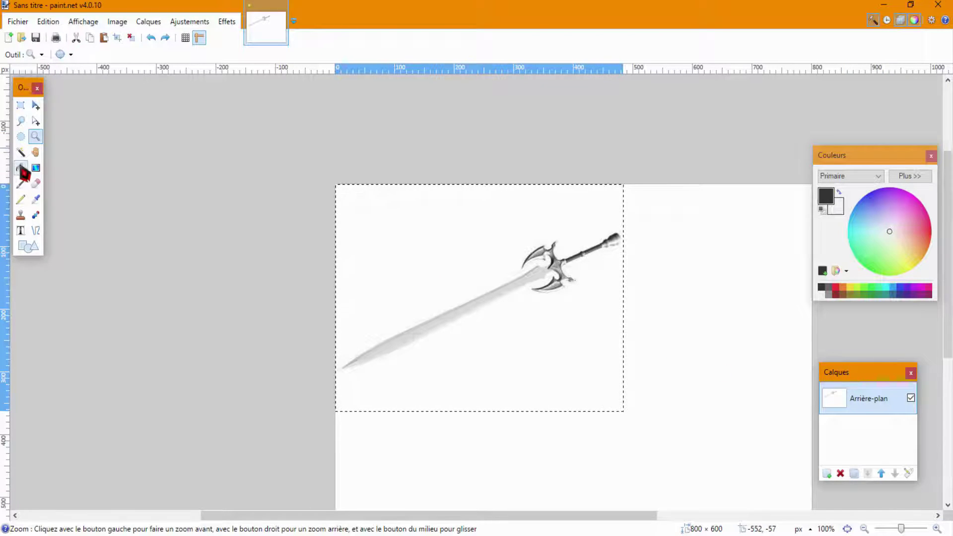
click(481, 319)
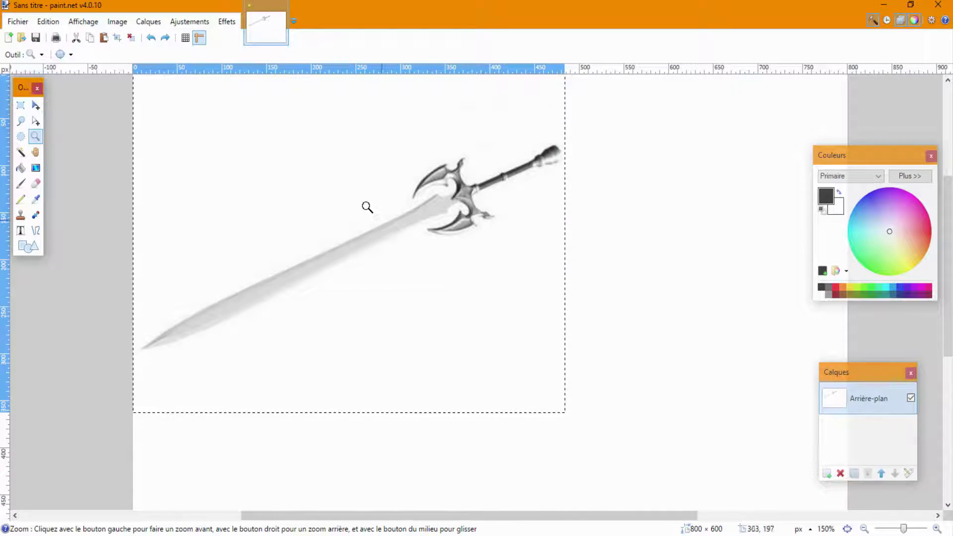
click(377, 244)
drag(906, 530, 901, 529)
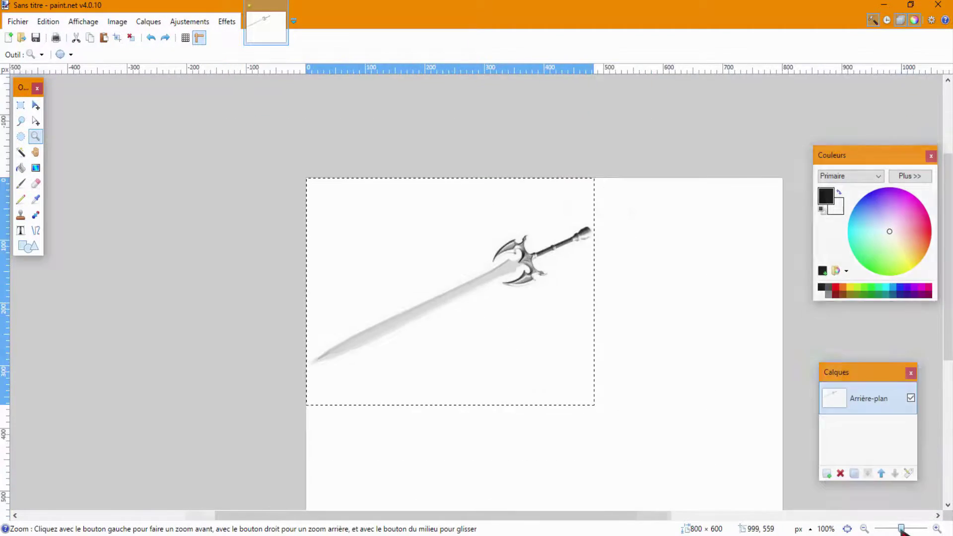
Select the white background with the Magic Wand at 50% tolerance, clearing and repeating the selection.
click(20, 152)
click(604, 419)
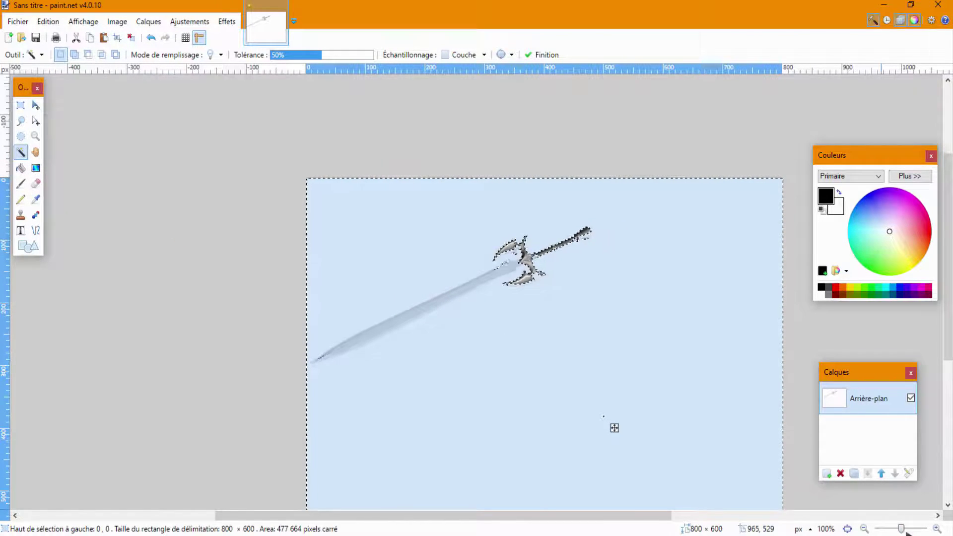
drag(901, 529, 899, 530)
click(274, 294)
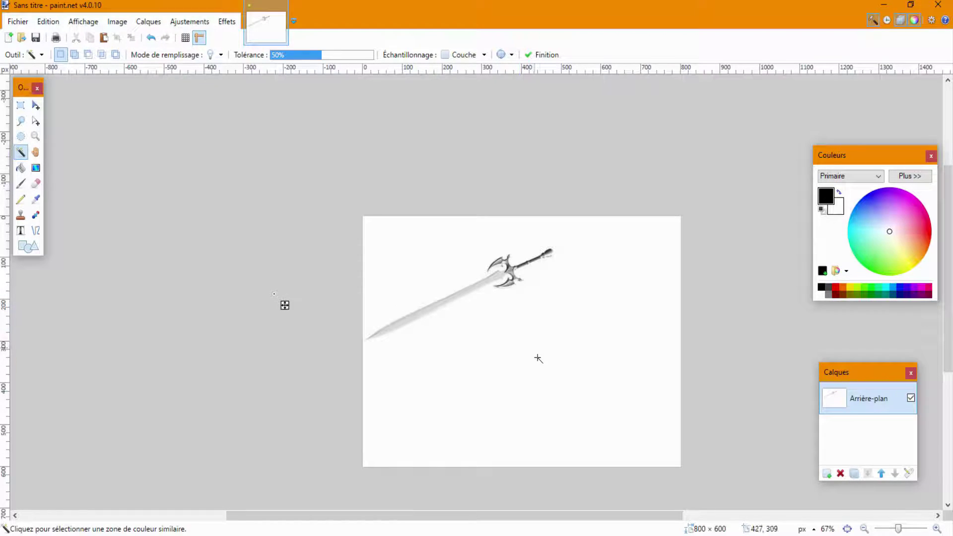
click(531, 391)
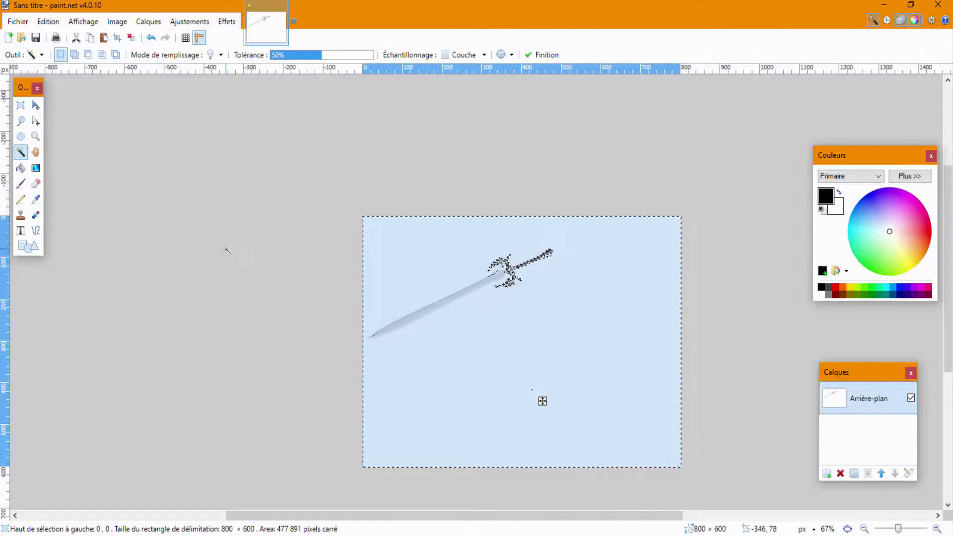
click(228, 234)
Select the sword's blade with the Magic Wand and lower the tolerance to 21%.
click(477, 287)
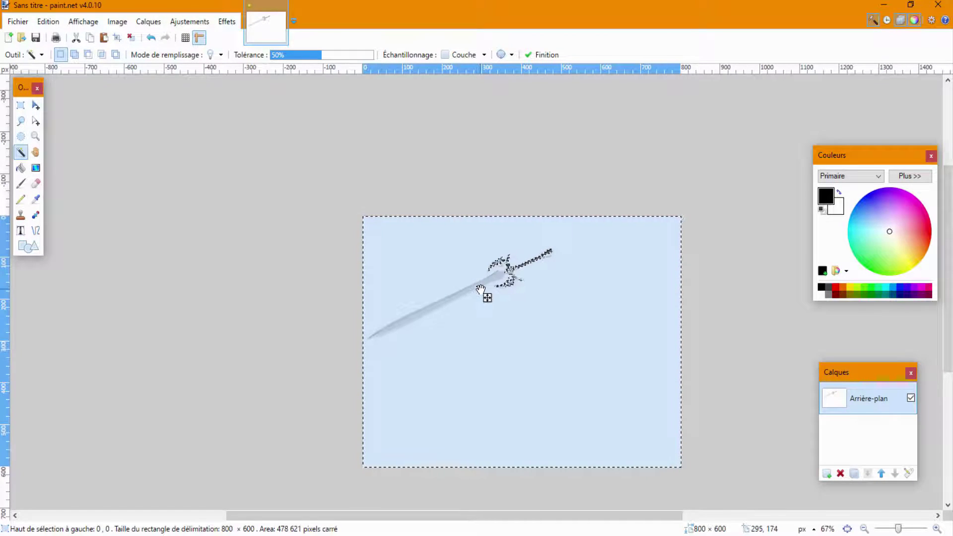
mouse_move(898, 529)
mouse_down()
mouse_move(888, 530)
mouse_move(913, 529)
mouse_up()
drag(322, 59, 301, 59)
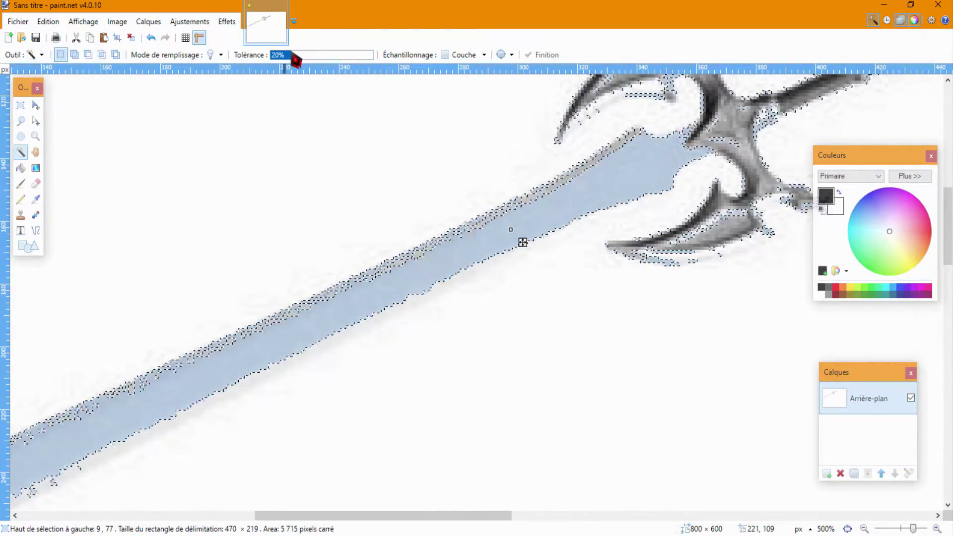
drag(301, 59, 295, 58)
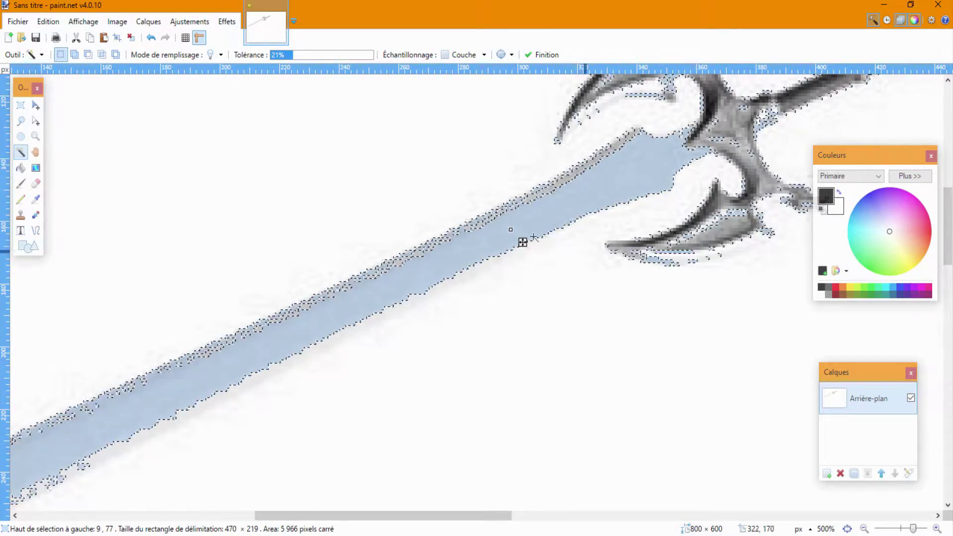
Toggle the Couleurs window off and on, and set the primary colour to red.
scroll(316, 389, up, 2)
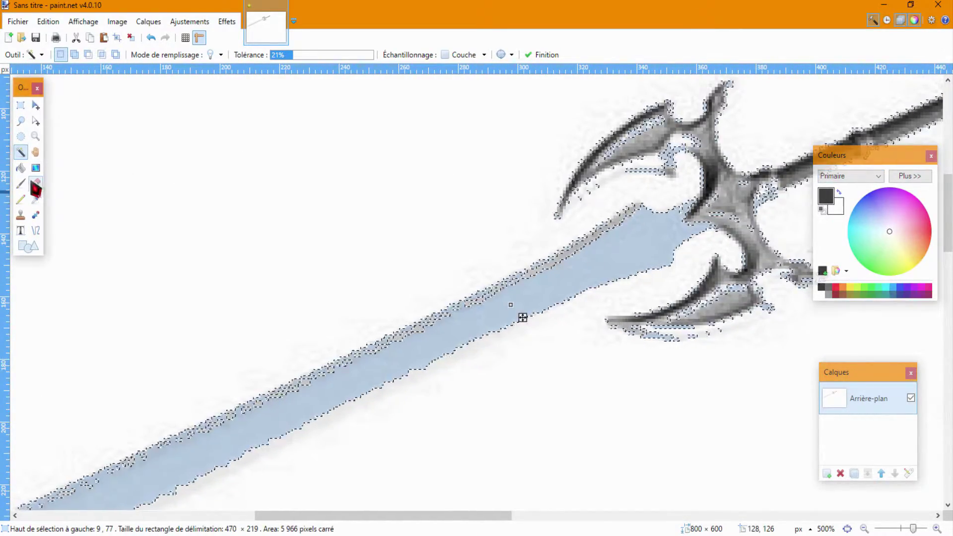
click(914, 20)
click(914, 20)
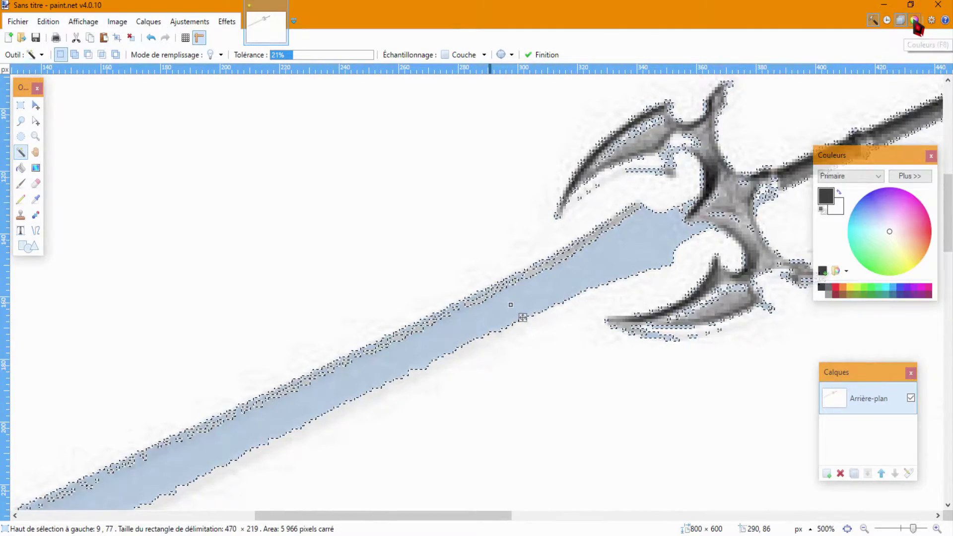
click(839, 289)
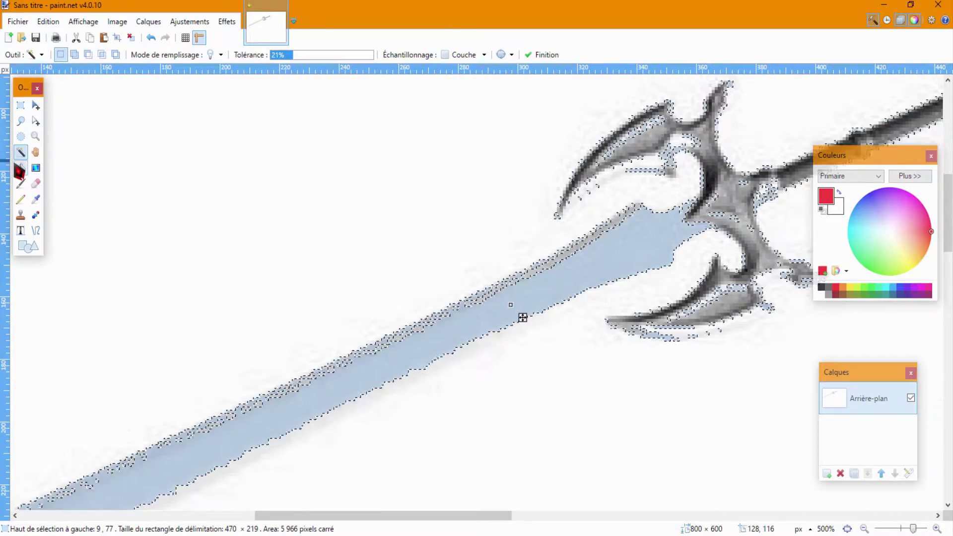
Fill the selected blade with red using the Paint Bucket, then undo the fill and deselect the blade.
click(20, 168)
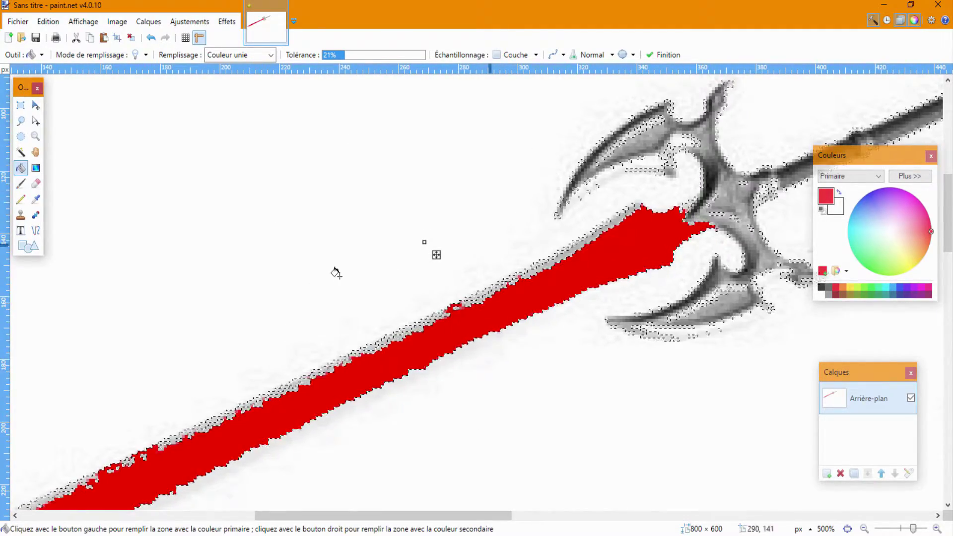
click(904, 528)
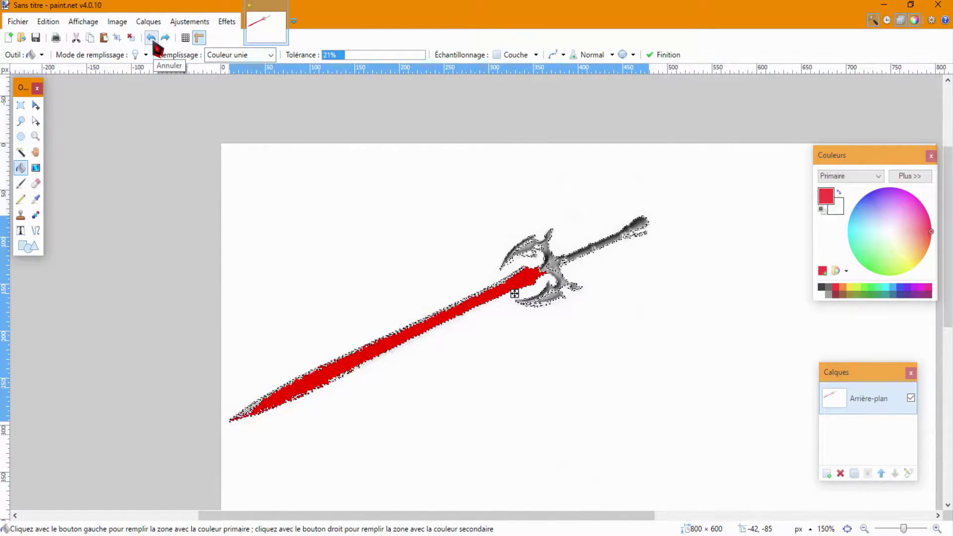
click(153, 42)
click(165, 37)
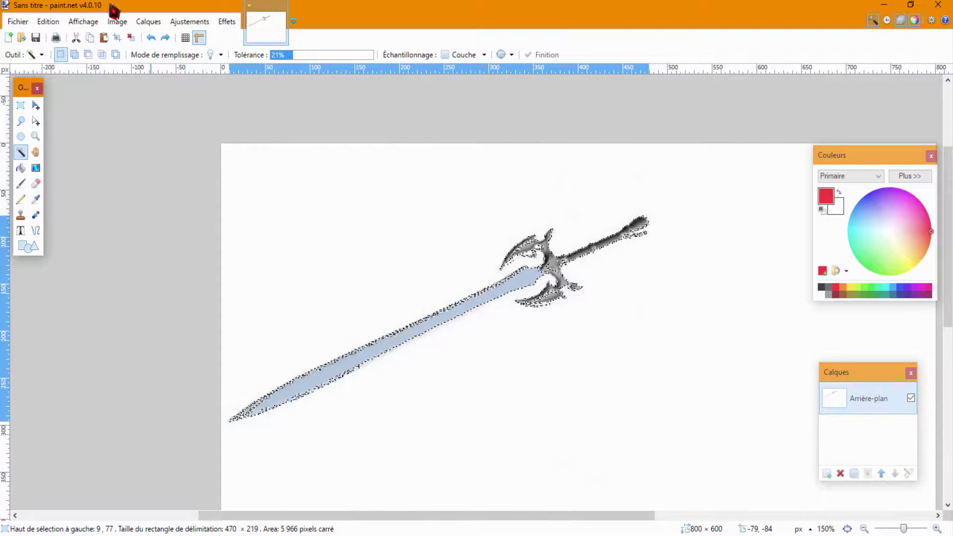
click(48, 22)
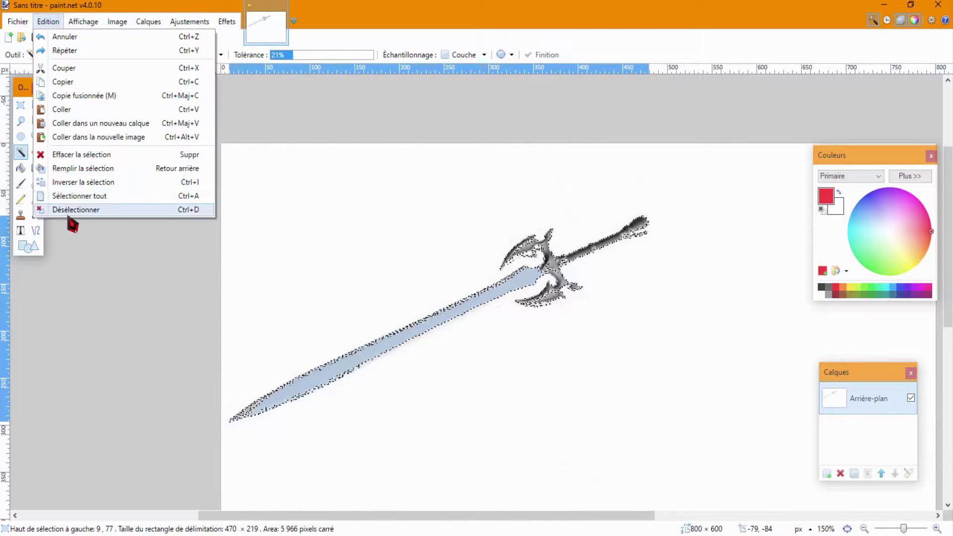
click(74, 209)
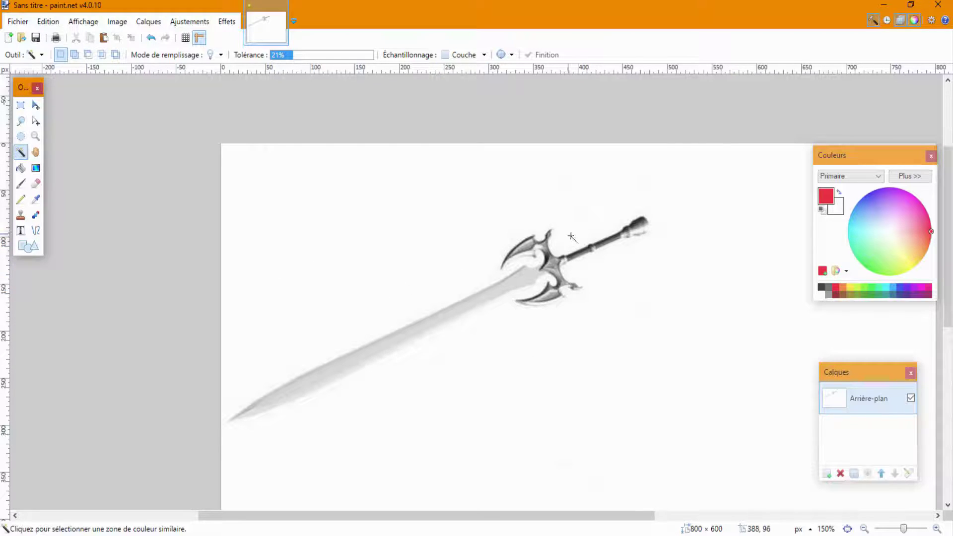
Select the whole 800 × 600 canvas with the Rectangle Select tool and cut its contents.
click(35, 169)
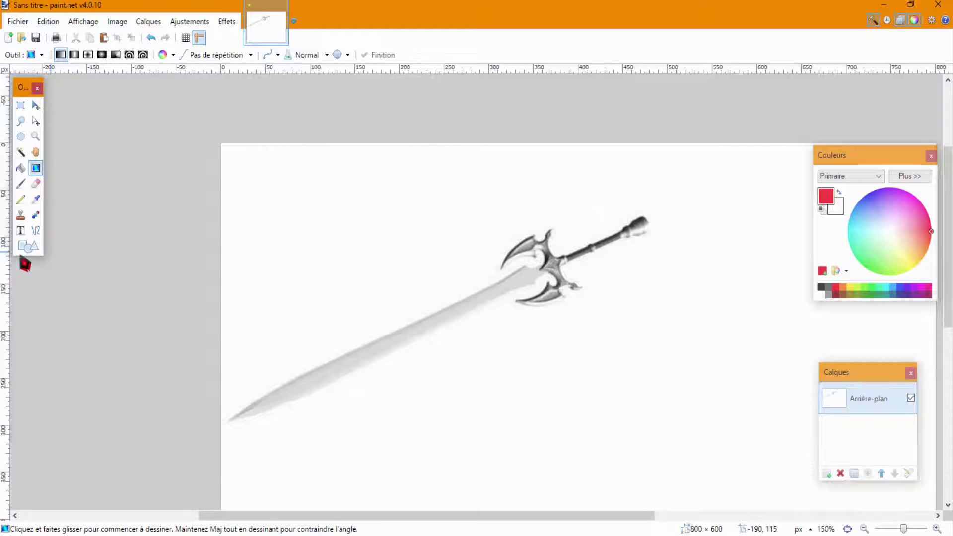
click(20, 105)
drag(203, 124, 663, 347)
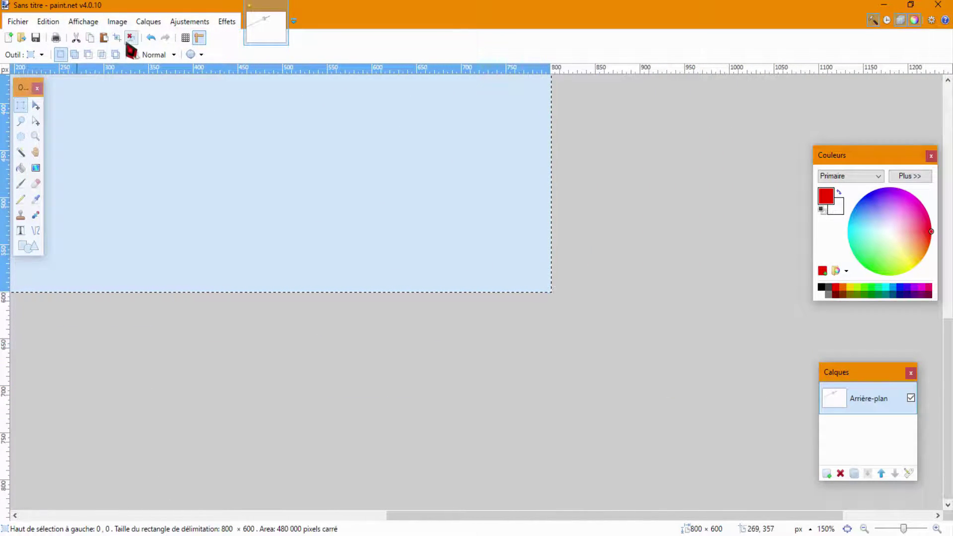
click(76, 38)
drag(902, 530, 896, 526)
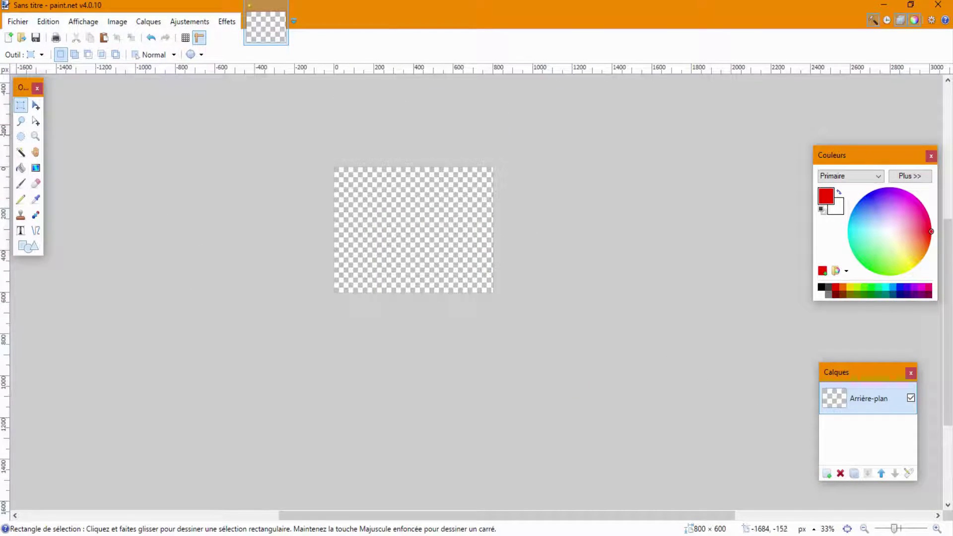
Fill the emptied canvas with solid red using the Paint Bucket.
click(21, 168)
click(422, 219)
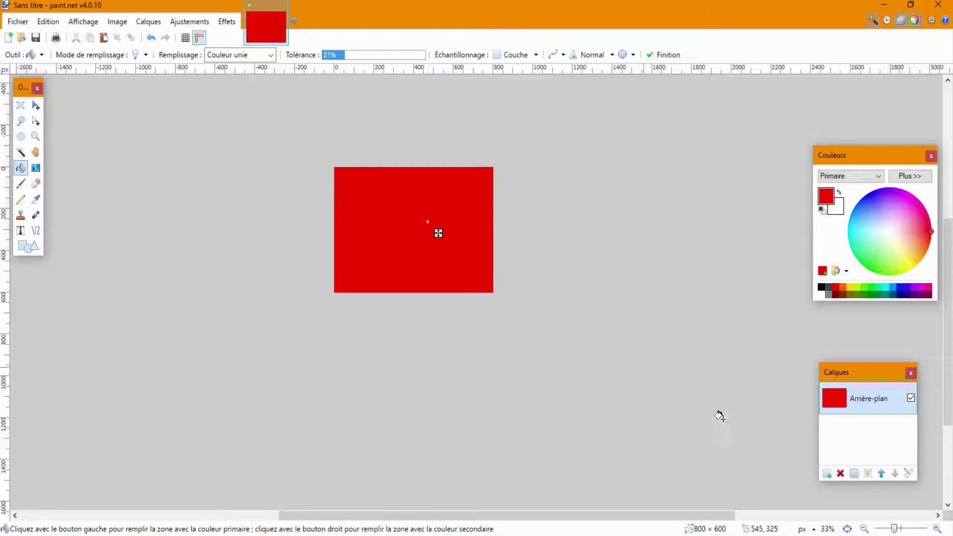
drag(898, 530, 900, 532)
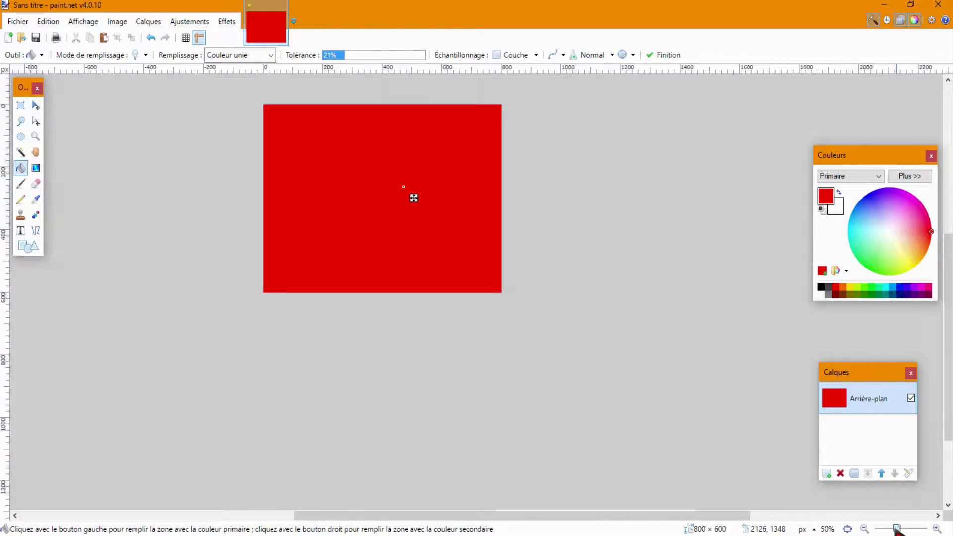
scroll(480, 447, up, 2)
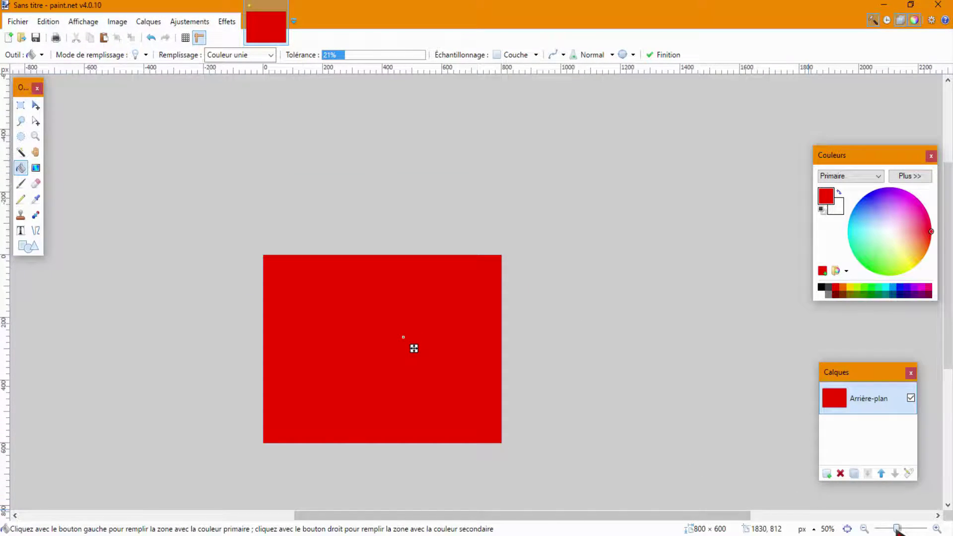
Draw a linear red-to-white gradient from left to right across the canvas with the Gradient tool and undo it.
click(36, 168)
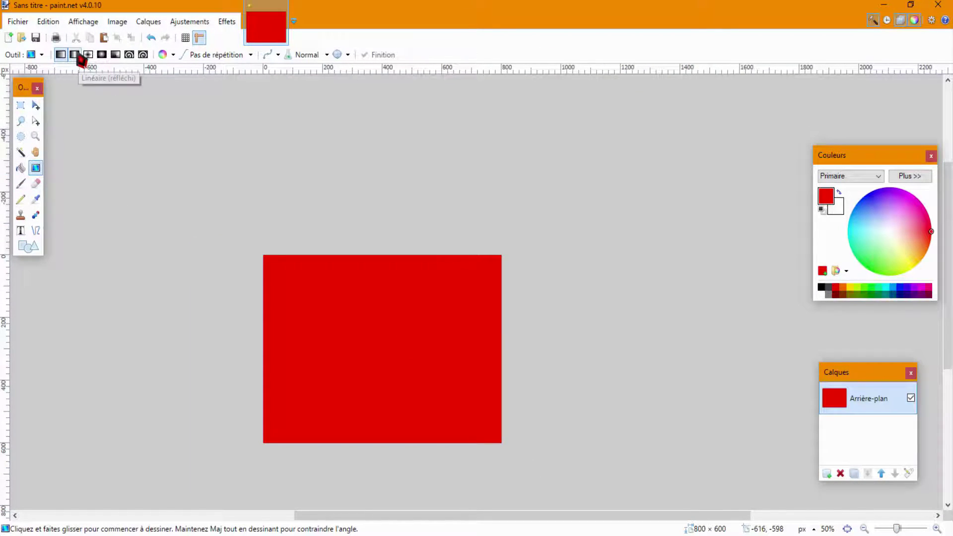
drag(211, 380, 851, 445)
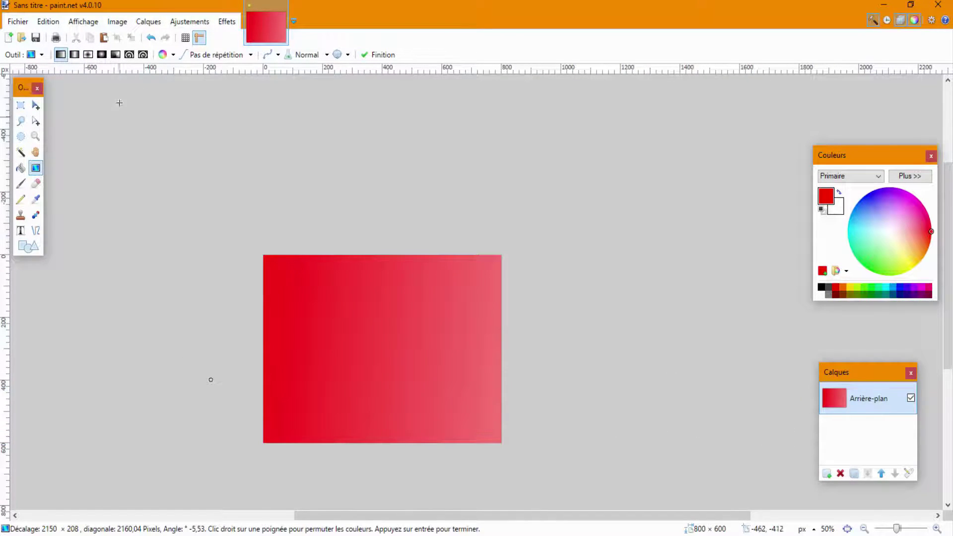
click(150, 38)
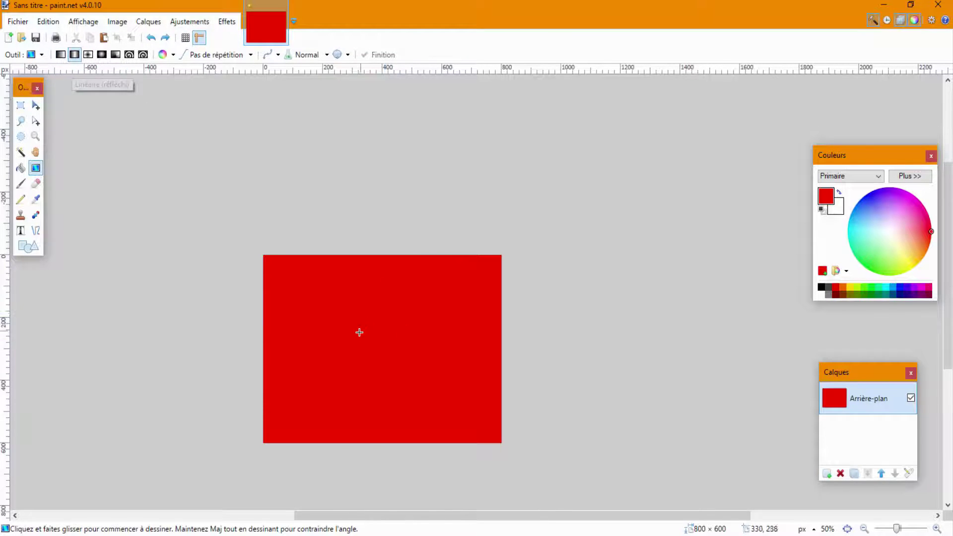
Try out the reflected linear gradient, drawing it outward from the centre of the canvas and undoing it.
drag(391, 350, 227, 421)
drag(454, 515, 553, 516)
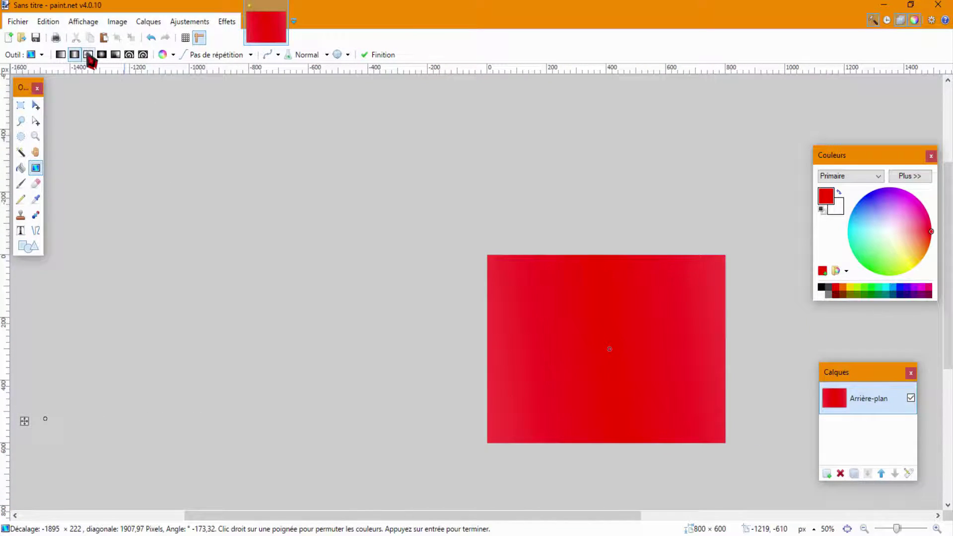
click(89, 56)
click(151, 37)
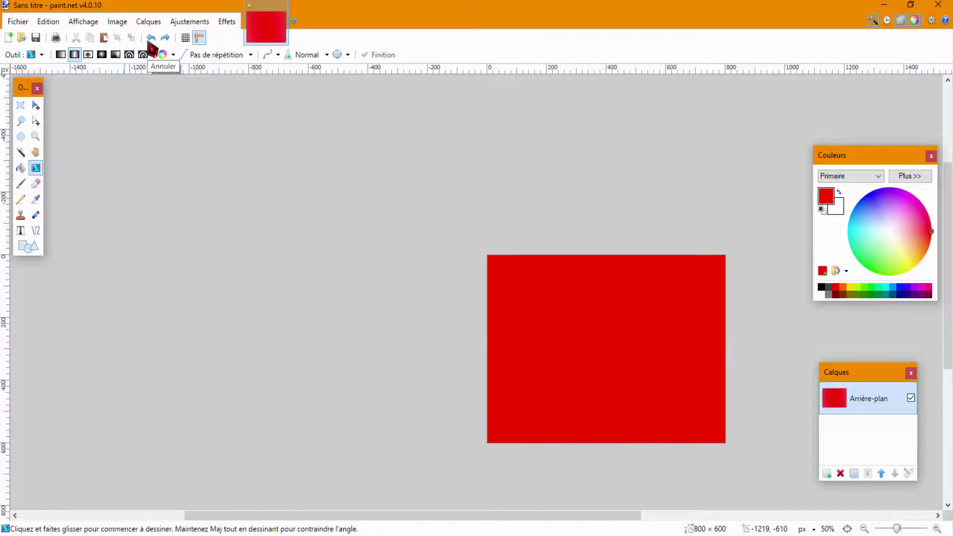
drag(610, 344, 373, 300)
Draw a diamond (Losange) gradient from the middle of the canvas, reposition it, and undo it.
click(89, 57)
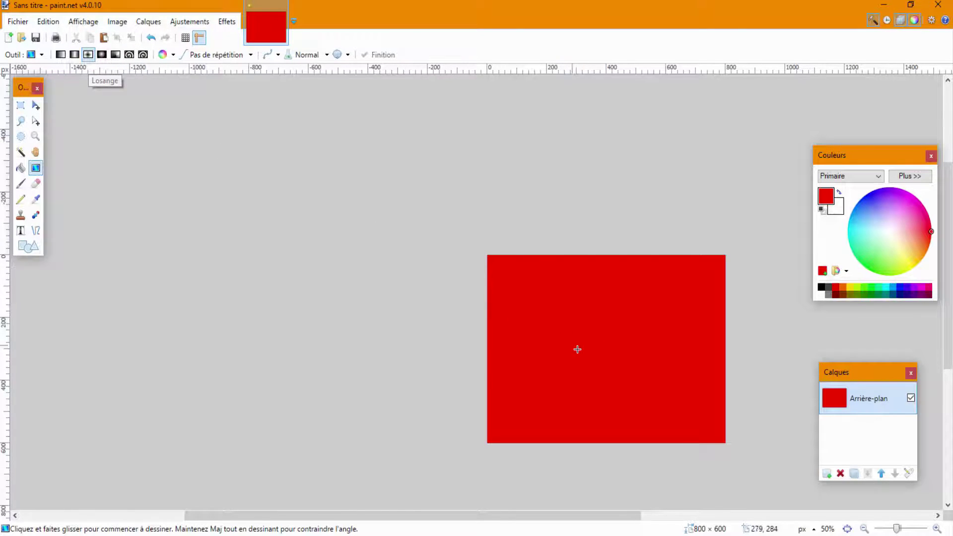
drag(607, 348, 553, 176)
drag(601, 210, 440, 352)
click(150, 39)
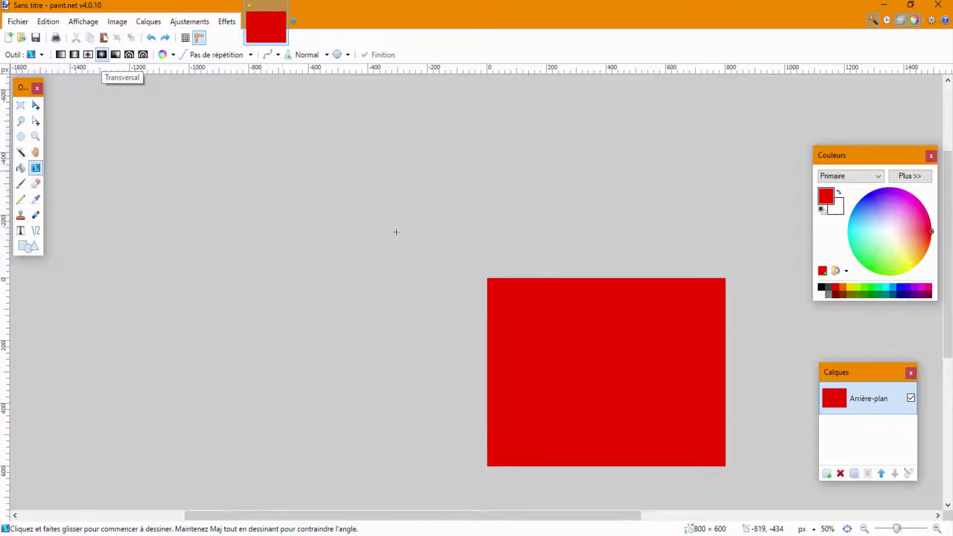
Draw a radial gradient outward from the canvas centre, switch it to the Conique type, and undo it.
drag(598, 365, 263, 356)
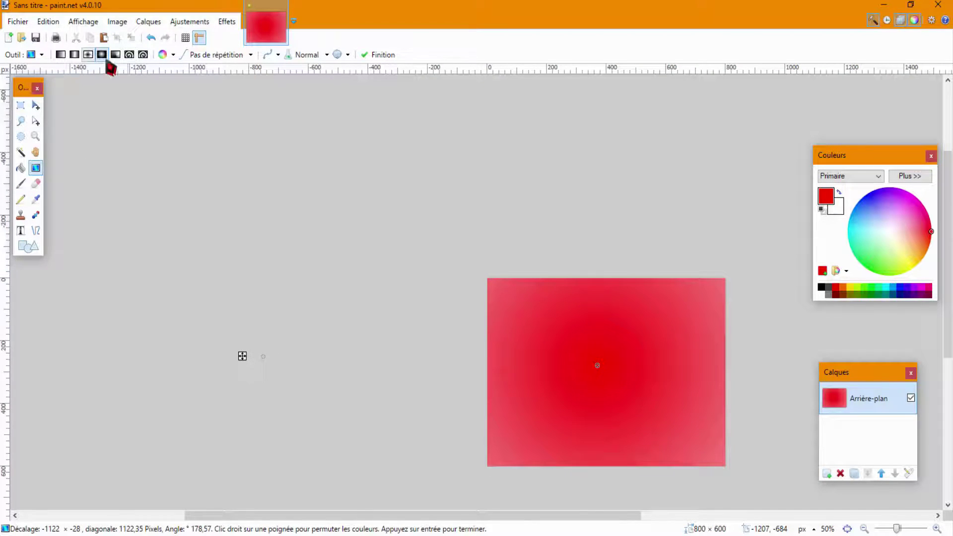
click(115, 55)
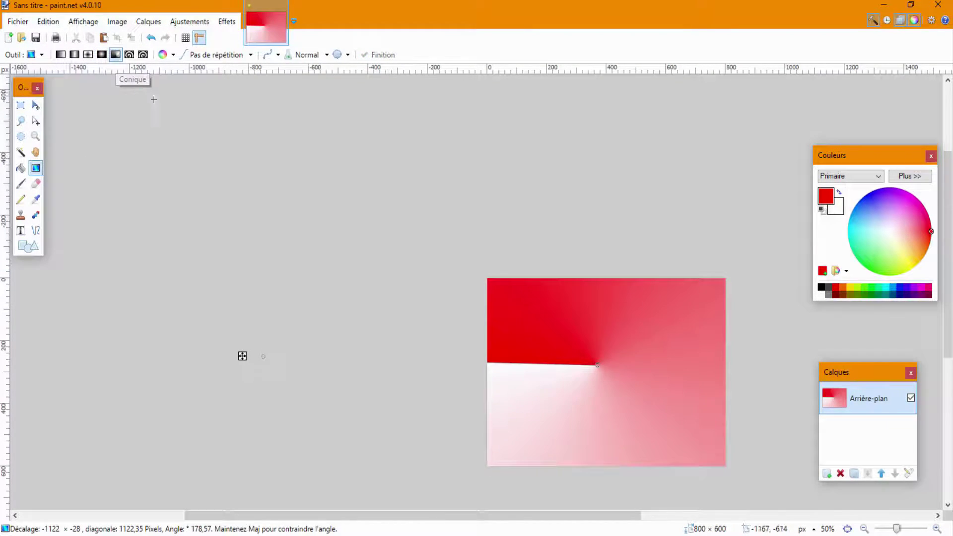
key(ctrl+z)
Draw a conical gradient upward from the canvas's lower-left corner, undo it, and set the gradient type to reflected linear.
drag(489, 477, 491, 150)
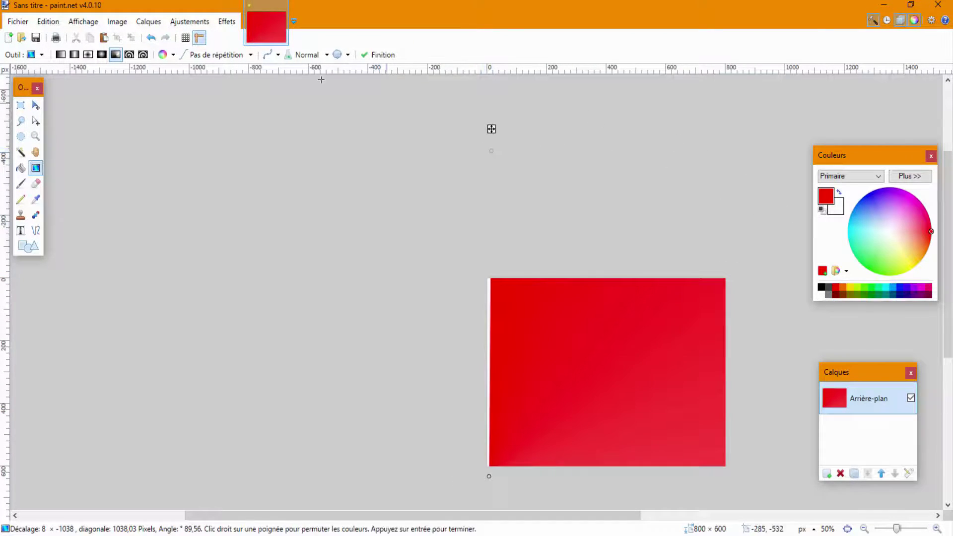
click(152, 38)
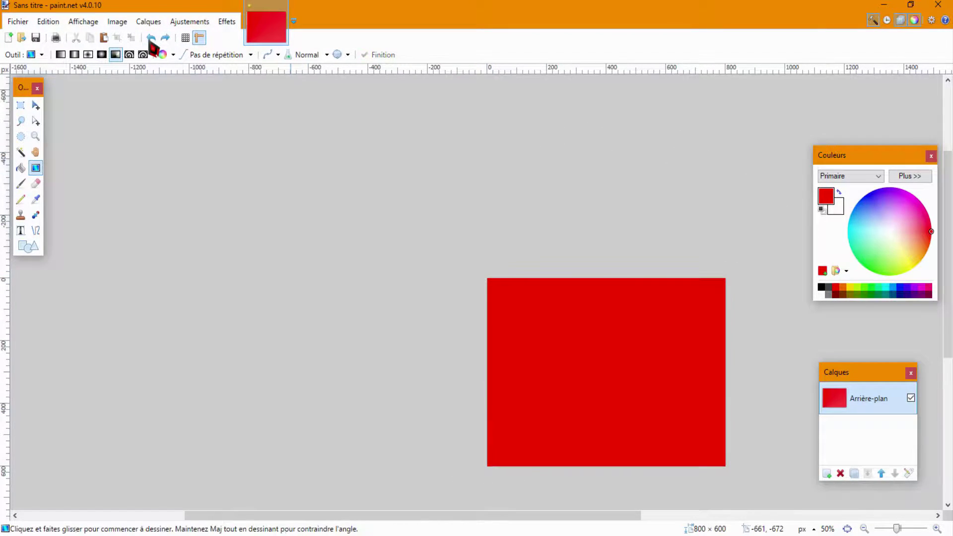
click(62, 56)
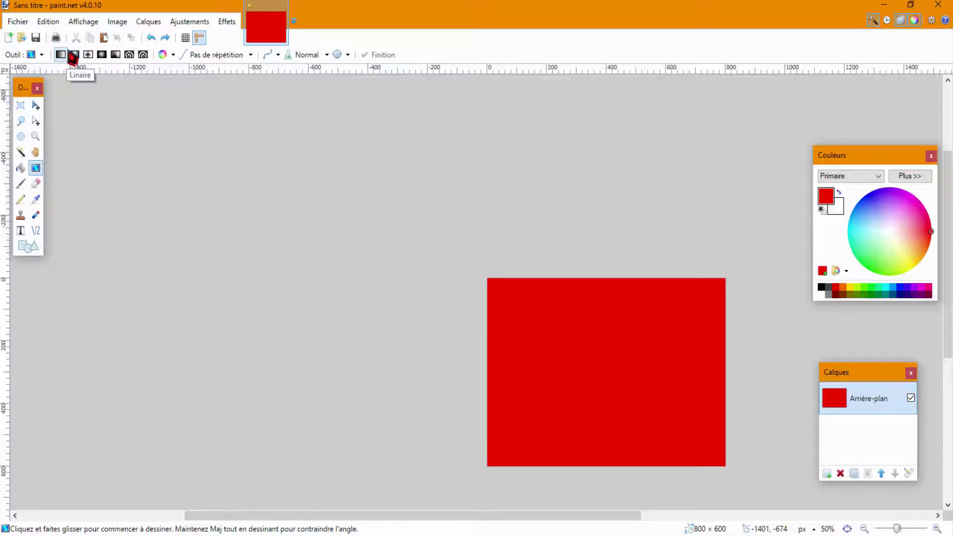
click(74, 55)
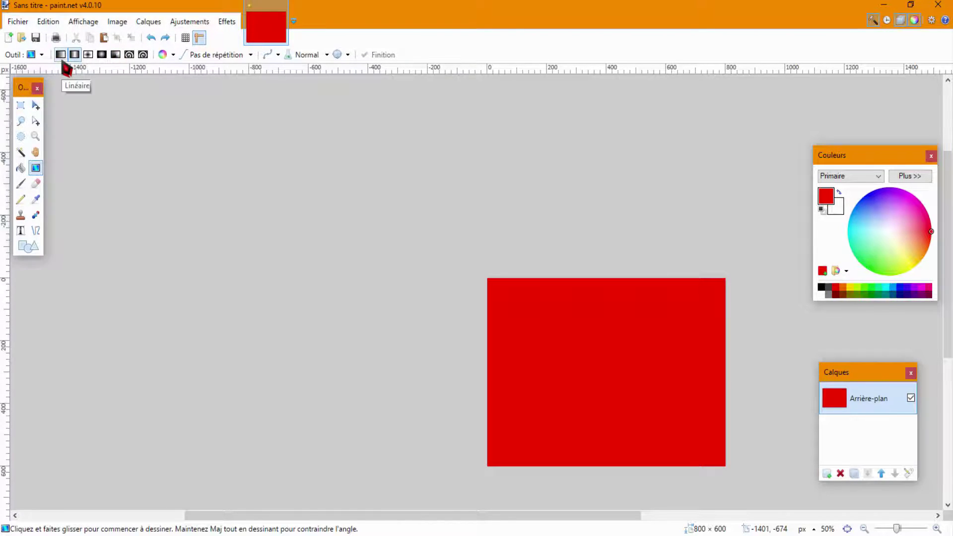
Paint a black horizontal stroke about 27 px long on the red canvas using the Paintbrush with width 5.
click(21, 184)
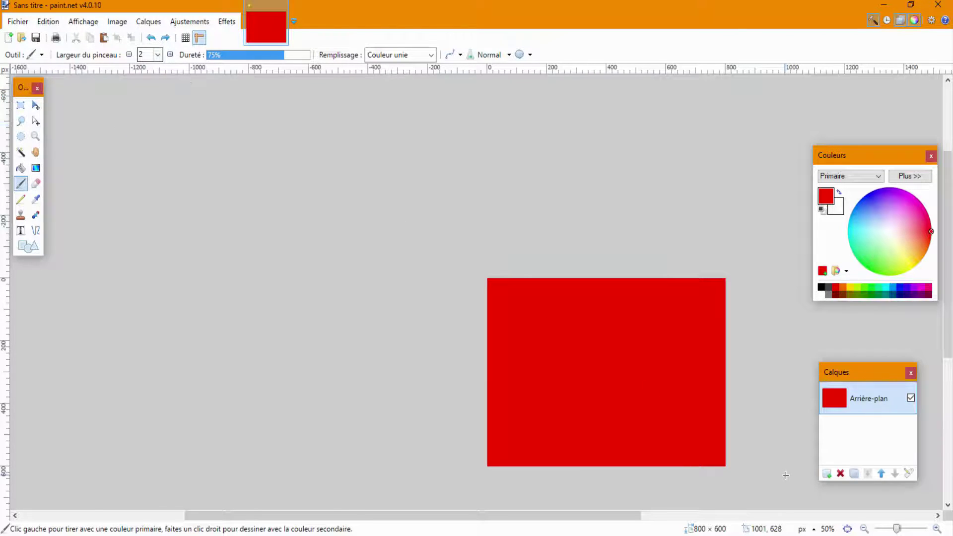
drag(897, 530, 916, 529)
scroll(188, 518, right, 3)
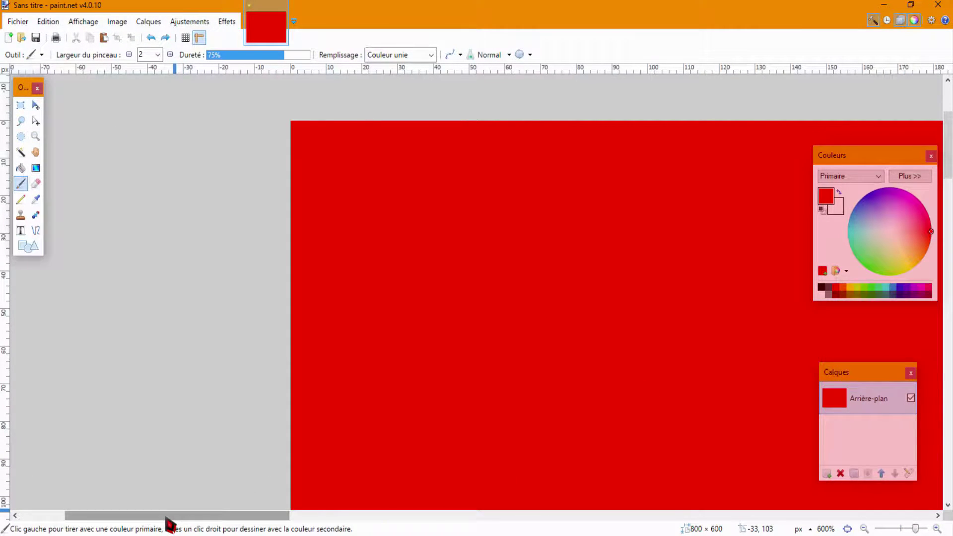
scroll(177, 526, down, 5)
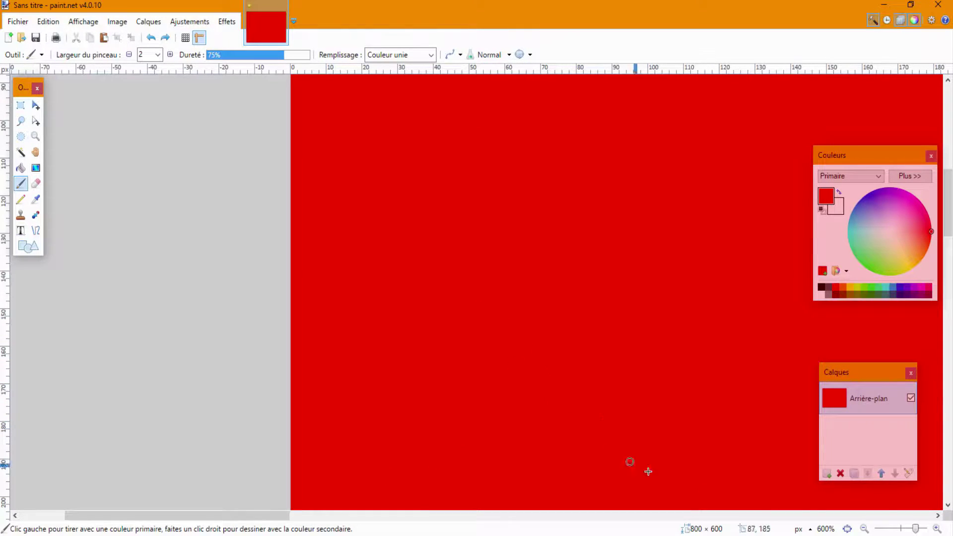
drag(916, 529, 929, 529)
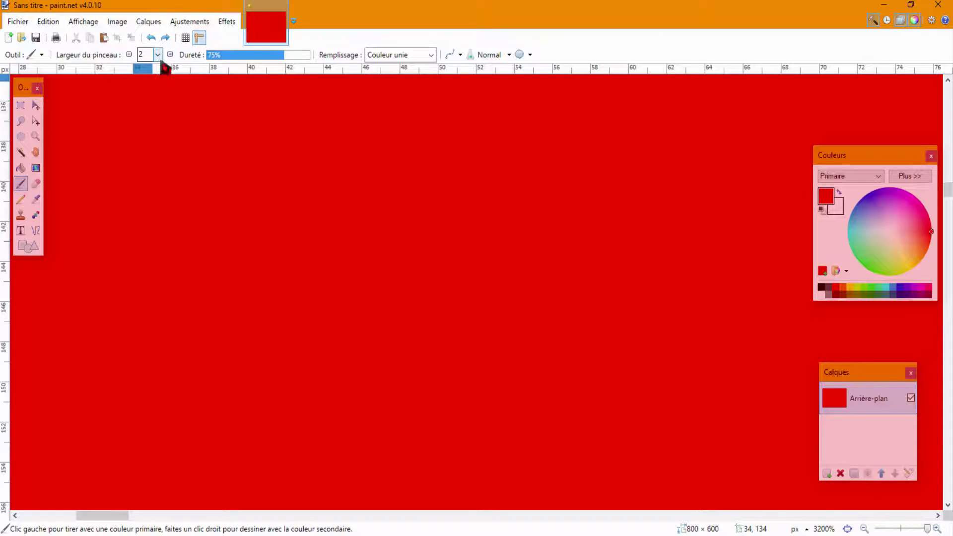
click(824, 294)
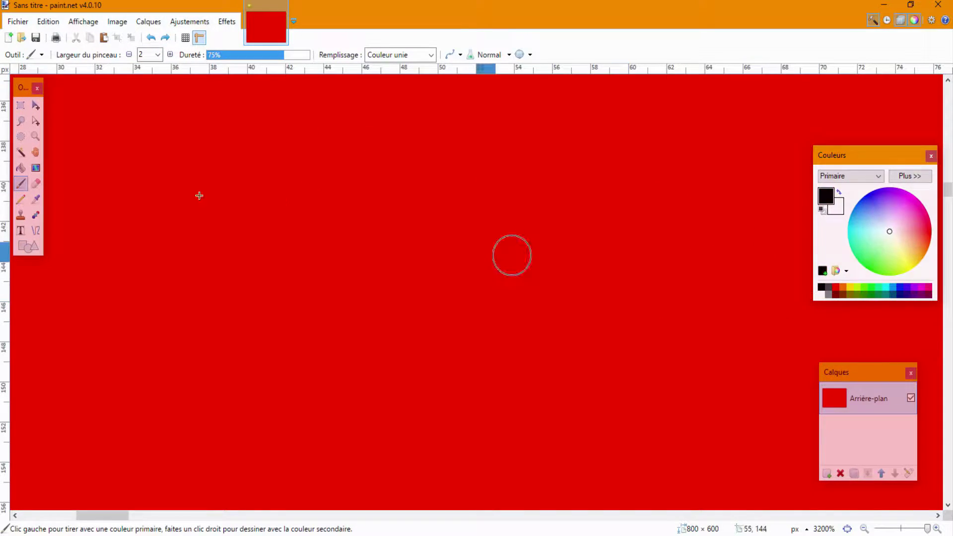
click(158, 54)
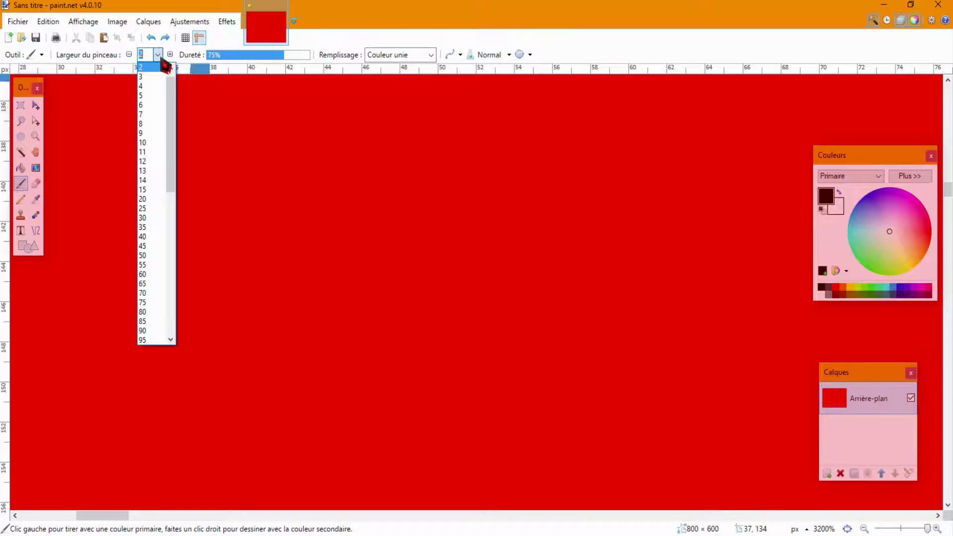
click(150, 97)
mouse_move(322, 329)
mouse_down()
mouse_move(433, 339)
mouse_move(542, 328)
mouse_move(671, 340)
mouse_move(349, 332)
mouse_move(251, 334)
mouse_up()
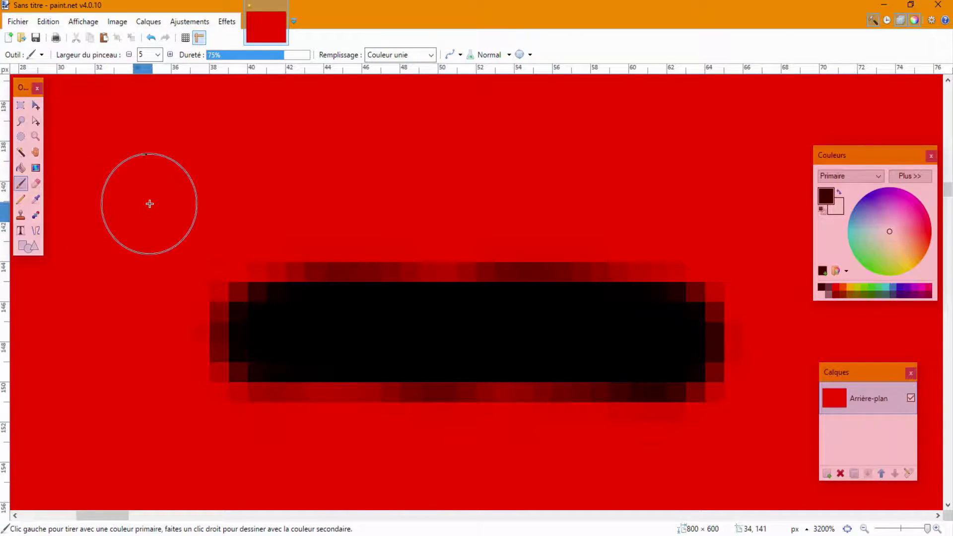
Draw a one-pixel black Pencil line about 25 px long just above the thick black stroke.
scroll(109, 194, up, 2)
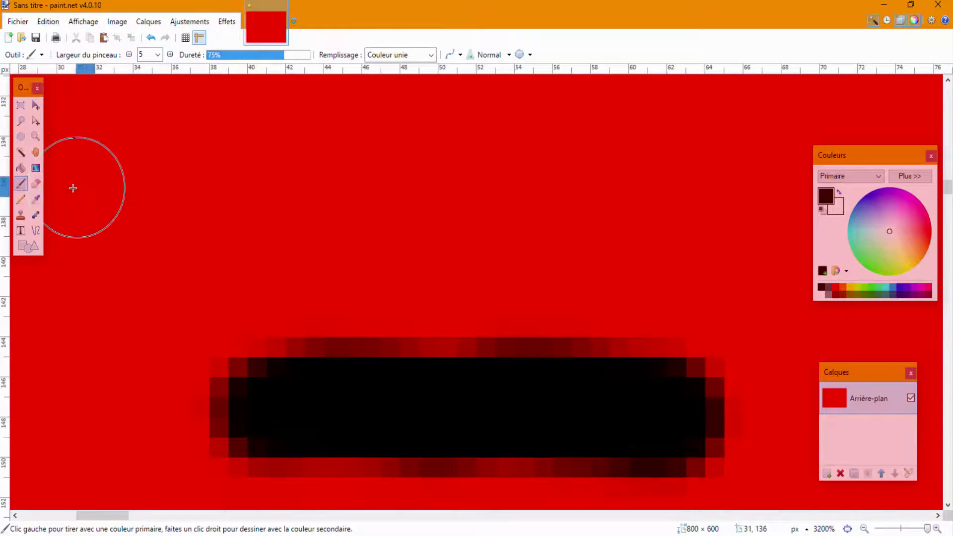
click(23, 201)
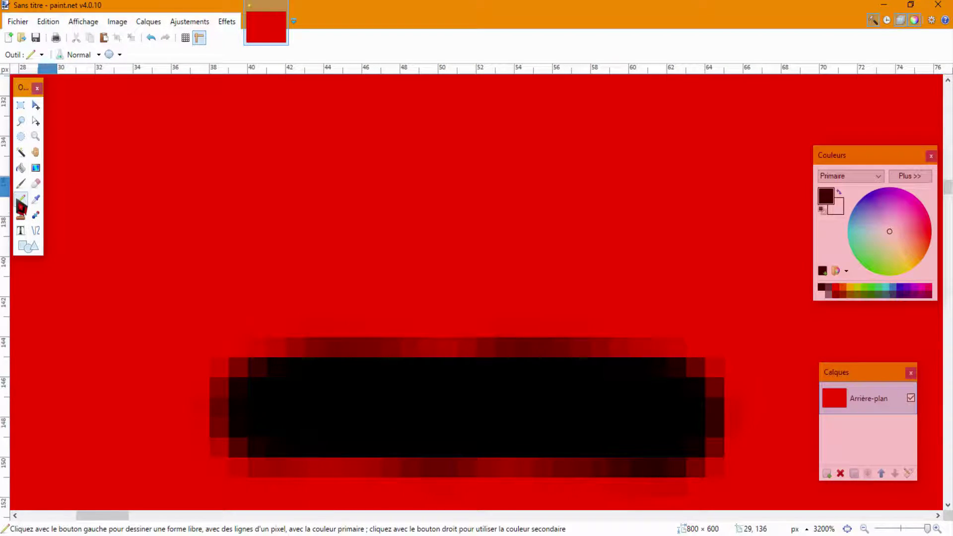
mouse_move(295, 287)
mouse_down()
mouse_move(483, 278)
mouse_move(688, 289)
mouse_move(698, 282)
mouse_move(739, 304)
mouse_move(749, 323)
mouse_up()
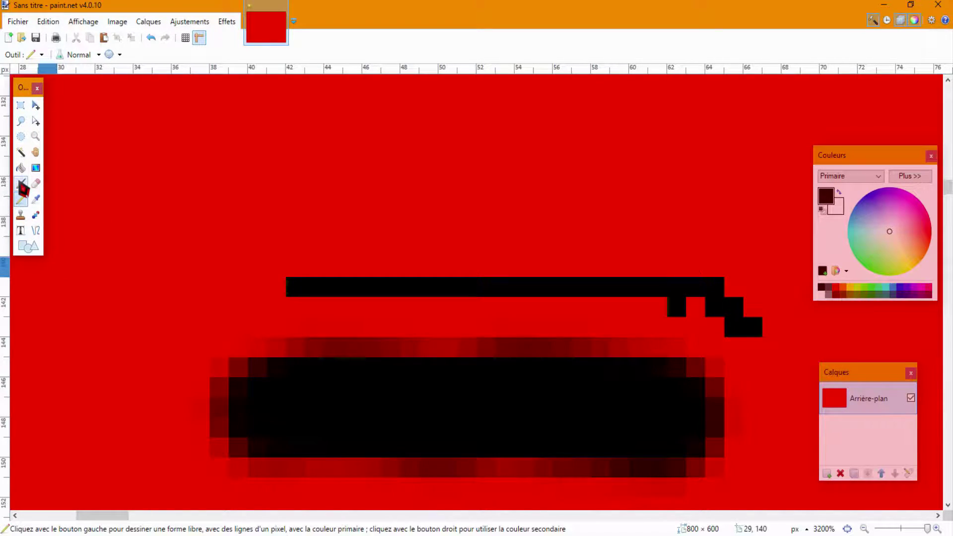
Pick the dark red from the black stroke's blurred edge with the Color Picker and fill the red background with it.
click(37, 200)
drag(927, 529, 916, 529)
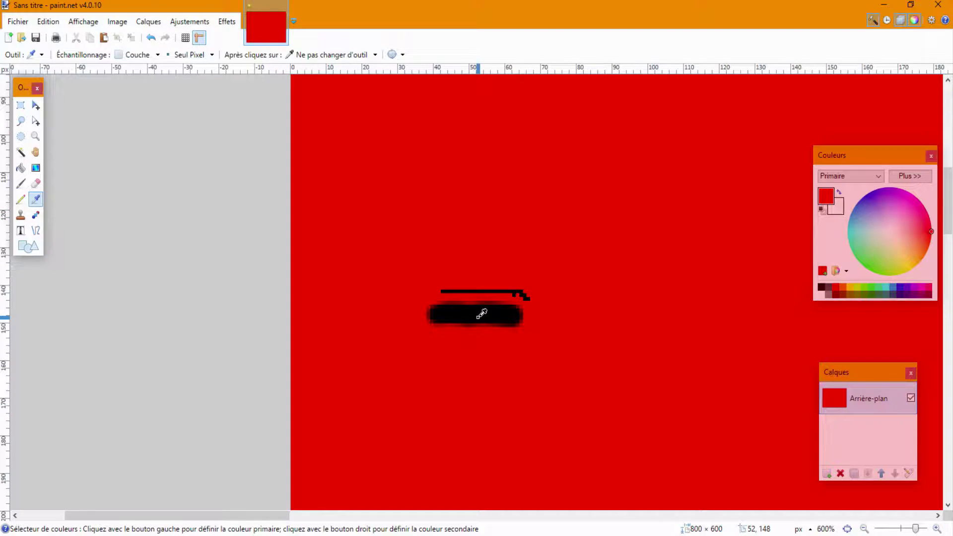
drag(917, 529, 928, 529)
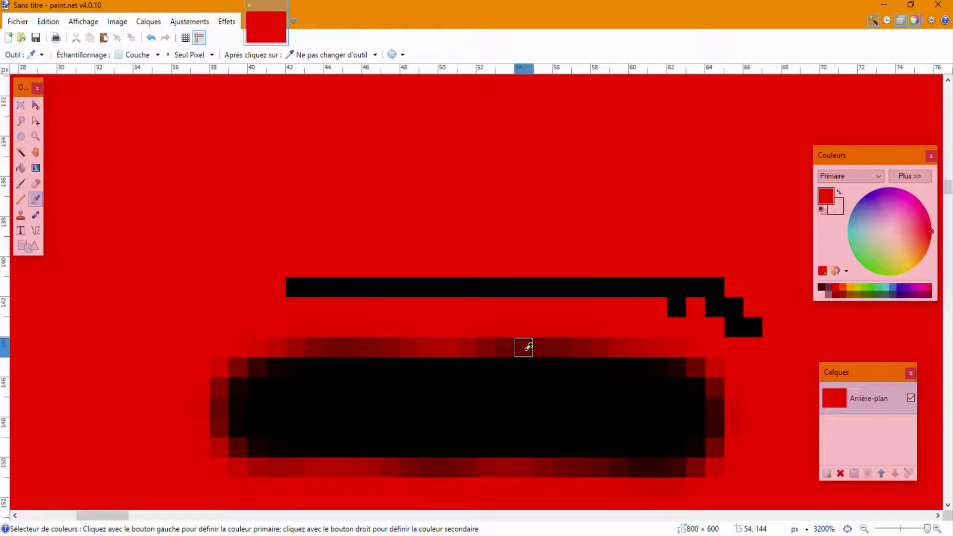
click(20, 168)
click(333, 167)
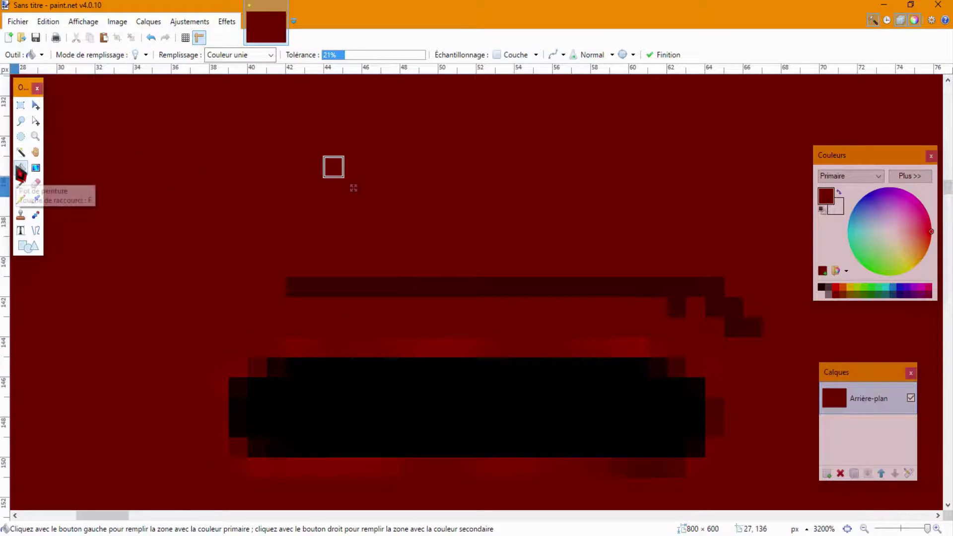
Cover the left ends of both black marks with dark red Paintbrush strokes and cut through the rest with the Pencil.
click(20, 183)
mouse_move(469, 248)
mouse_down()
mouse_move(228, 98)
mouse_move(364, 307)
mouse_move(277, 379)
mouse_move(350, 360)
mouse_move(271, 367)
mouse_move(66, 251)
mouse_move(49, 227)
mouse_up()
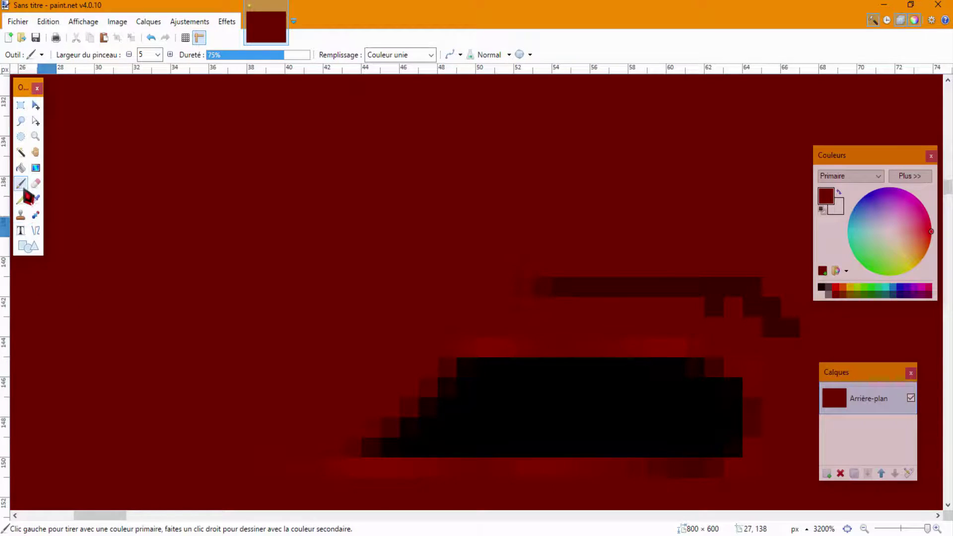
click(20, 200)
scroll(534, 347, down, 1)
mouse_move(542, 268)
mouse_down()
mouse_move(452, 304)
mouse_move(544, 306)
mouse_up()
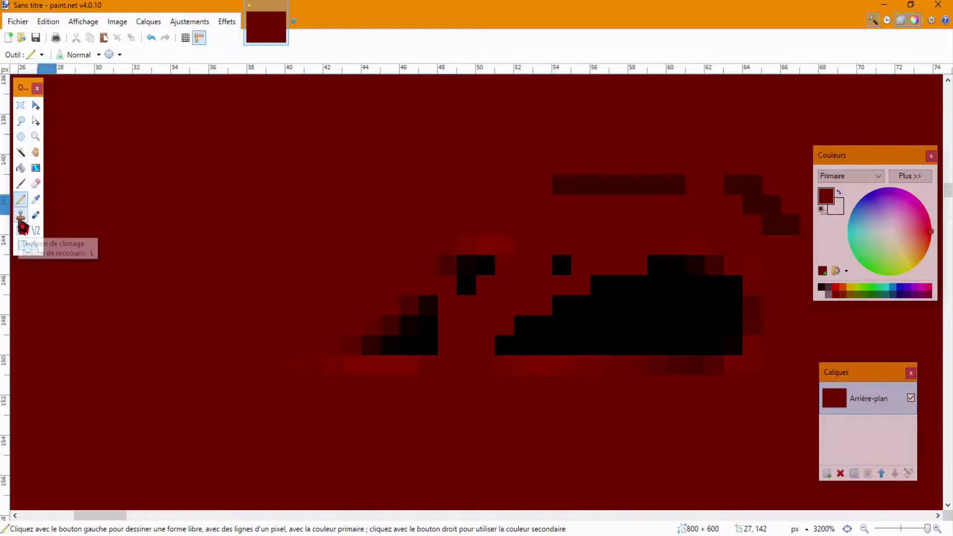
Try to paint over the black marks with the Clone Stamp without defining an anchor point.
click(20, 218)
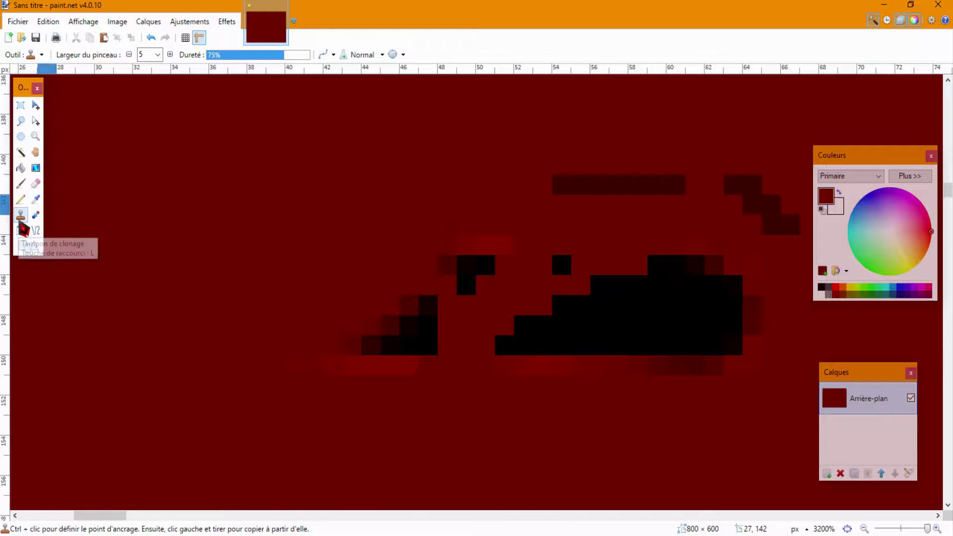
click(446, 298)
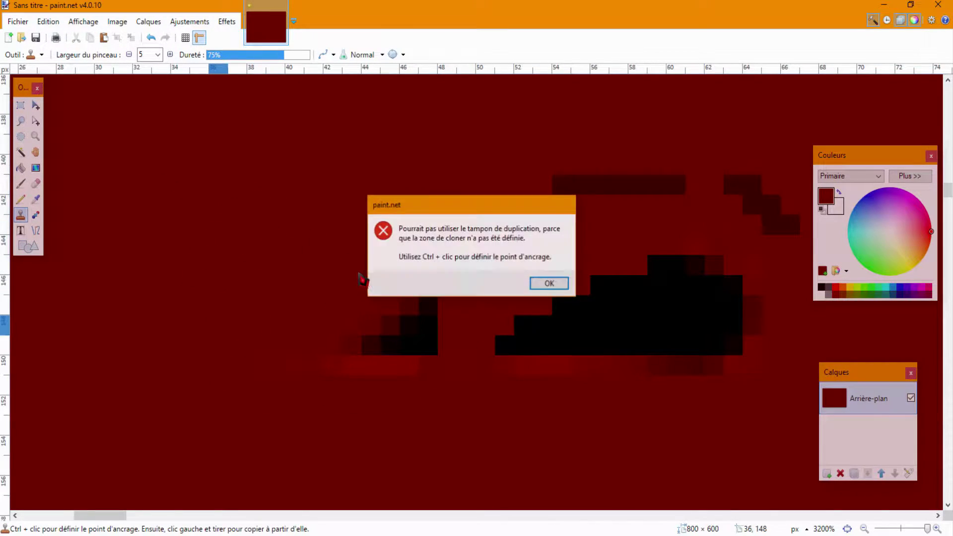
click(549, 283)
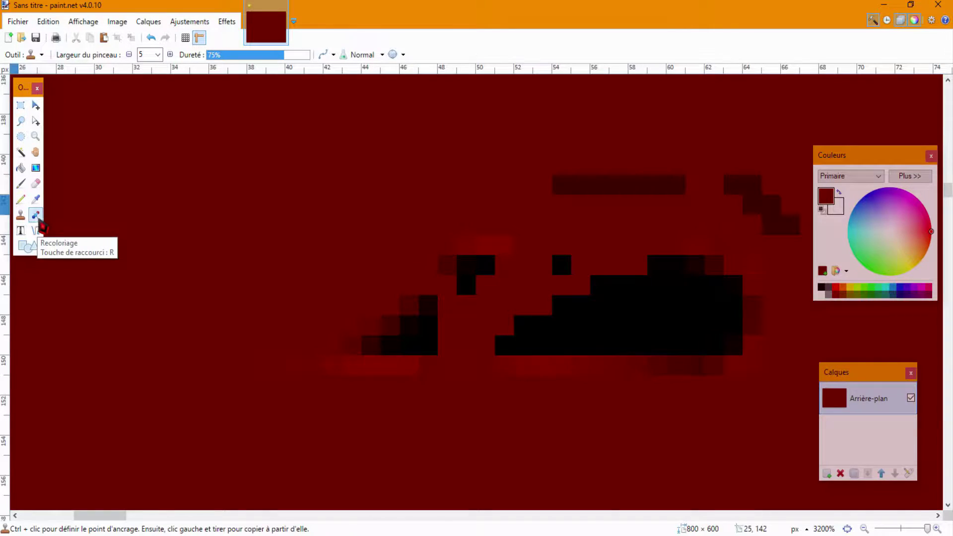
Recolour the remaining black marks to dark red with the Recolor tool.
click(36, 215)
mouse_move(415, 323)
mouse_down()
mouse_move(648, 294)
mouse_move(461, 289)
mouse_move(486, 279)
mouse_move(427, 317)
mouse_move(444, 299)
mouse_move(400, 340)
mouse_move(410, 341)
mouse_move(413, 328)
mouse_move(531, 338)
mouse_move(610, 313)
mouse_move(681, 325)
mouse_move(609, 317)
mouse_move(658, 287)
mouse_move(673, 335)
mouse_move(731, 329)
mouse_move(725, 303)
mouse_move(705, 301)
mouse_move(721, 224)
mouse_move(749, 207)
mouse_move(747, 191)
mouse_move(551, 182)
mouse_move(685, 181)
mouse_up()
mouse_move(571, 265)
mouse_down()
mouse_move(570, 358)
mouse_move(591, 326)
mouse_move(690, 344)
mouse_move(667, 347)
mouse_up()
Start a text line near the top of the canvas with the Text tool and set the font size to 22.
click(22, 231)
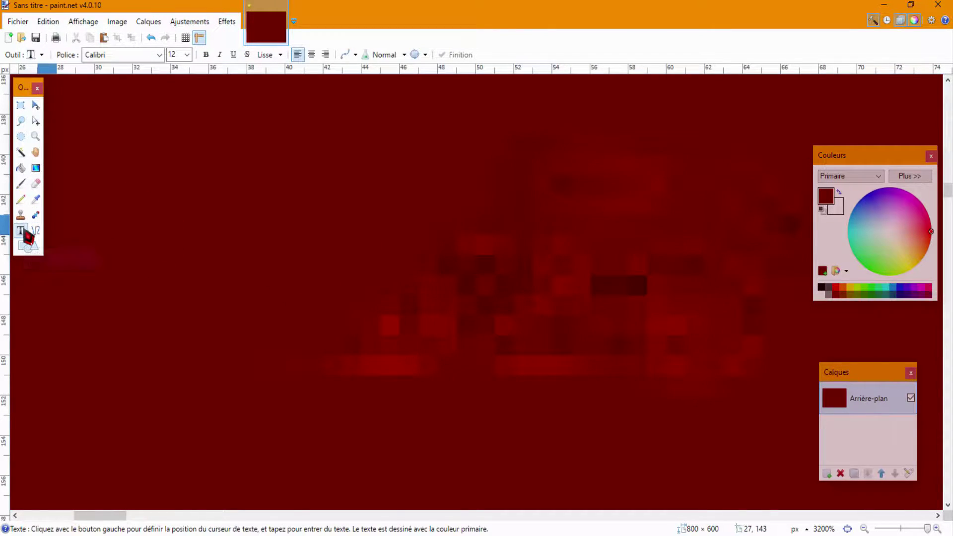
drag(926, 529, 908, 529)
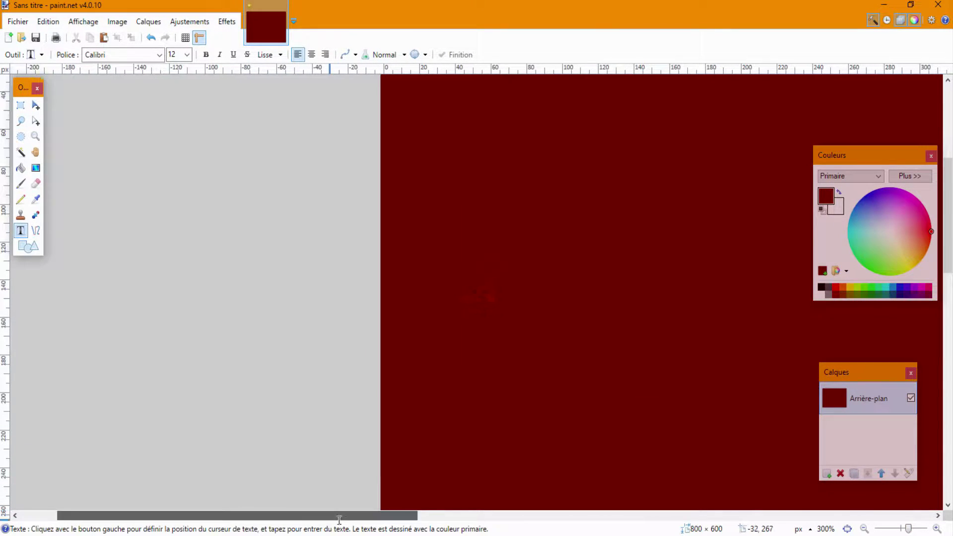
drag(331, 517, 442, 516)
scroll(444, 437, up, 2)
click(391, 249)
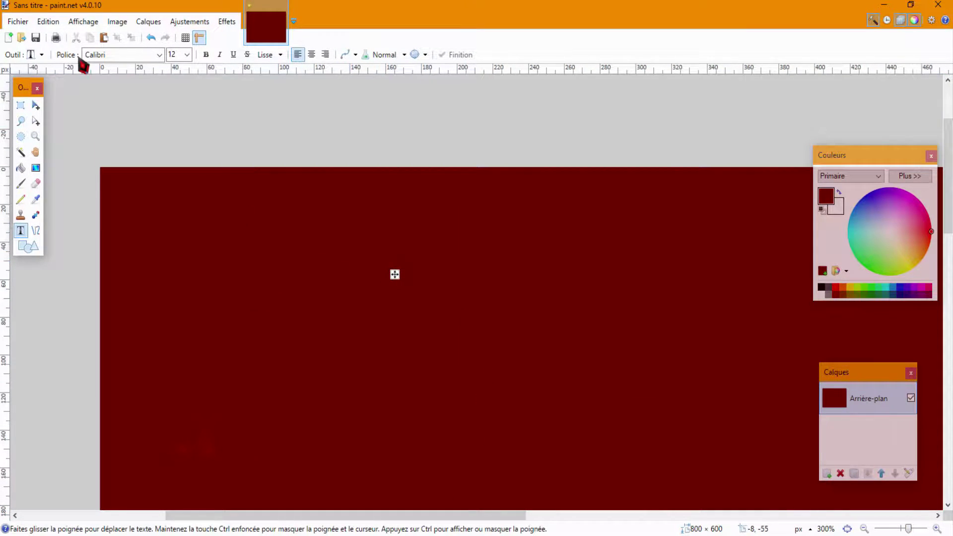
click(187, 54)
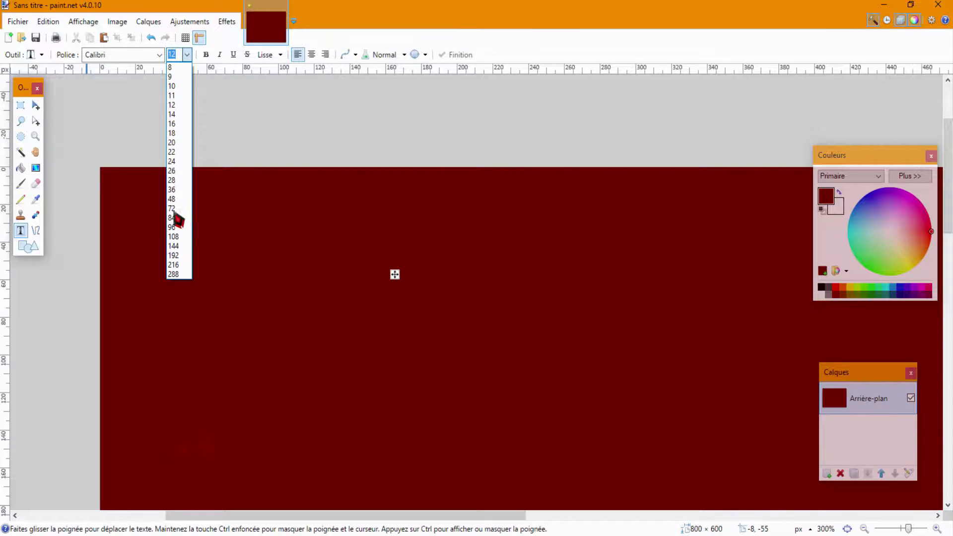
click(176, 180)
click(187, 55)
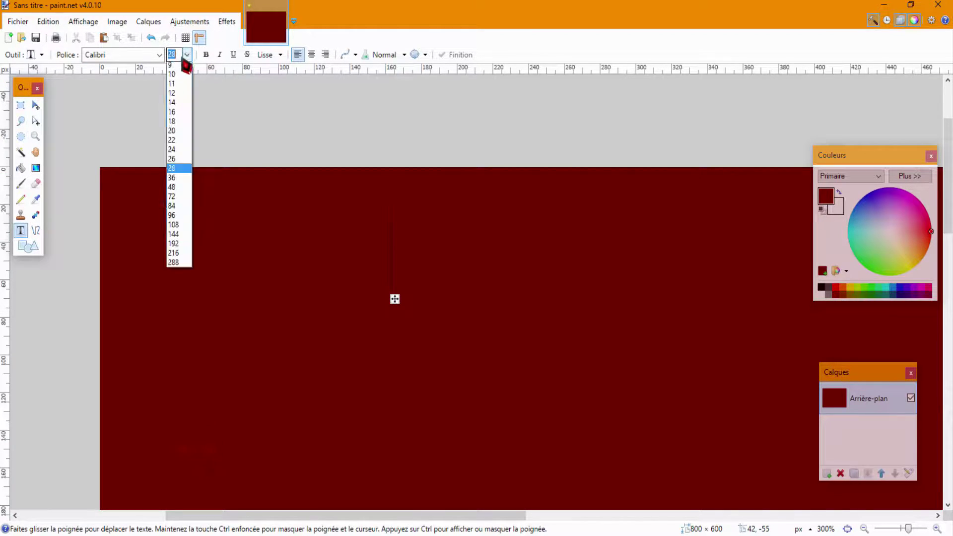
click(183, 154)
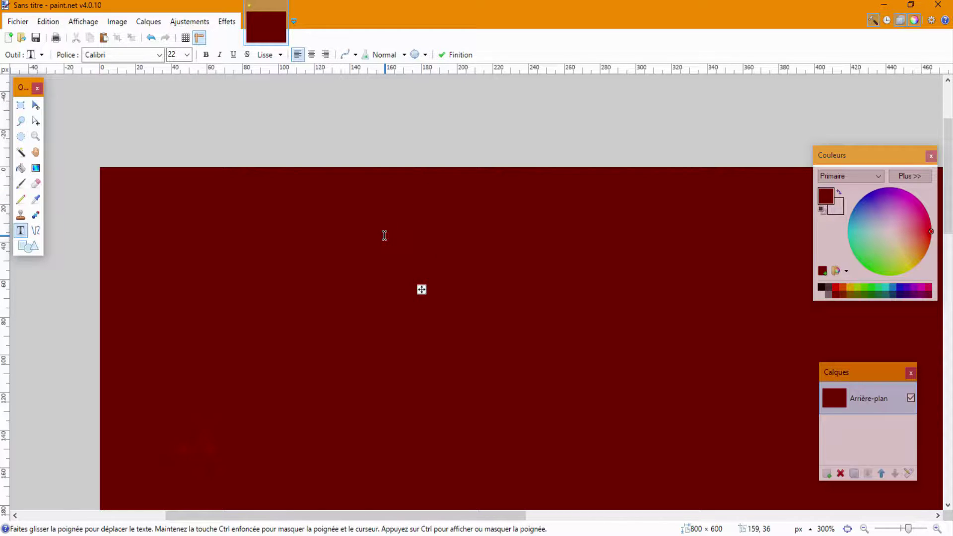
Write "TEST" in black bold italic and move it a little to the right and up.
click(821, 288)
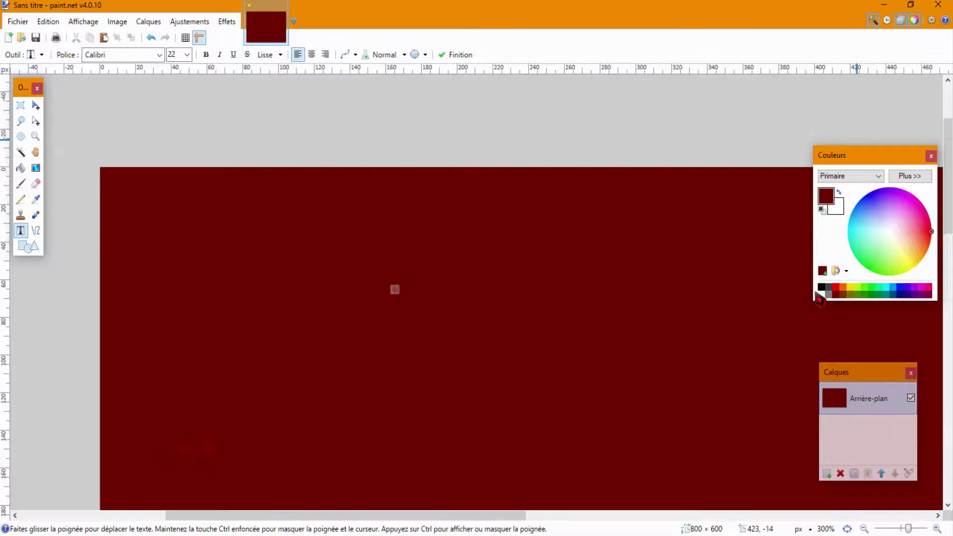
text(TES)
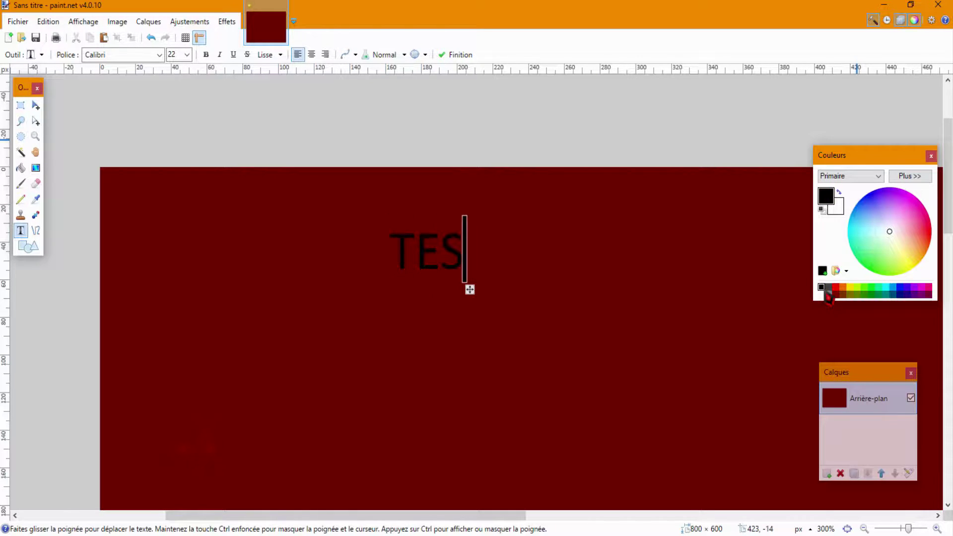
text(T)
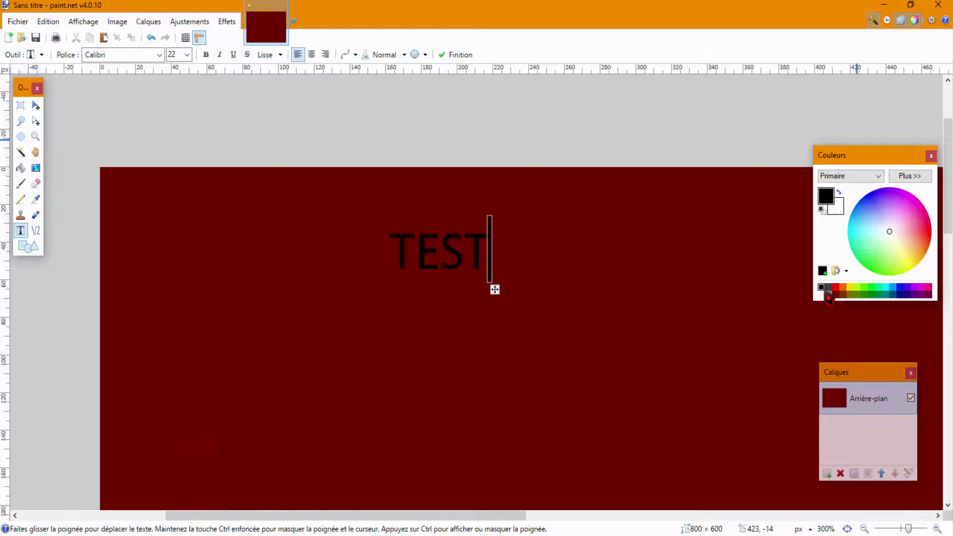
click(207, 56)
click(220, 55)
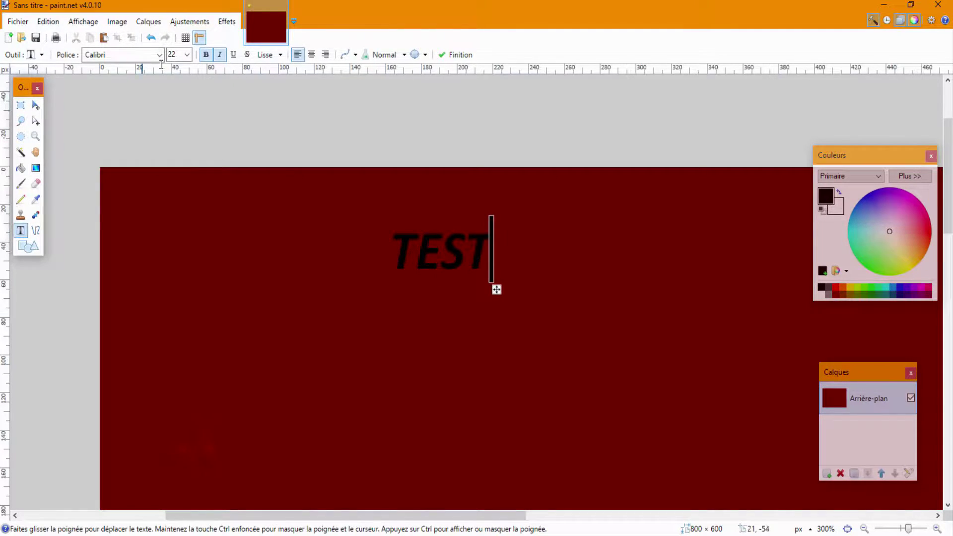
drag(496, 288, 570, 270)
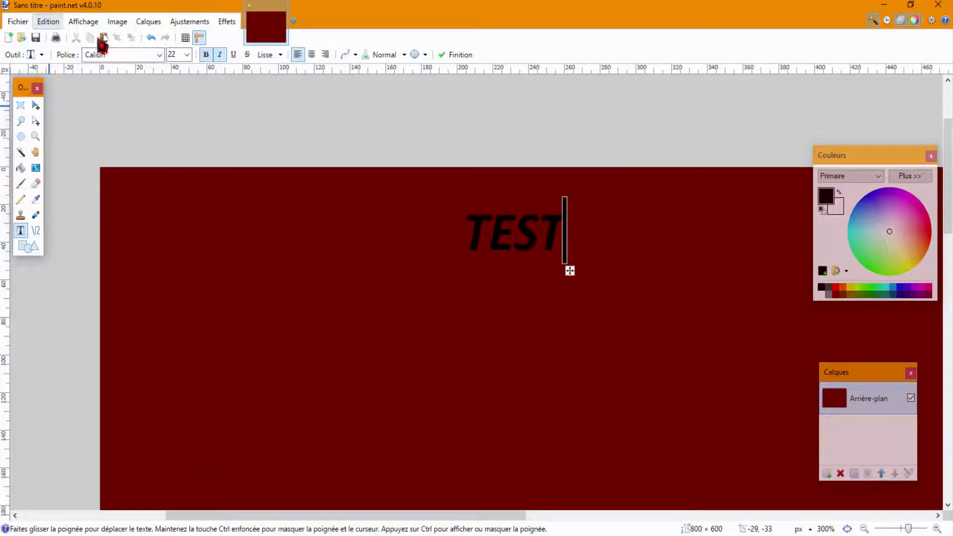
Write "TEST" in white and place it slightly offset over the black text so the black forms a shadow.
click(197, 287)
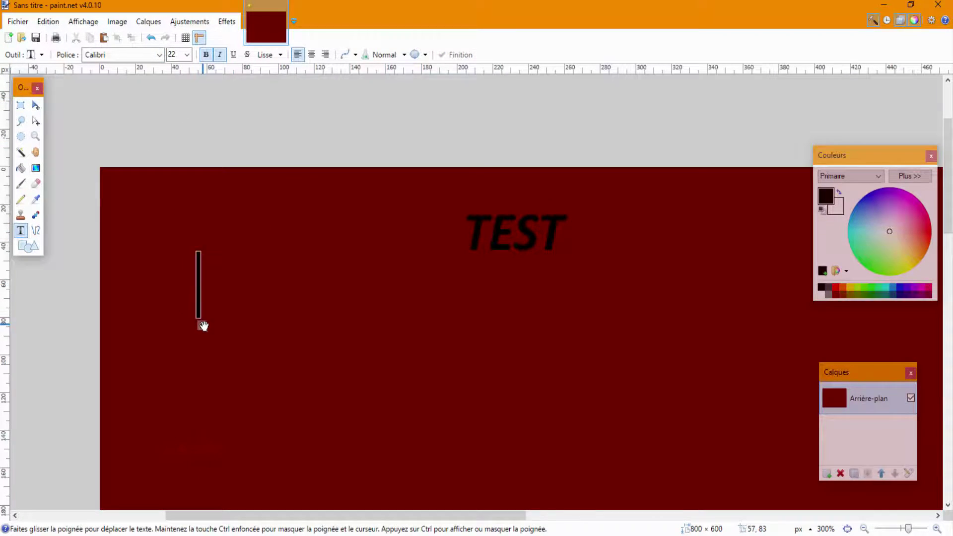
drag(200, 324, 434, 289)
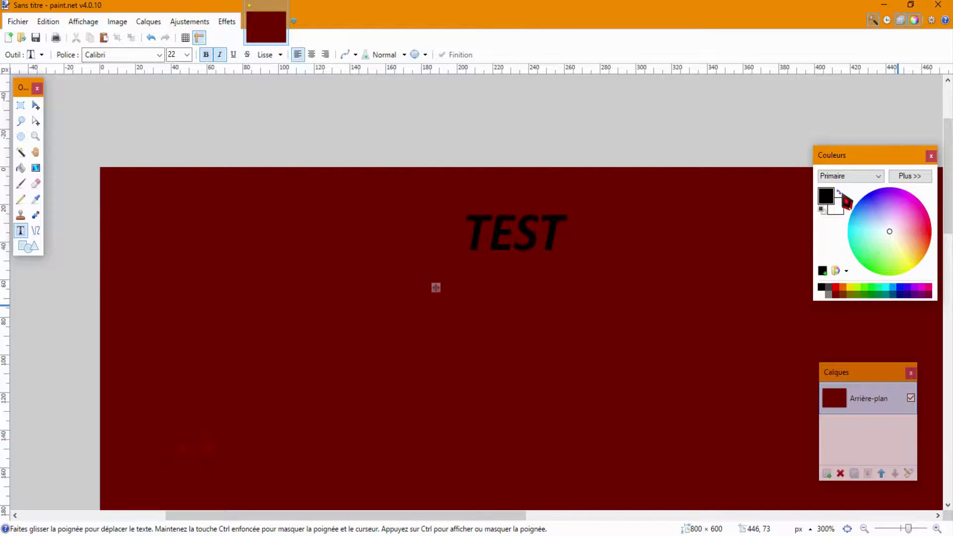
click(841, 198)
text(TE)
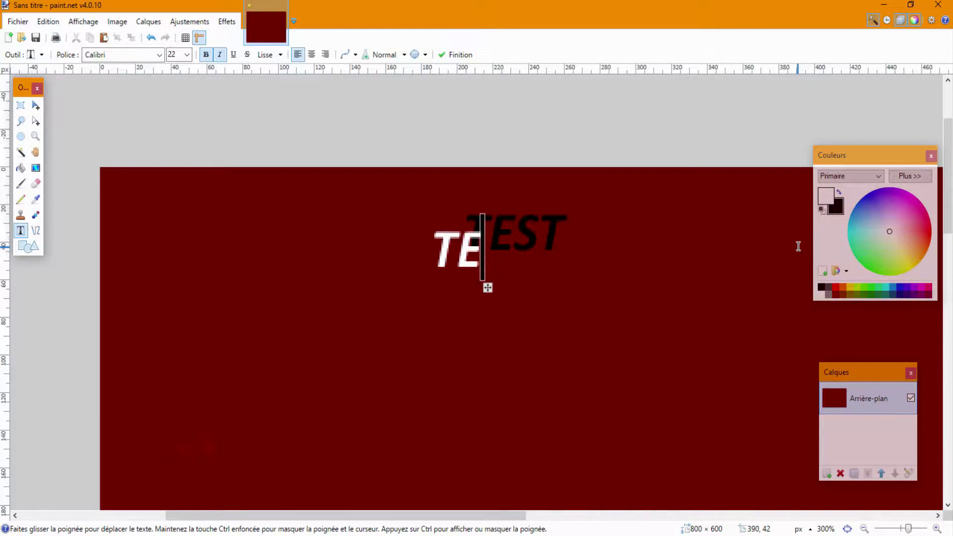
text(ST)
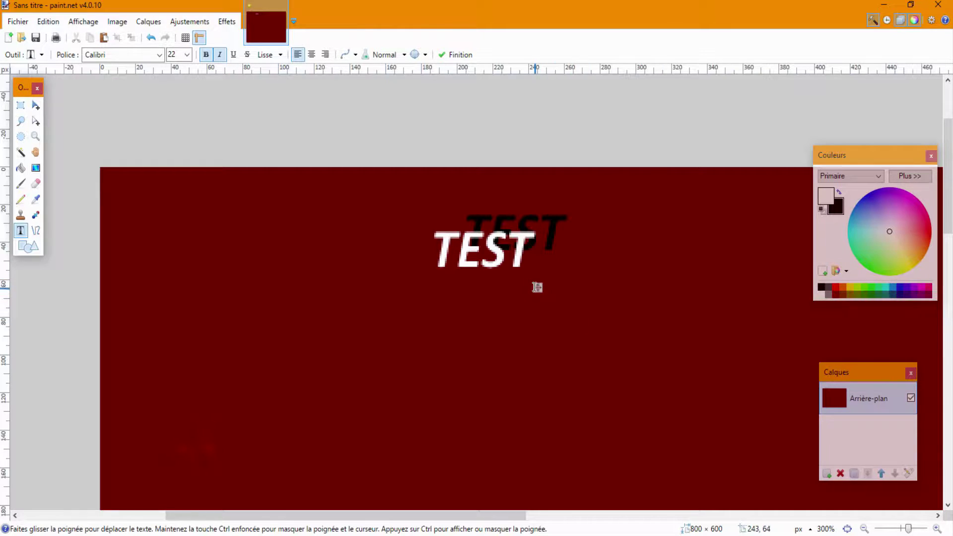
drag(542, 289, 566, 271)
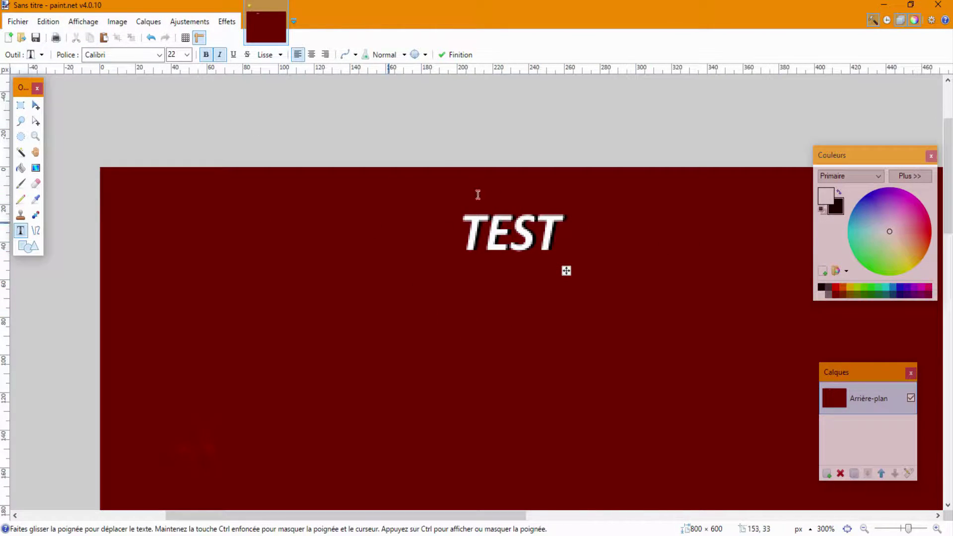
Try underlining the white TEST text.
drag(908, 530, 902, 530)
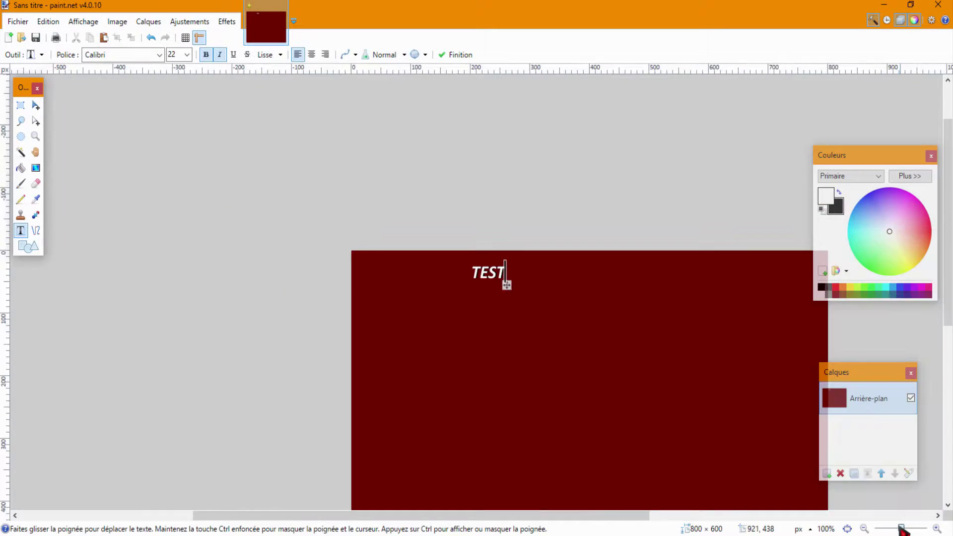
scroll(440, 352, down, 2)
scroll(674, 377, up, 1)
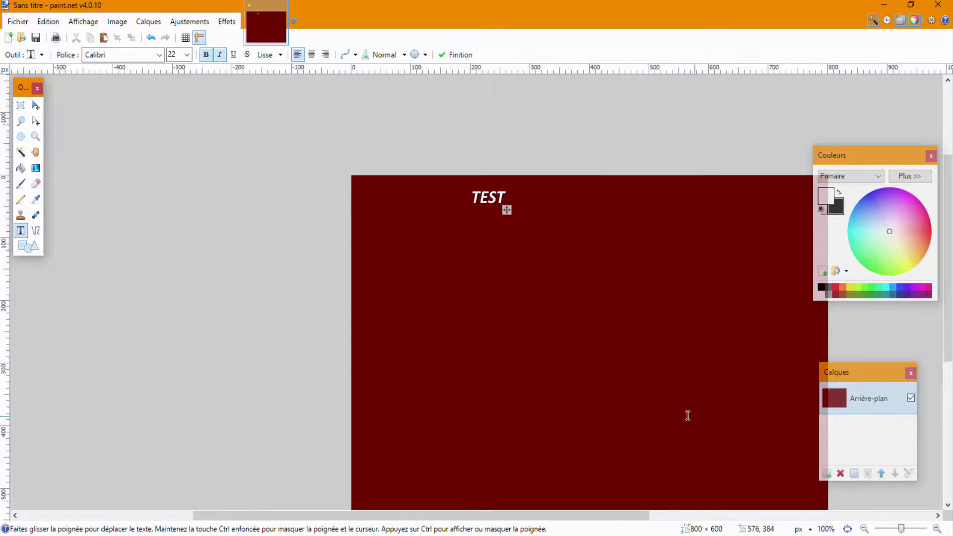
click(233, 56)
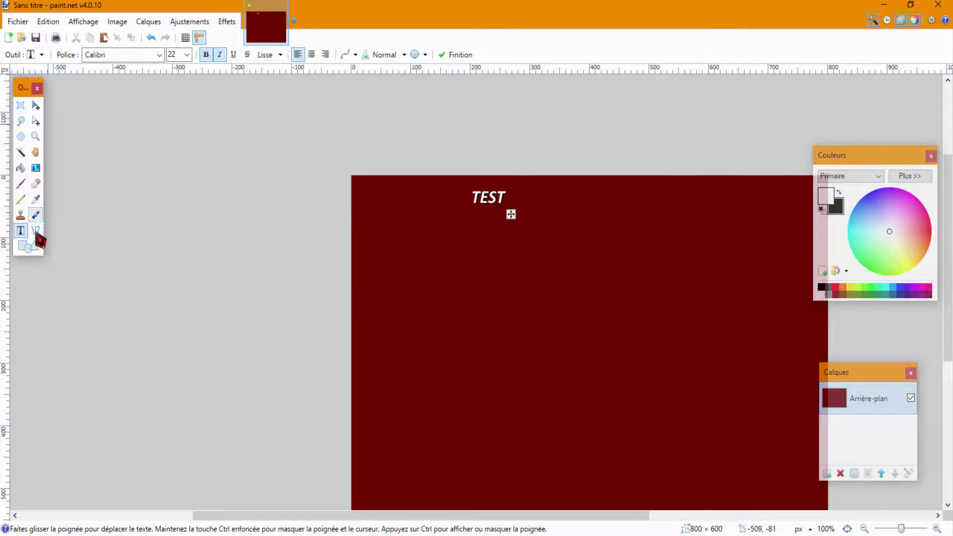
Draw two crossing white lines and a further rising line with the Line/Curve tool, undoing each trial.
click(35, 230)
mouse_move(396, 357)
mouse_down()
mouse_move(621, 329)
mouse_move(732, 302)
mouse_up()
drag(425, 279, 570, 451)
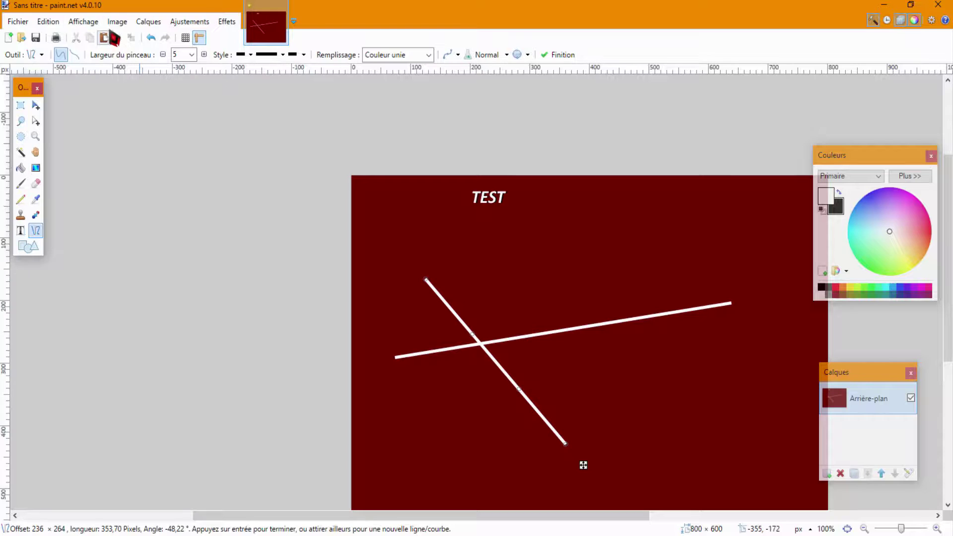
click(151, 40)
click(152, 40)
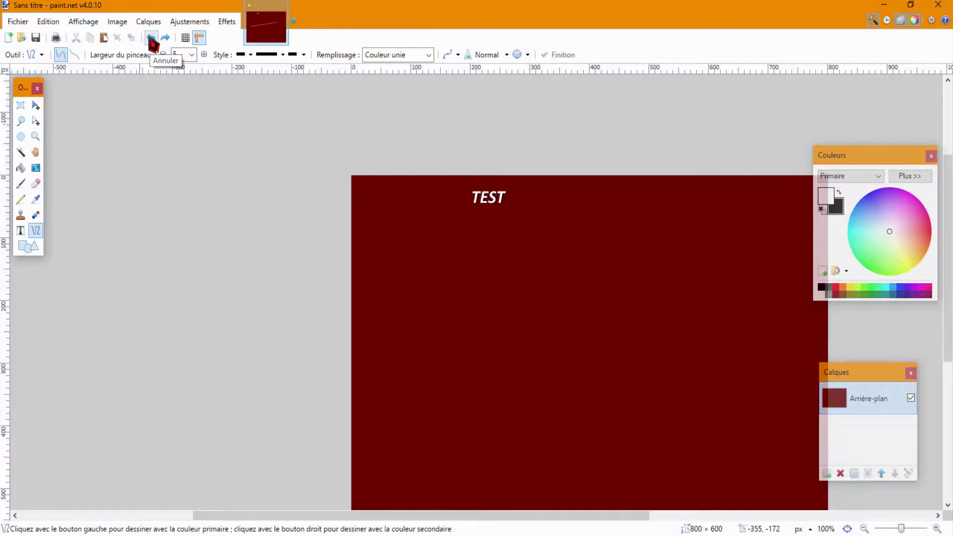
drag(435, 344, 750, 235)
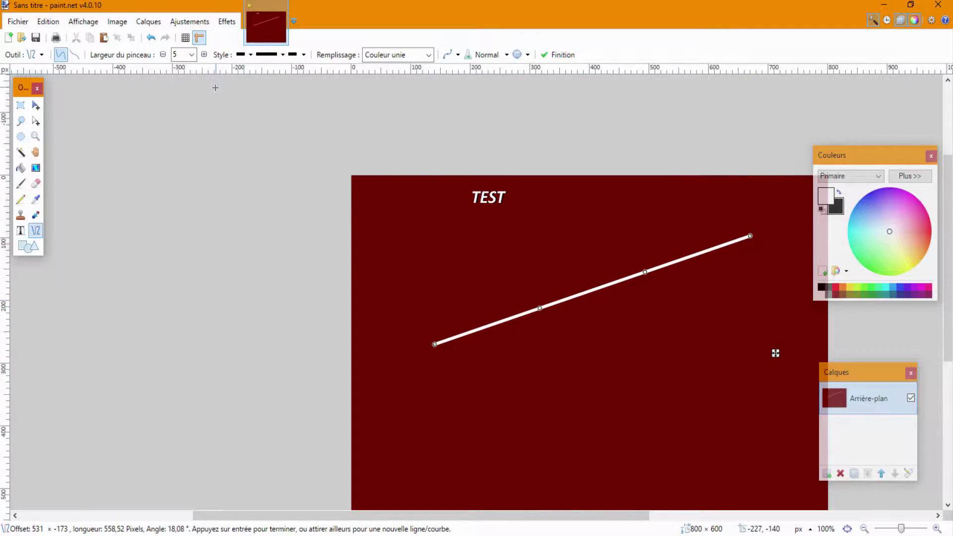
click(151, 38)
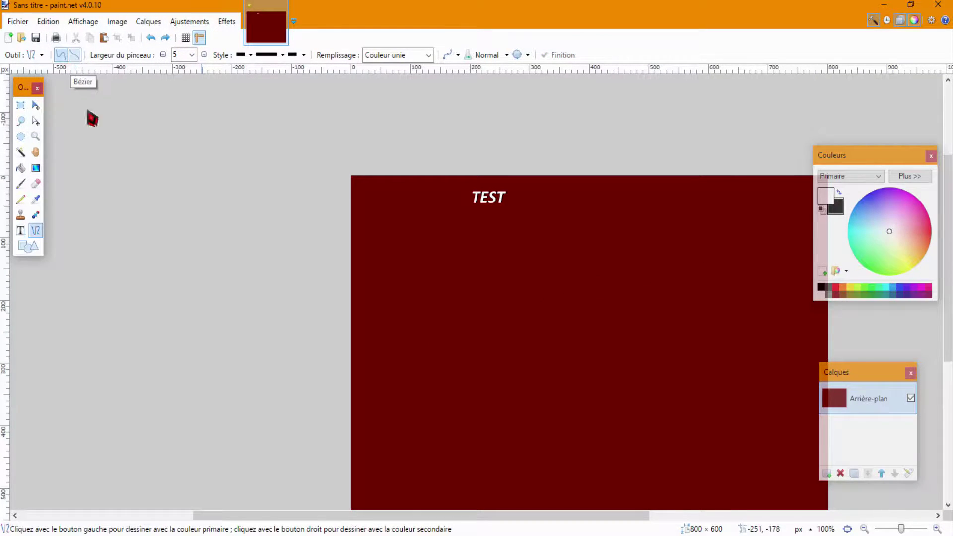
Draw a rising white line about 485 px long across the canvas, then try bending it as a spline and undo the bend.
drag(438, 350, 709, 250)
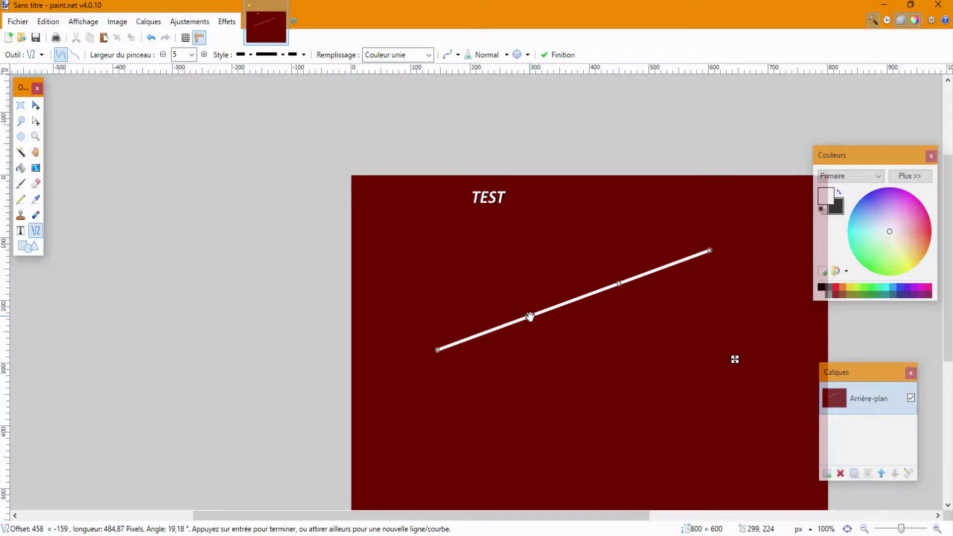
drag(531, 317, 605, 406)
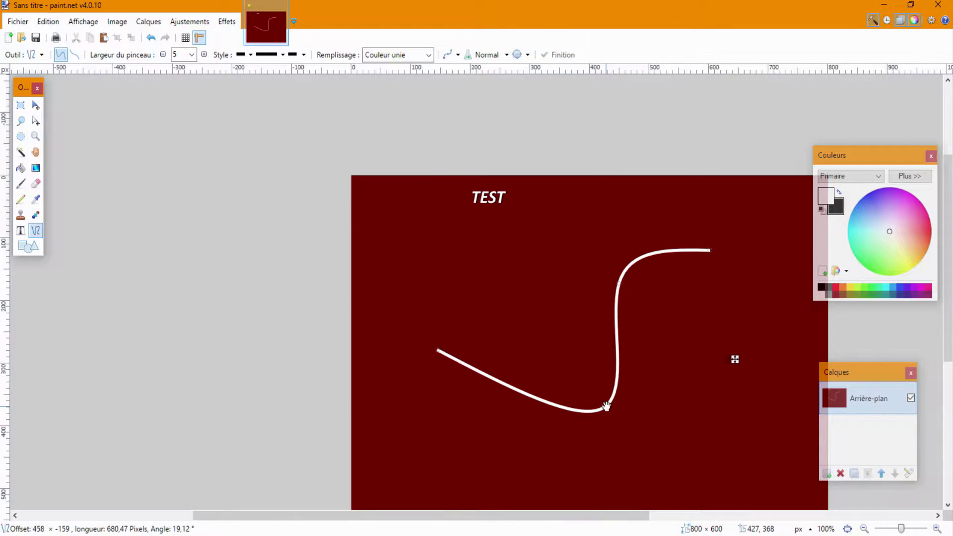
click(151, 38)
Try bending the line in Bézier mode by pulling its lower inner control point upward, then undo it.
click(74, 55)
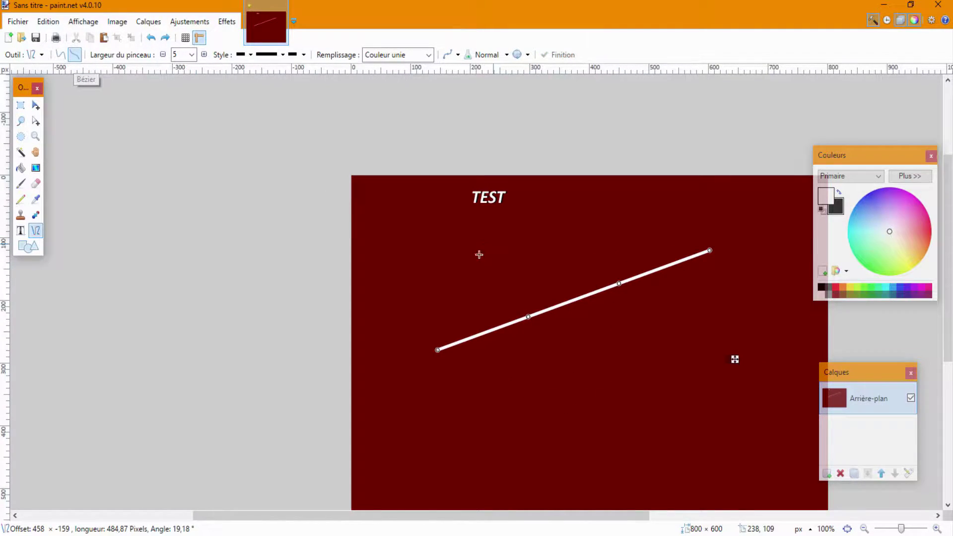
drag(529, 317, 444, 204)
click(149, 39)
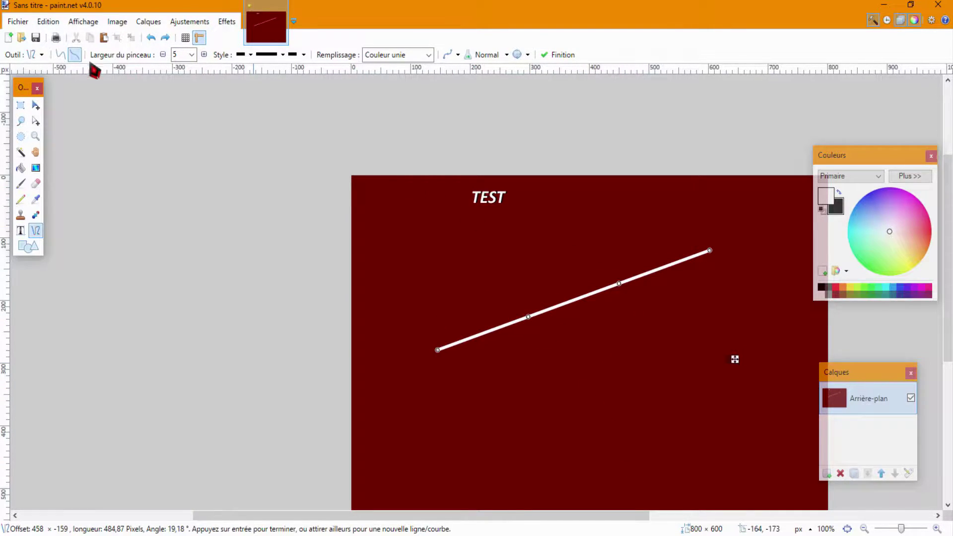
Return the line to spline mode and bend it into a gentle S-curve, with its lower inner point pulled downward.
click(61, 55)
drag(527, 318, 567, 370)
drag(542, 339, 466, 248)
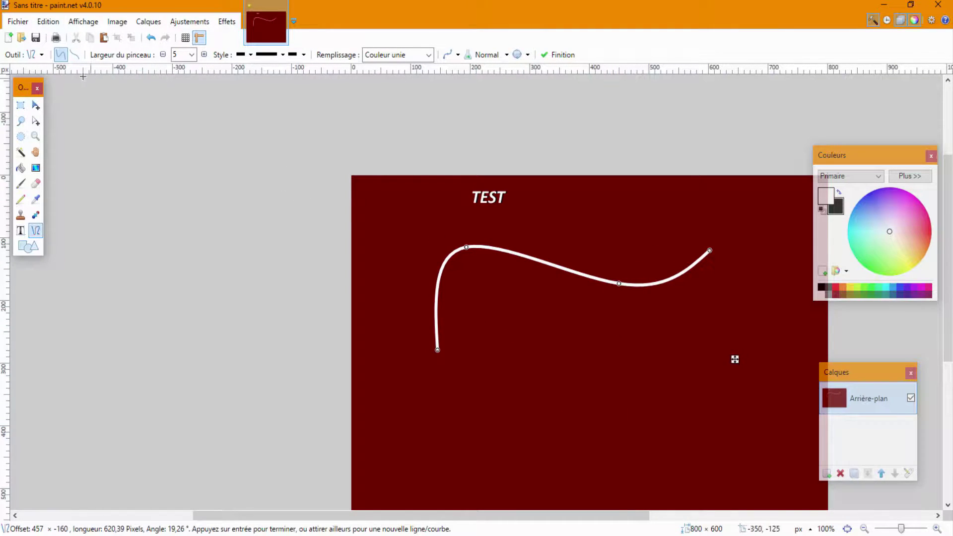
drag(466, 248, 526, 358)
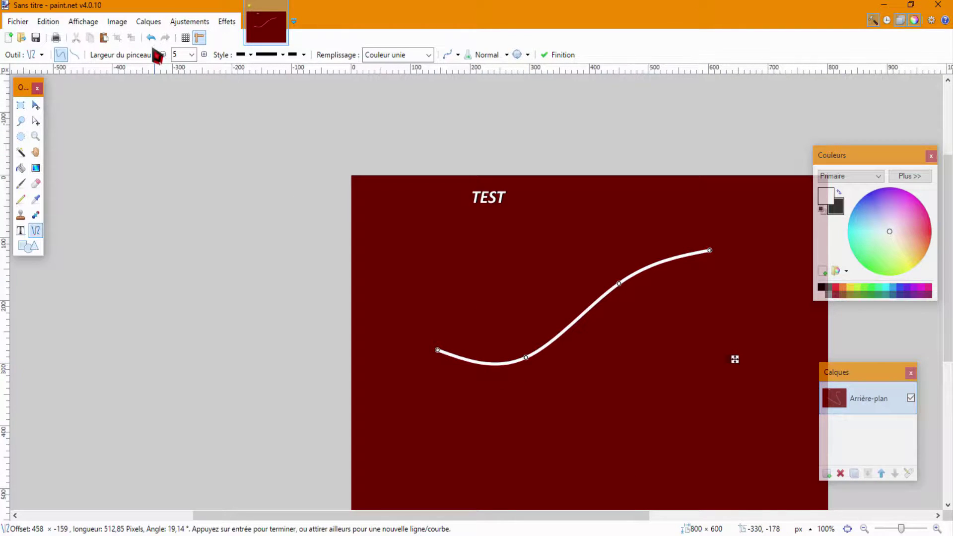
Try reshaping the curve in Bézier mode by moving its lower inner control point, then undo back to the spline curve.
click(75, 55)
drag(526, 357, 508, 101)
scroll(517, 221, up, 4)
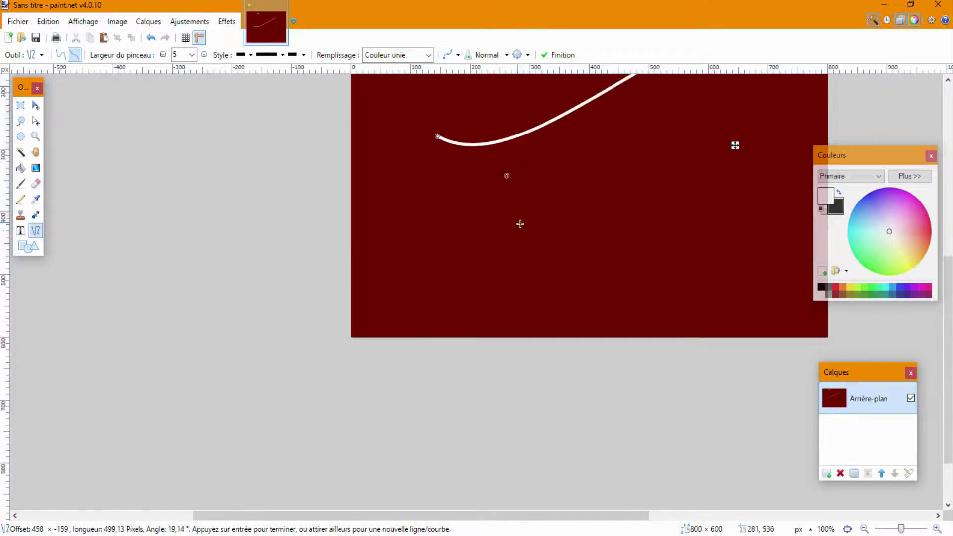
drag(509, 403, 527, 295)
click(151, 38)
click(151, 38)
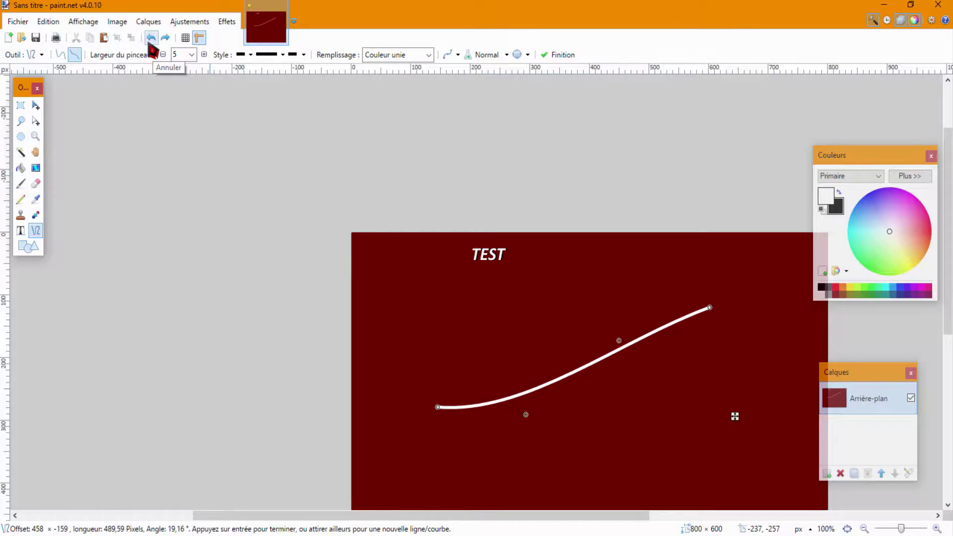
click(152, 38)
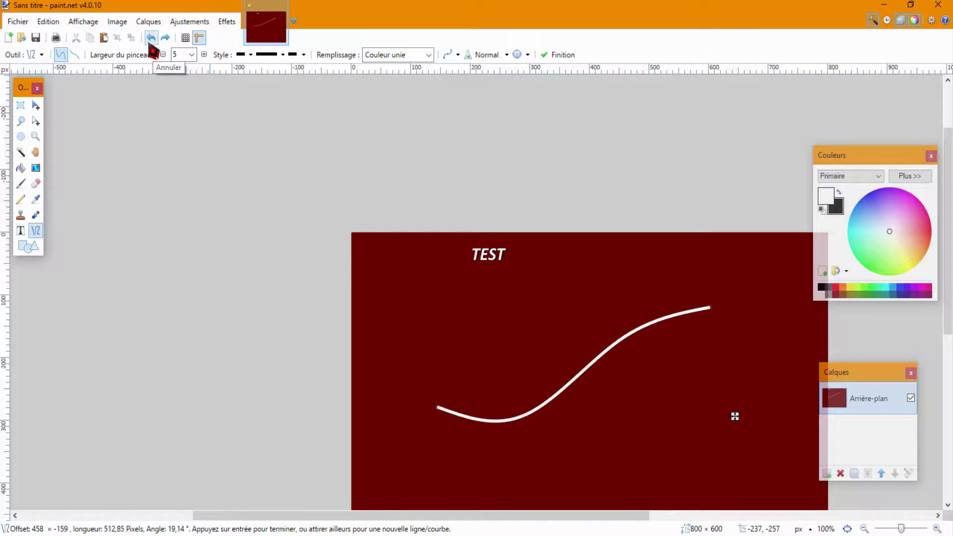
Activate the Shapes tool and look over the available shapes, keeping Rectangle selected.
click(28, 247)
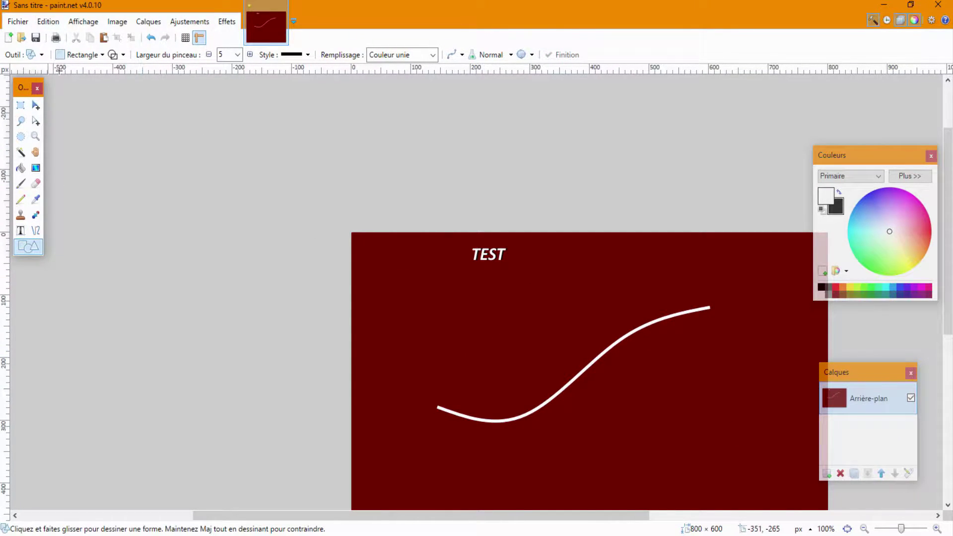
click(100, 55)
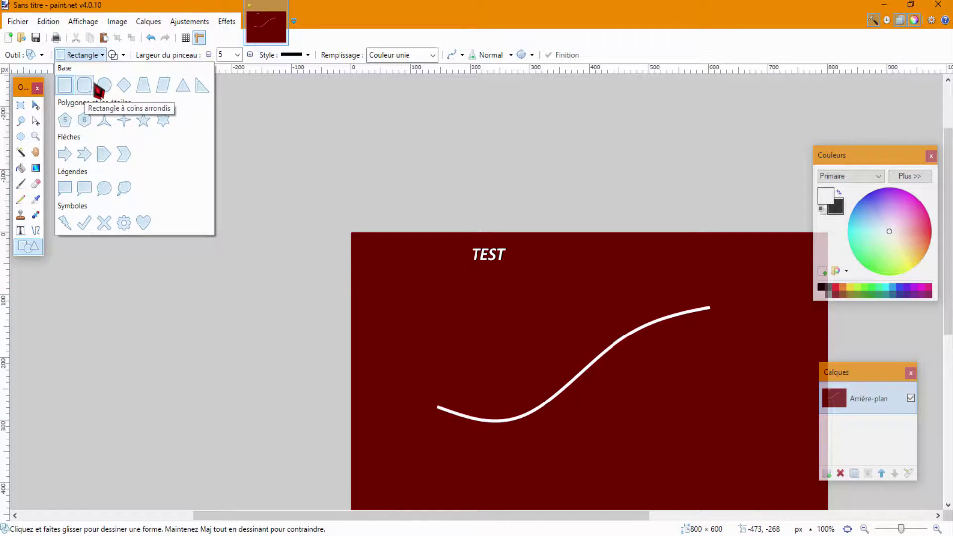
click(22, 202)
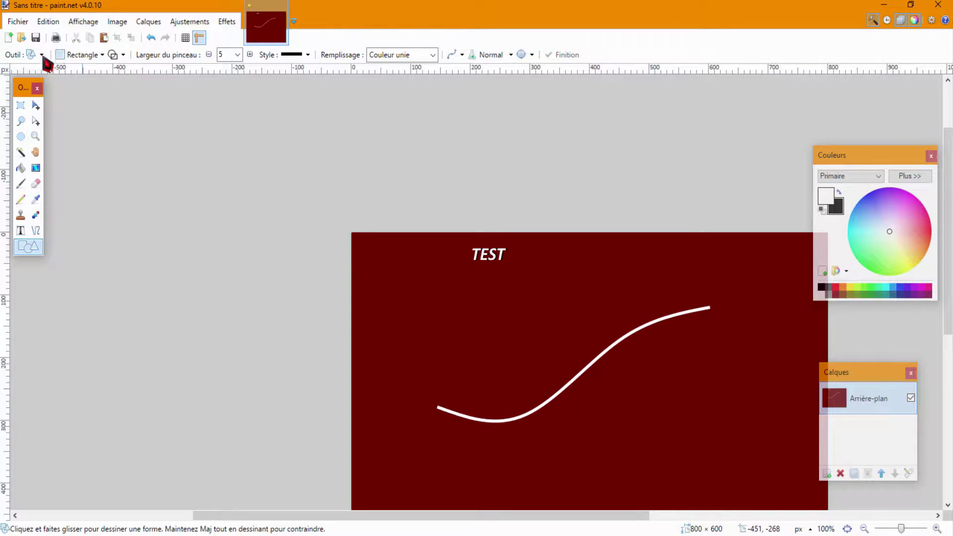
Draw a yellow rounded-rectangle outline along the canvas edges, about 794 × 594 px, with a brush width of 5.
click(72, 55)
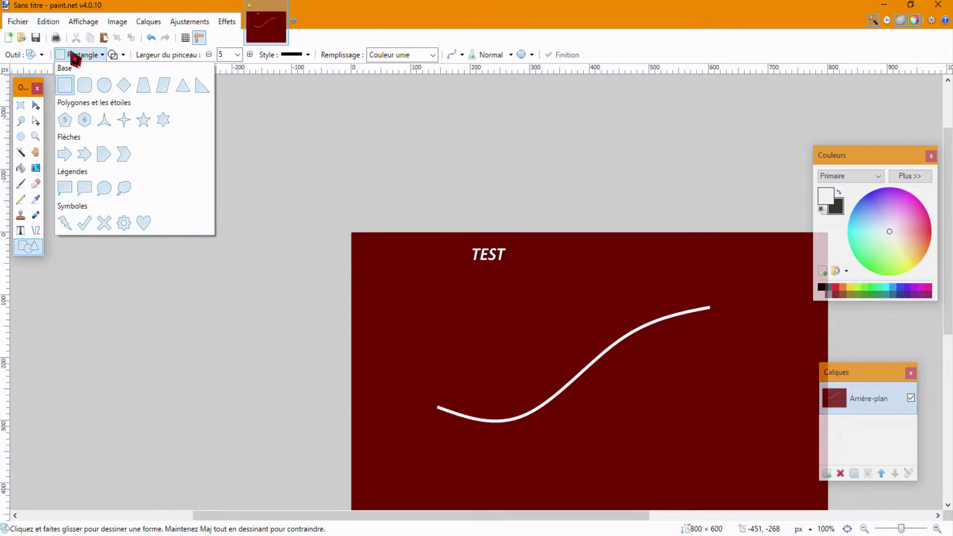
click(85, 87)
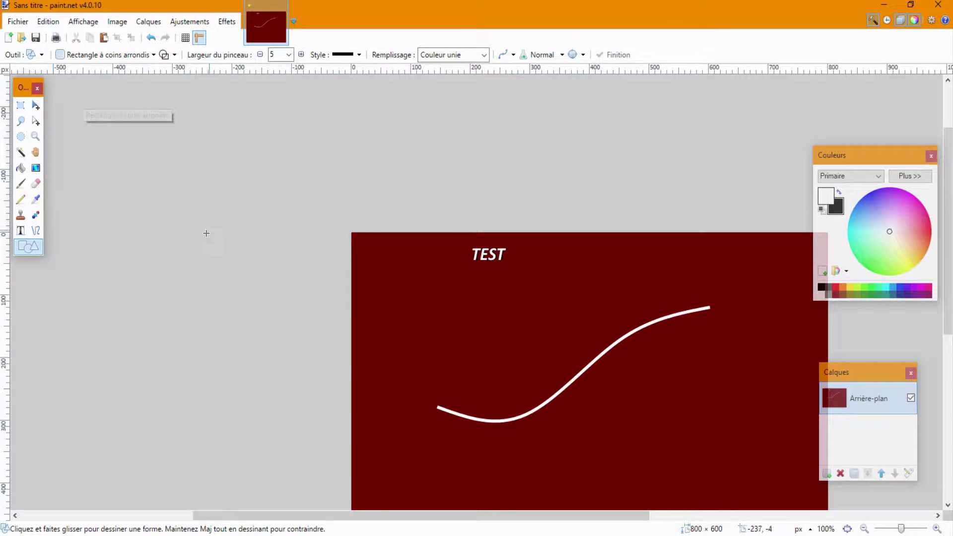
scroll(447, 249, down, 5)
scroll(563, 226, up, 5)
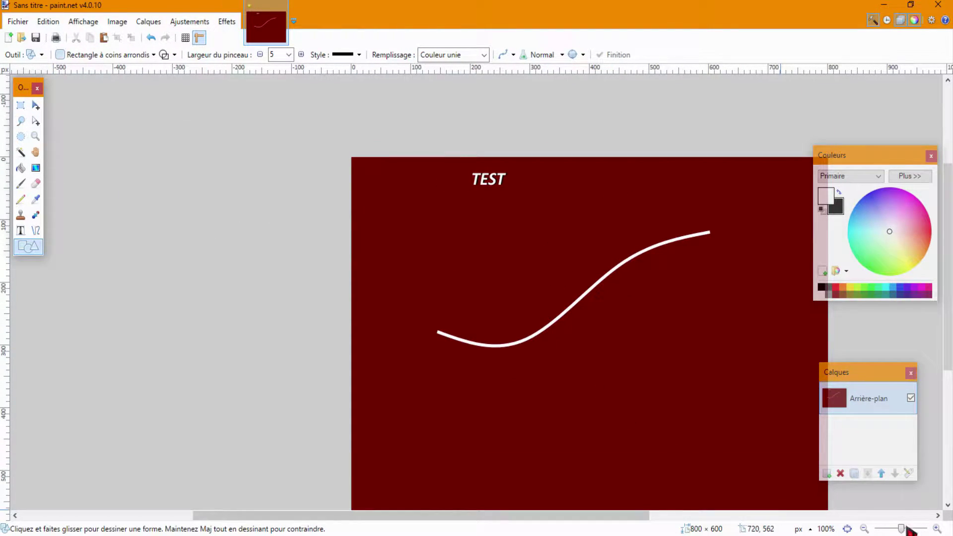
drag(905, 530, 900, 530)
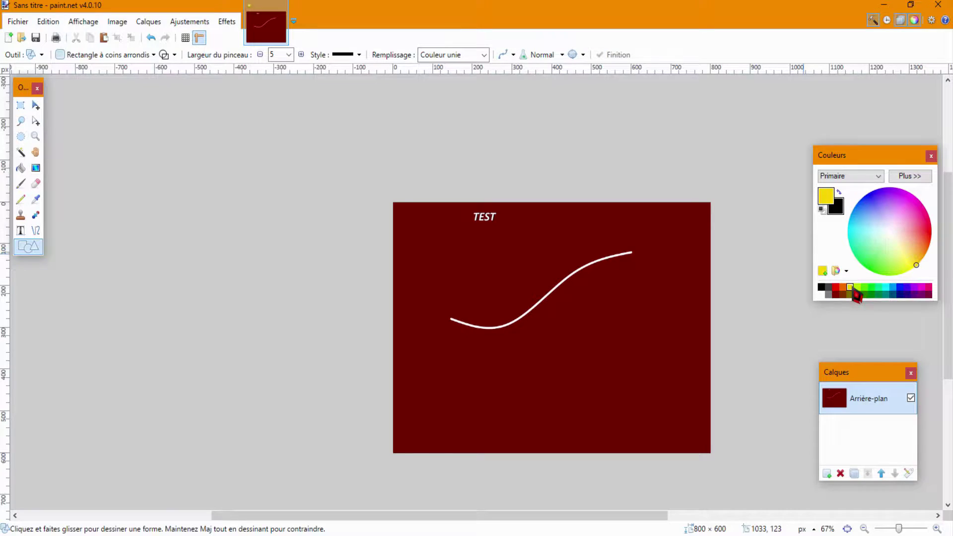
drag(388, 198, 710, 452)
drag(386, 199, 394, 204)
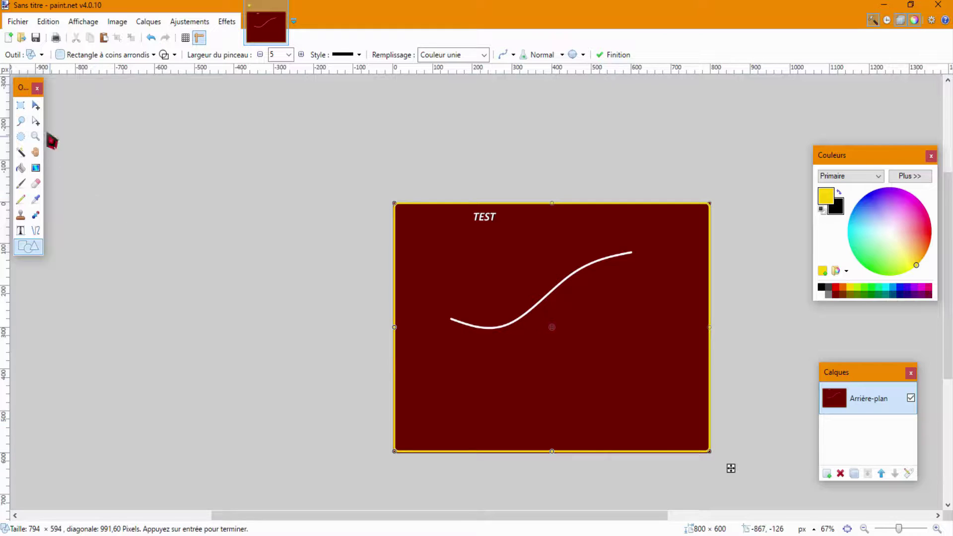
click(35, 120)
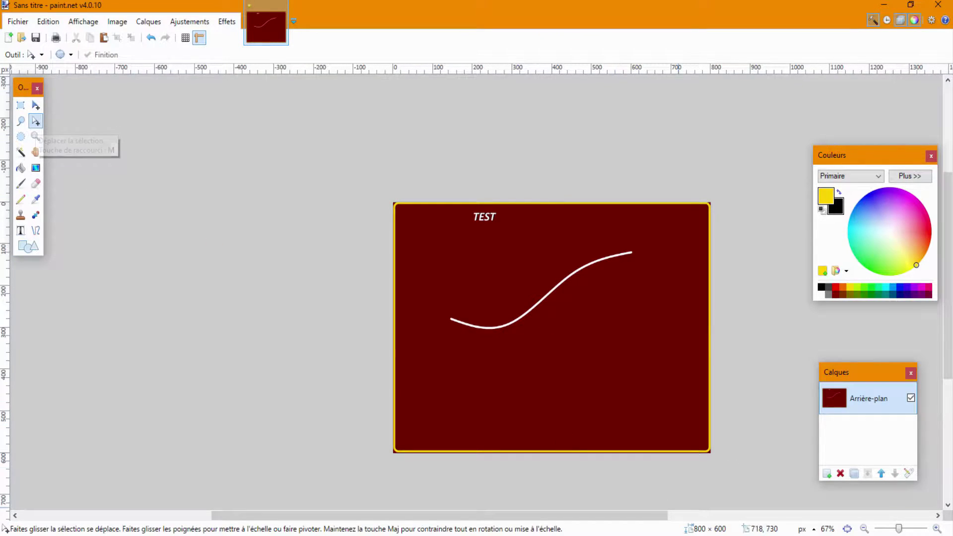
click(151, 38)
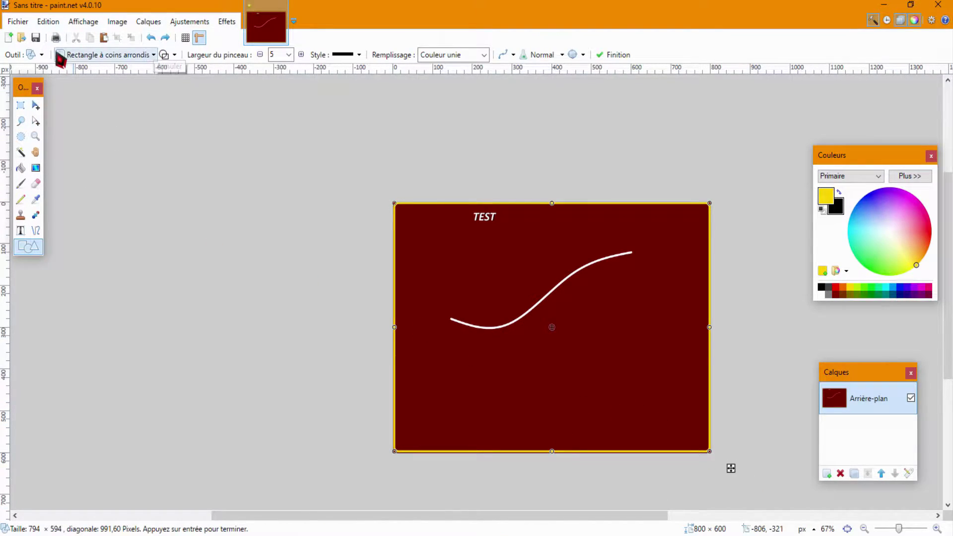
click(36, 105)
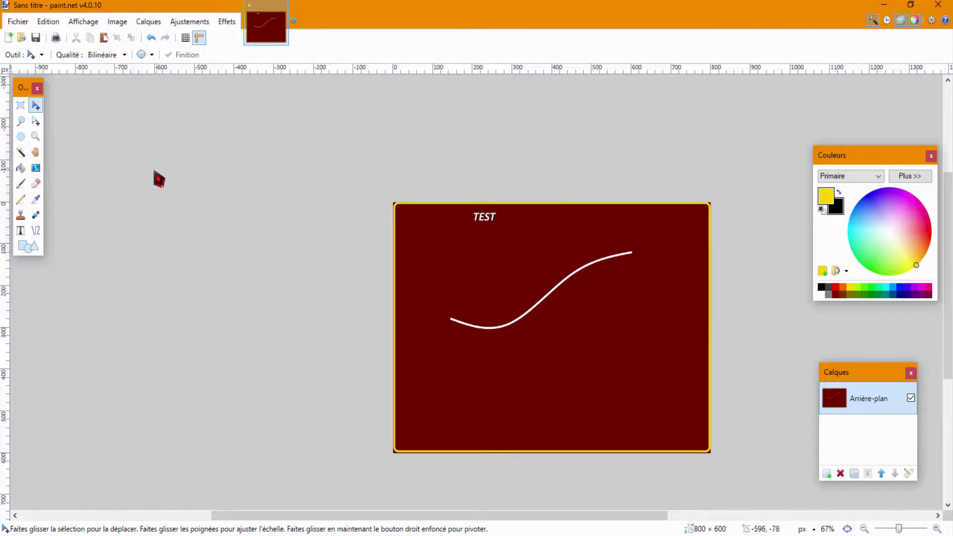
click(151, 38)
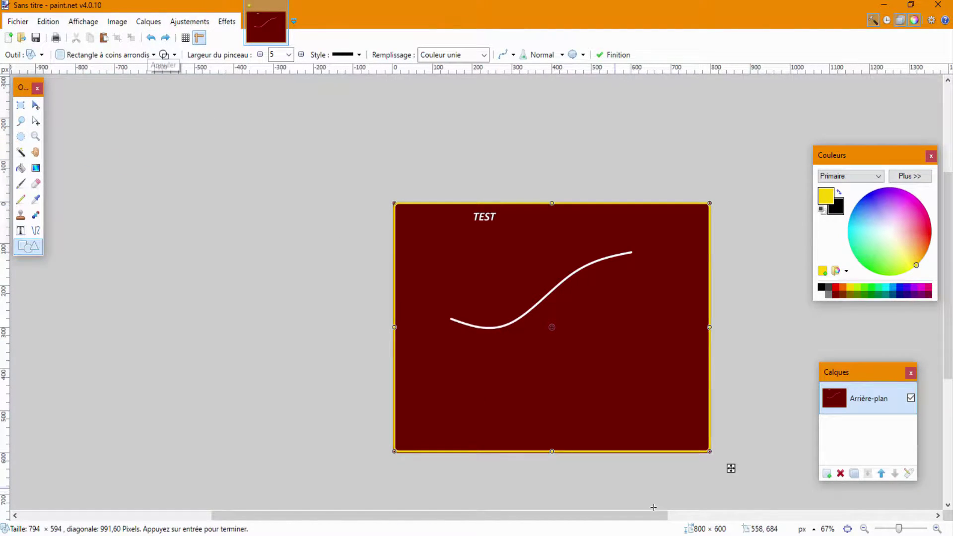
Fine-tune the corners of the rounded rectangle against the canvas edges, enlarging it to 795 × 595 px.
drag(899, 527, 910, 528)
drag(389, 519, 262, 518)
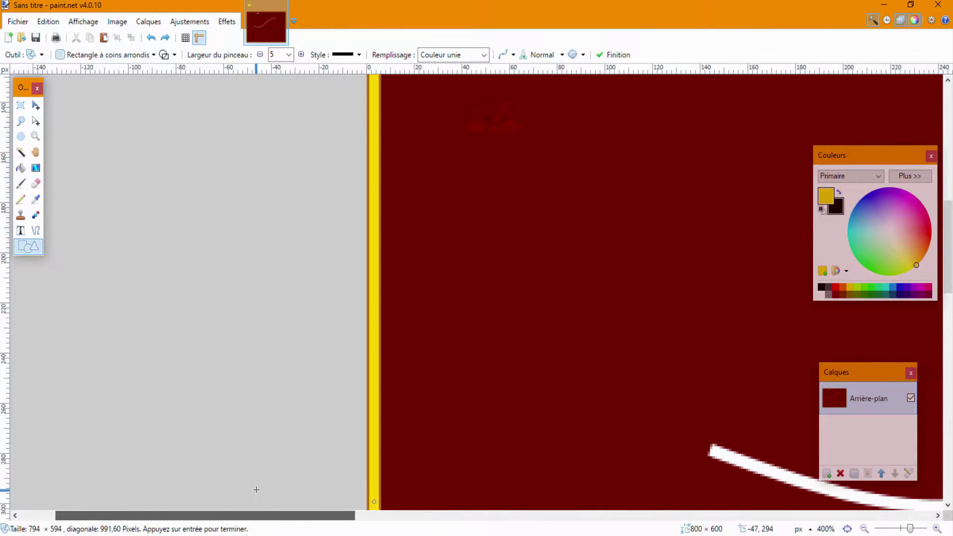
scroll(283, 396, up, 10)
mouse_move(369, 282)
mouse_down()
mouse_move(362, 279)
mouse_move(373, 283)
mouse_up()
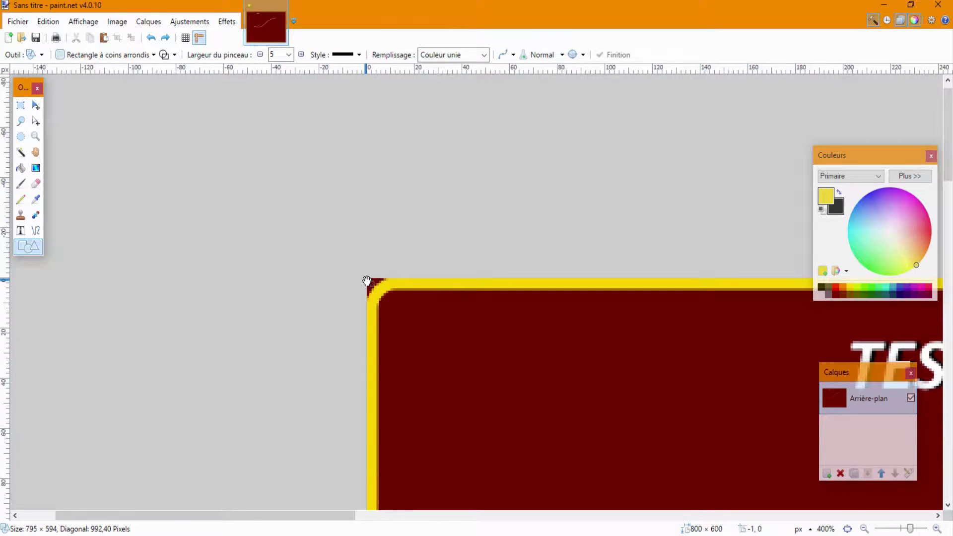
scroll(442, 405, down, 20)
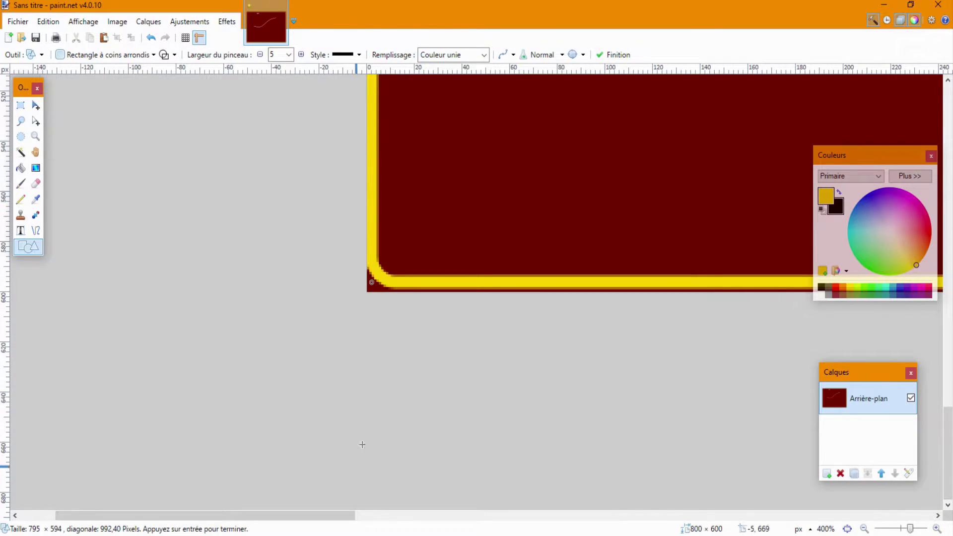
drag(334, 519, 632, 528)
drag(384, 281, 381, 284)
drag(400, 514, 636, 472)
scroll(709, 187, up, 4)
scroll(700, 208, up, 8)
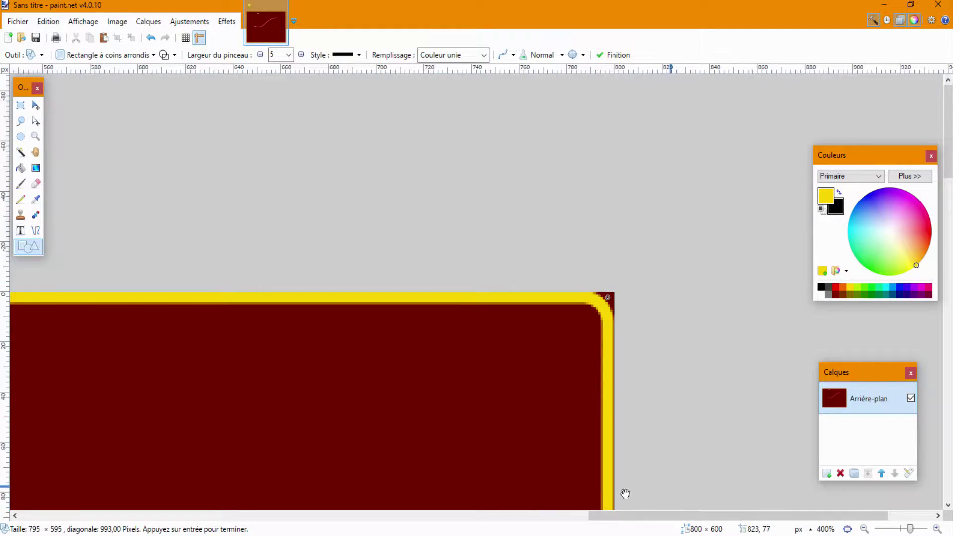
drag(623, 519, 139, 446)
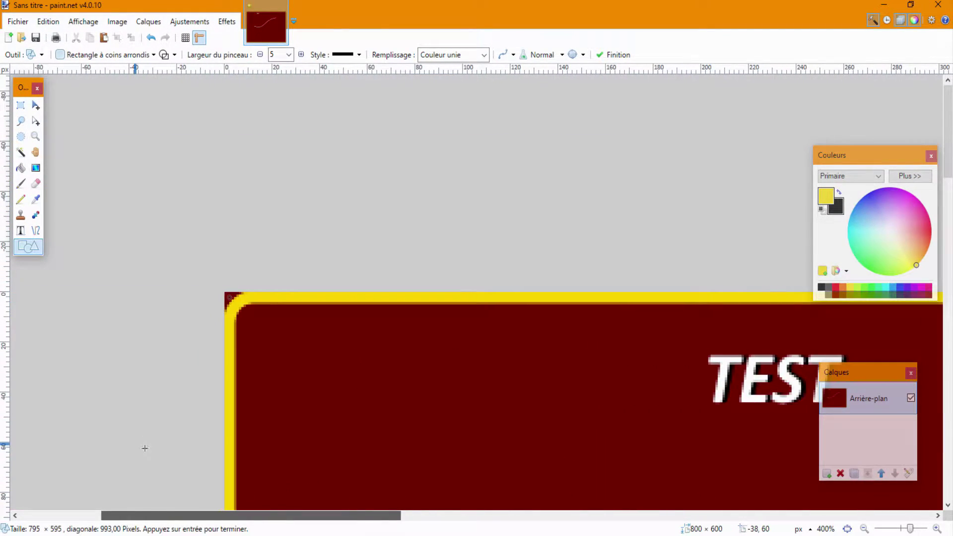
drag(911, 528, 898, 530)
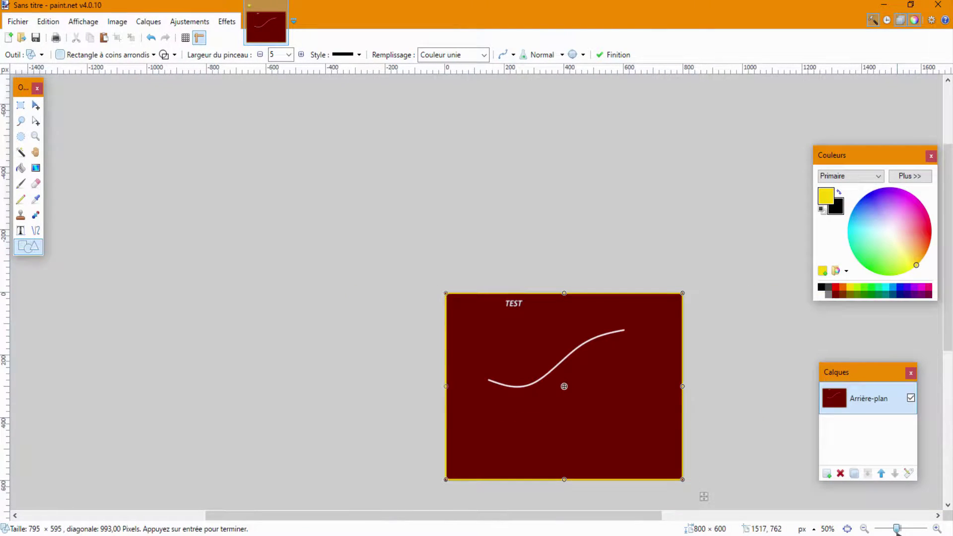
scroll(405, 335, down, 5)
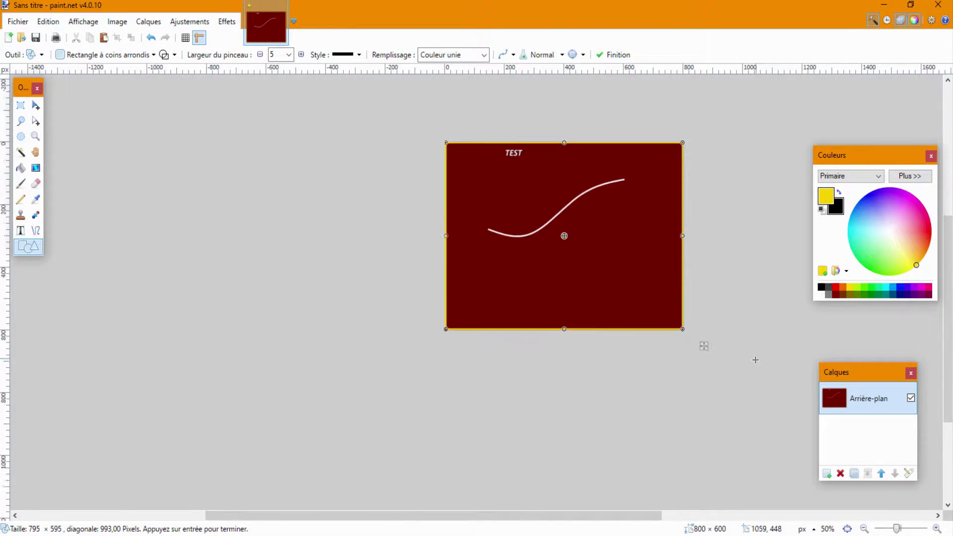
drag(896, 529, 907, 530)
scroll(397, 299, up, 5)
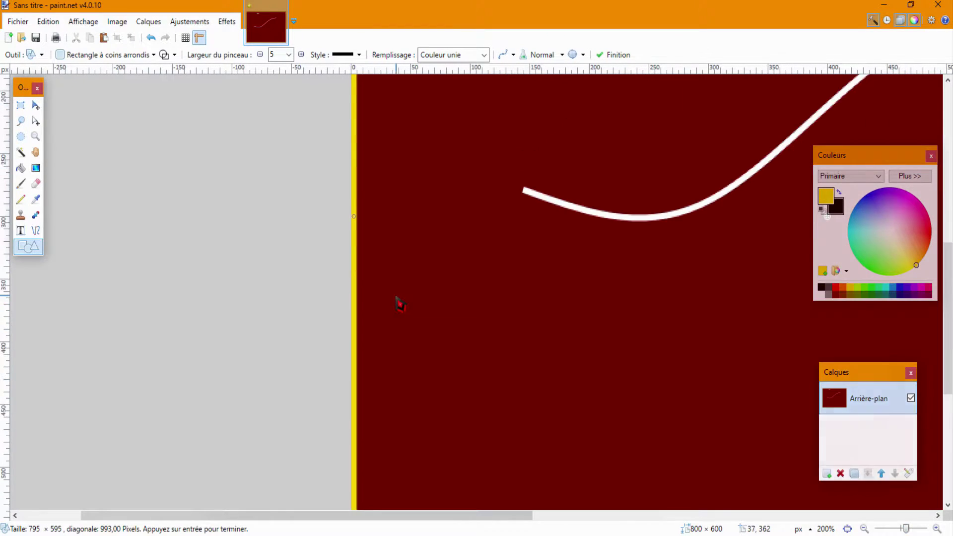
click(128, 55)
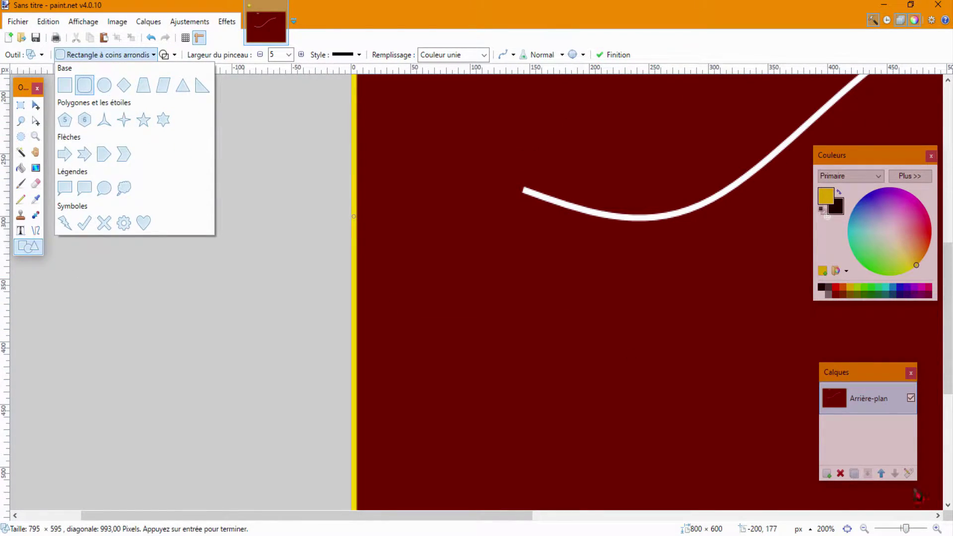
click(772, 434)
drag(906, 529, 901, 529)
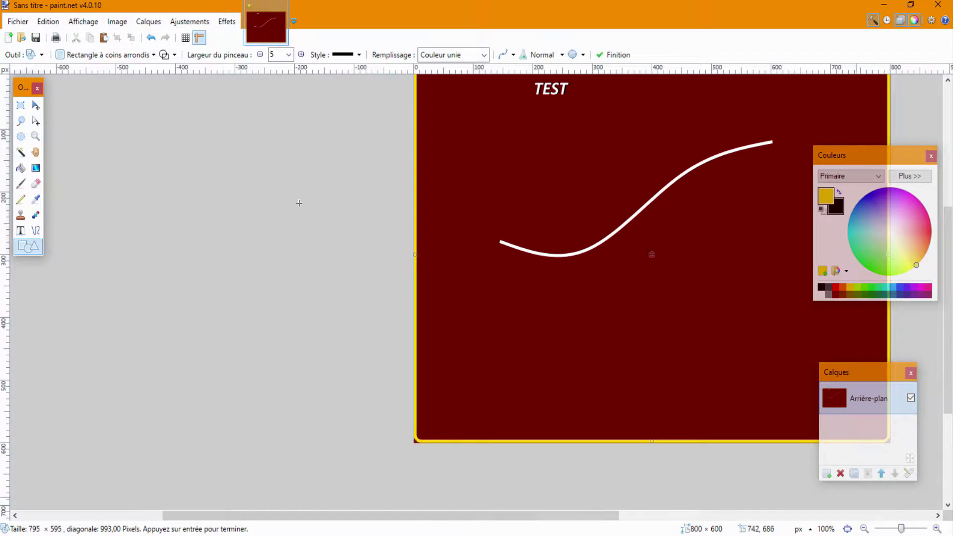
Change the rounded rectangle to an ellipse, try shifting it slightly, and return it to its original position.
click(114, 54)
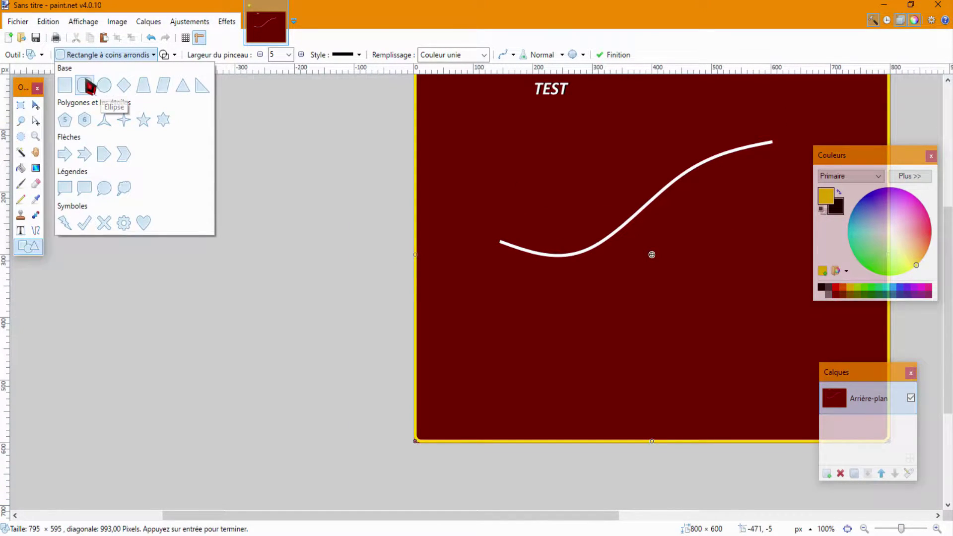
click(104, 86)
mouse_move(593, 264)
mouse_down()
mouse_move(606, 345)
mouse_move(563, 252)
mouse_move(602, 258)
mouse_up()
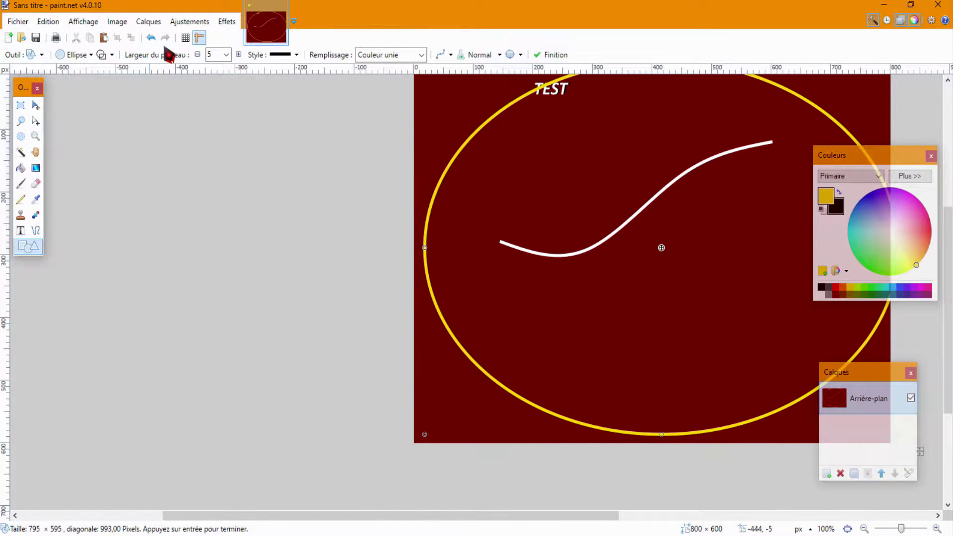
key(ctrl+z)
click(151, 38)
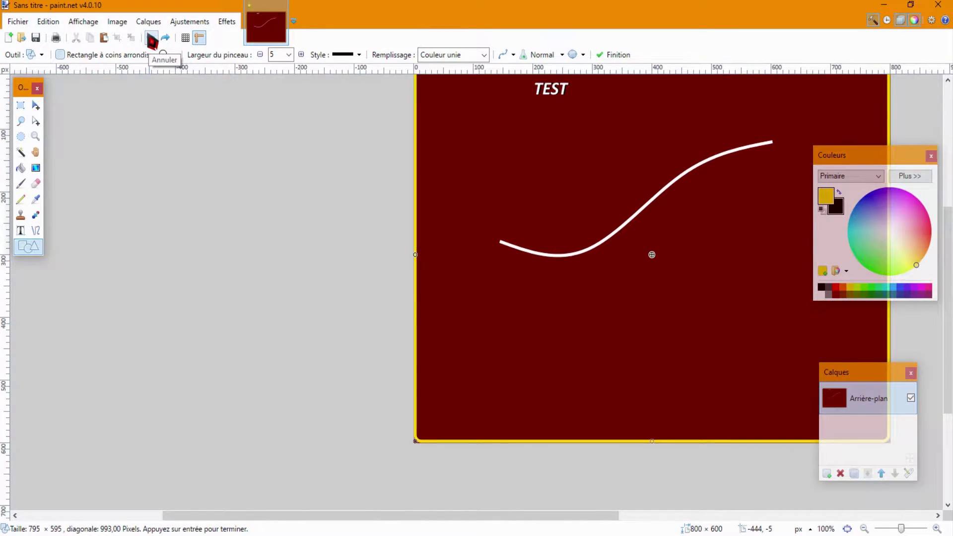
click(166, 38)
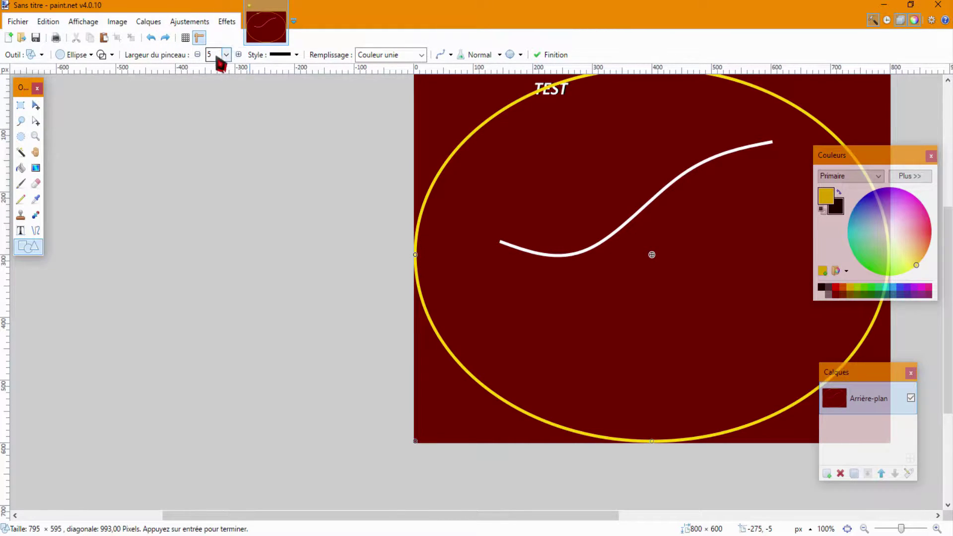
Try the filled and filled-with-outline modes on the ellipse, ending back on outline only.
click(105, 55)
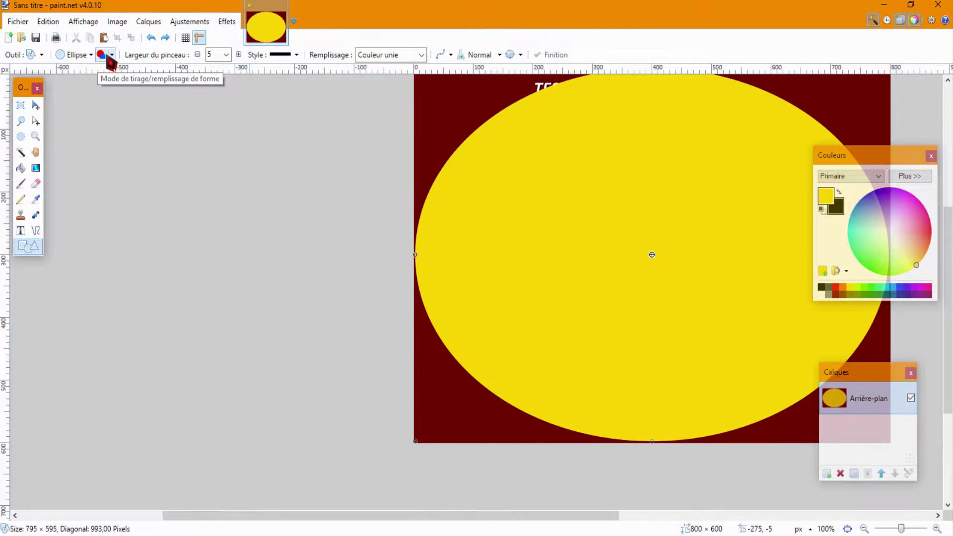
click(104, 55)
click(113, 55)
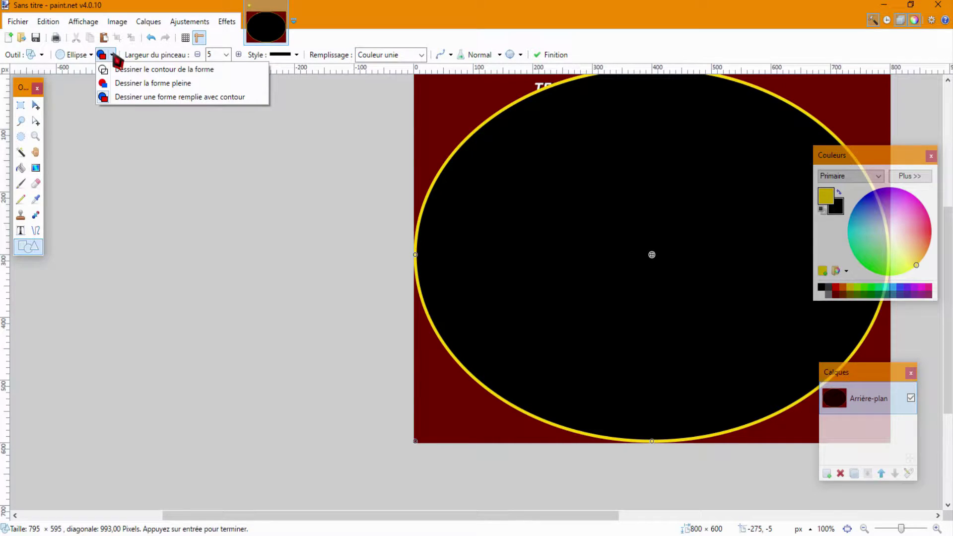
click(119, 69)
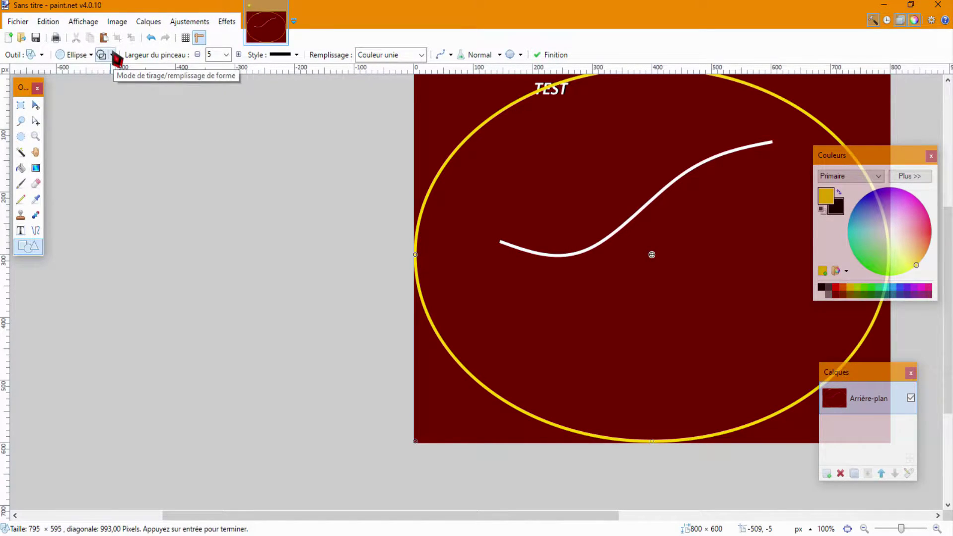
Show the ellipse as a solid filled shape, then set it to a filled shape with outline.
click(113, 55)
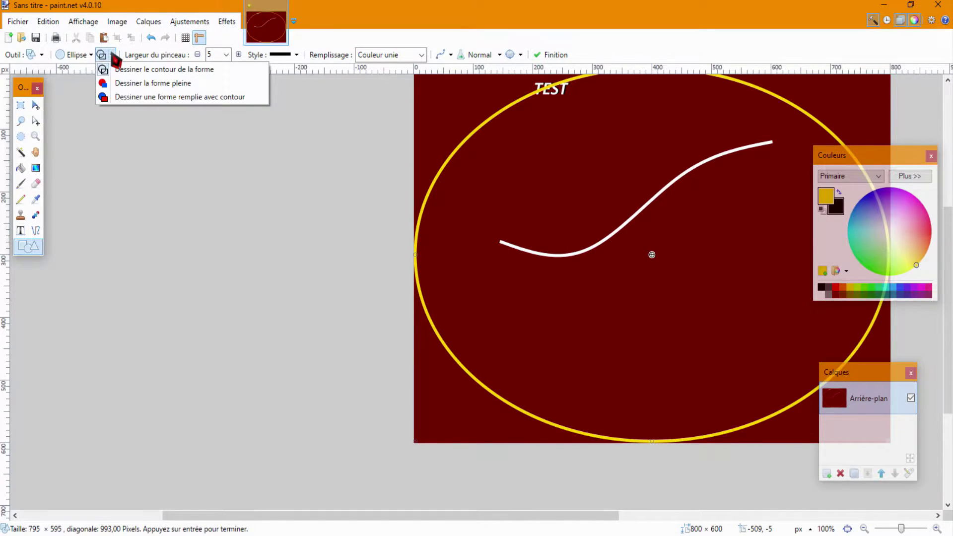
click(133, 83)
click(113, 55)
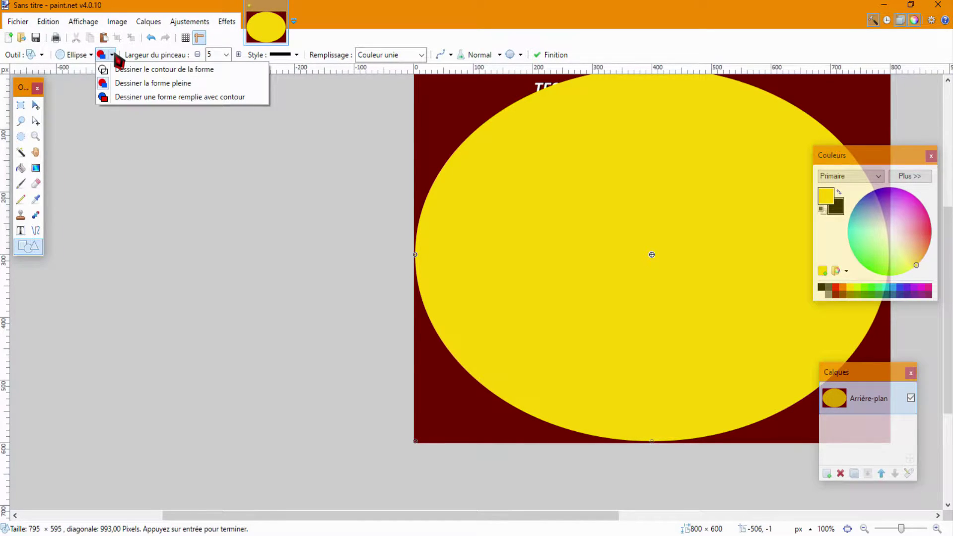
click(123, 97)
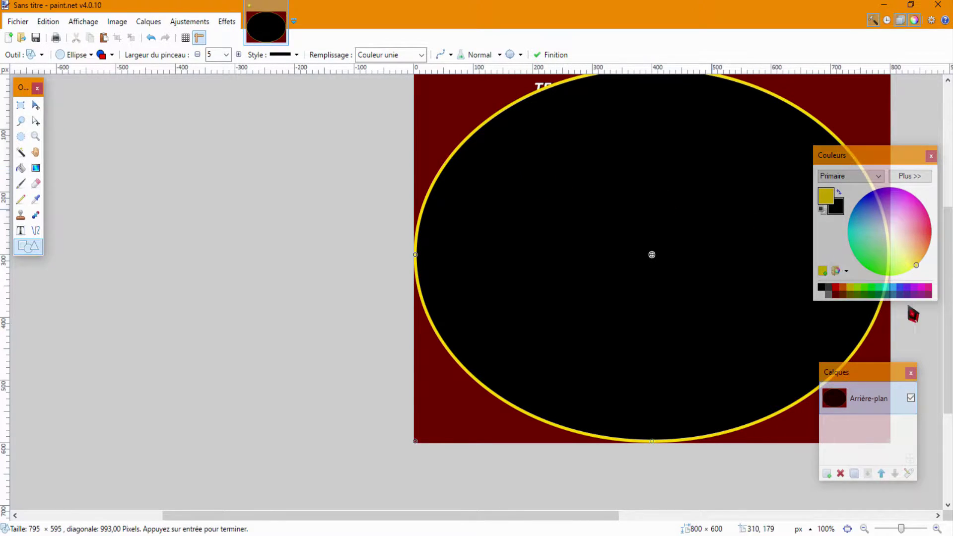
Undo the latest ellipse changes, then swap the primary and secondary colours and swap them back.
click(154, 40)
click(154, 40)
click(154, 40)
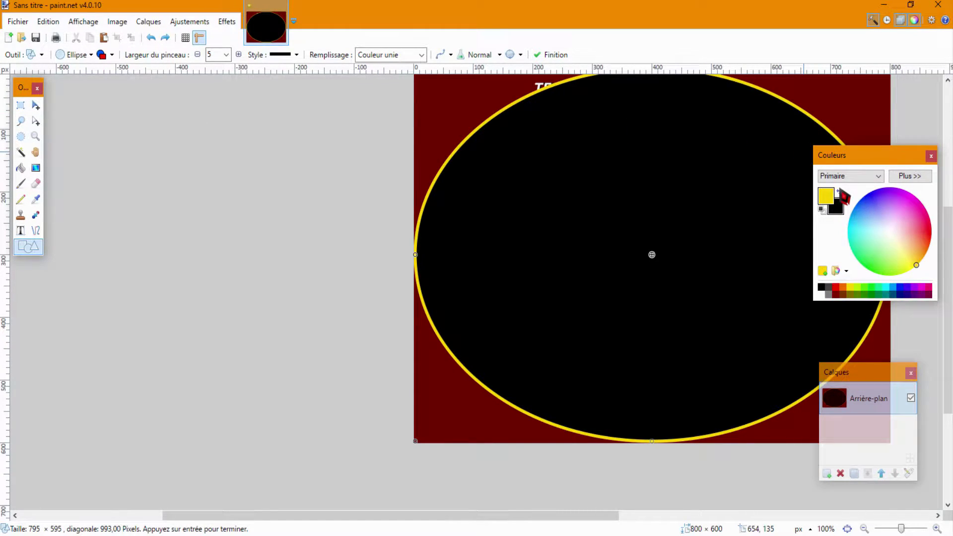
click(839, 194)
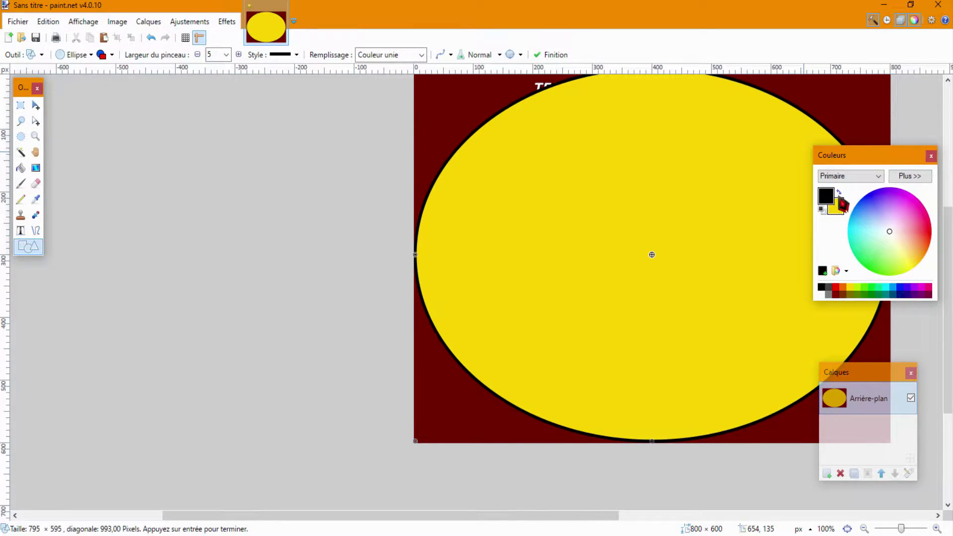
click(839, 194)
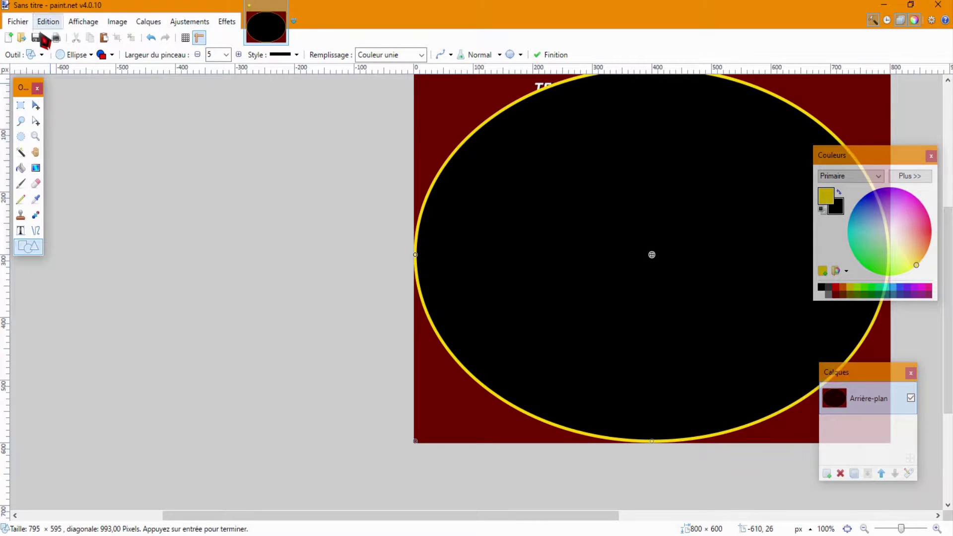
Select the whole image and shift only the selection outline about 95 px to the left with Move Selection.
click(20, 23)
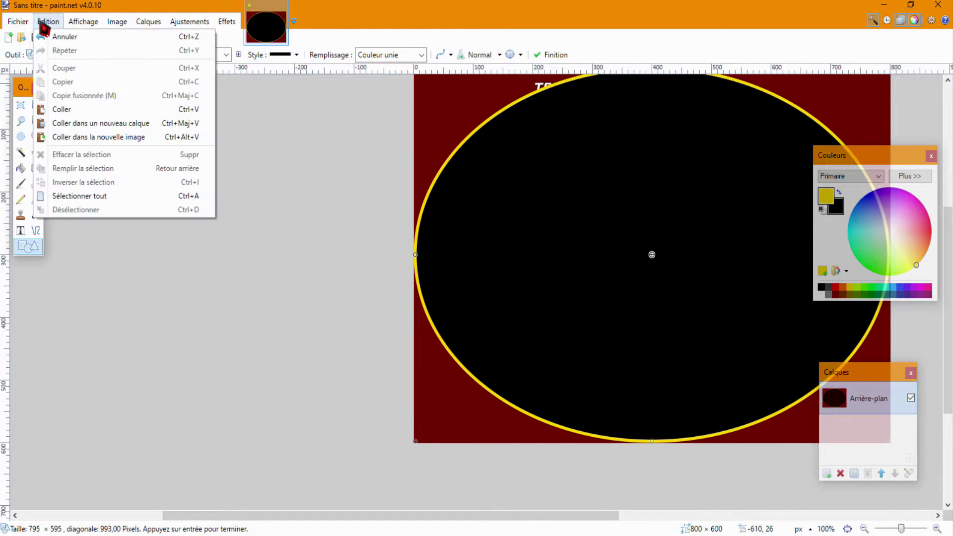
mouse_move(49, 22)
click(48, 23)
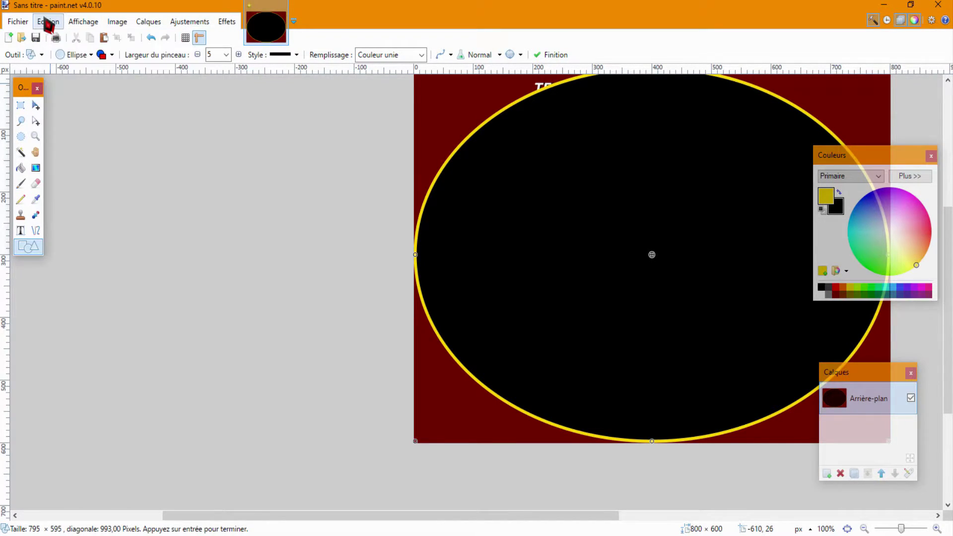
click(36, 121)
drag(442, 424, 413, 431)
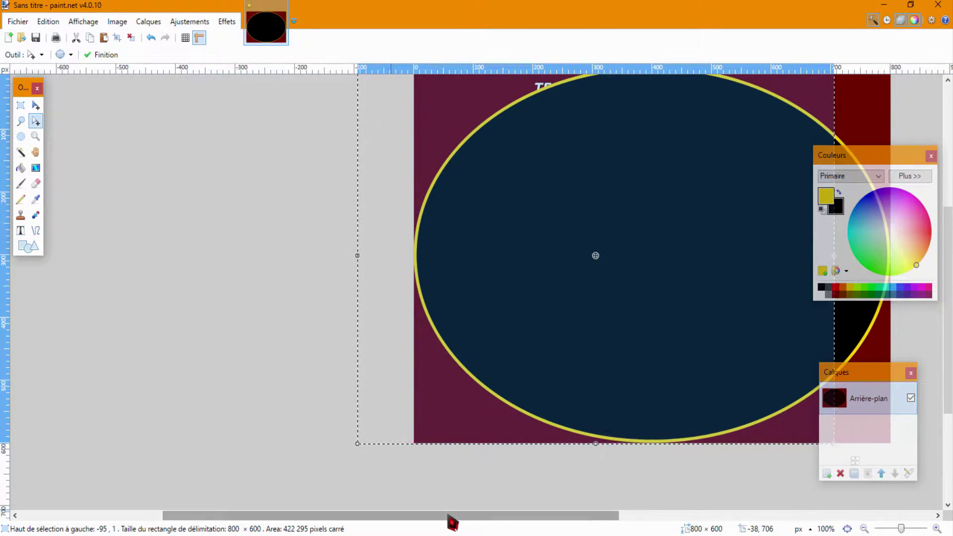
Resize the selection outline to about 366 × 292 px over the upper-right part of the ellipse.
drag(451, 515, 482, 516)
drag(302, 445, 557, 254)
scroll(598, 340, up, 3)
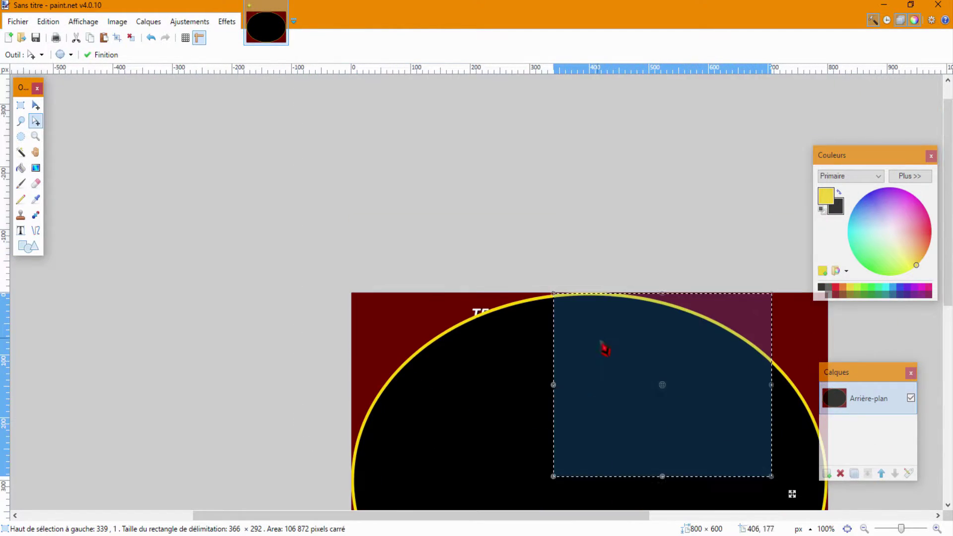
scroll(520, 305, down, 2)
Copy the selected area and paste it, moving the pasted piece to about 130, 99 px inside the ellipse.
click(40, 23)
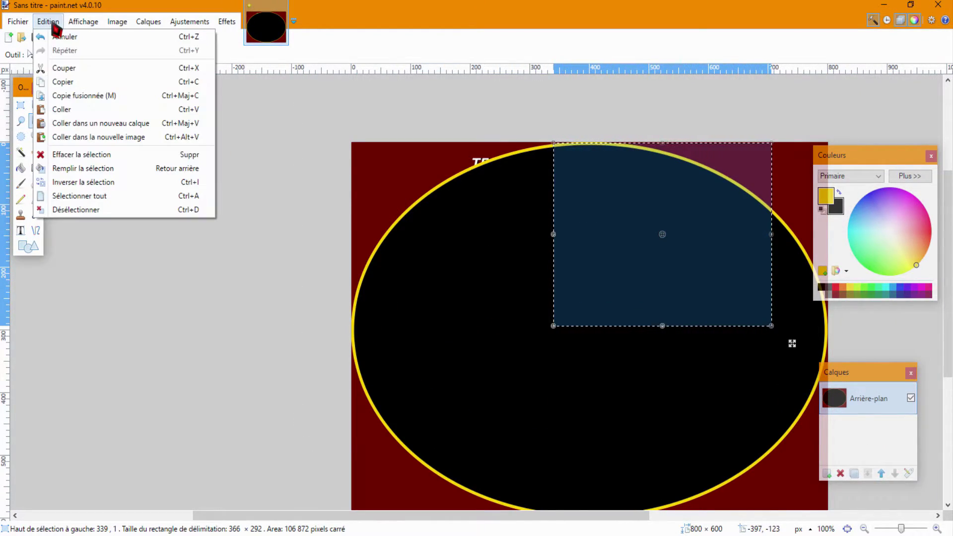
click(73, 93)
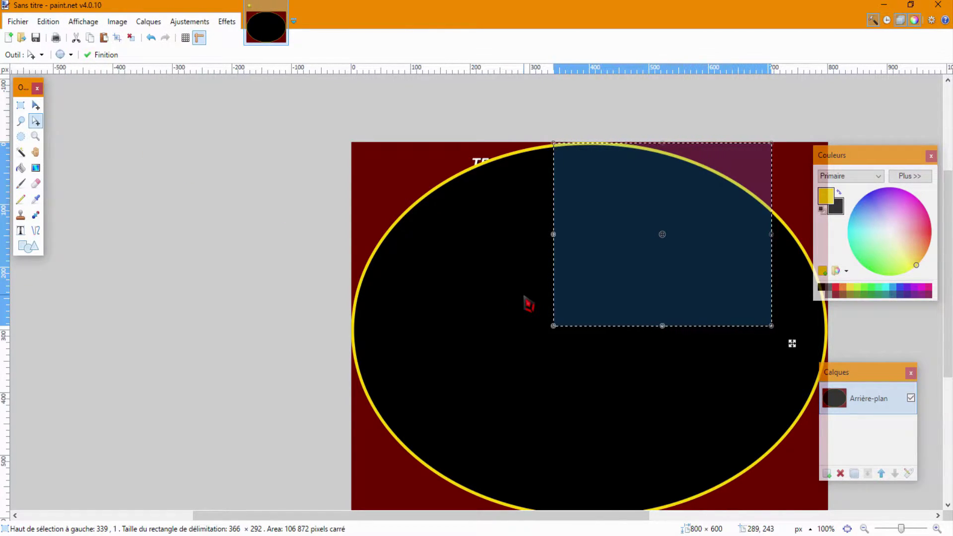
key(ctrl+v)
drag(789, 341, 668, 400)
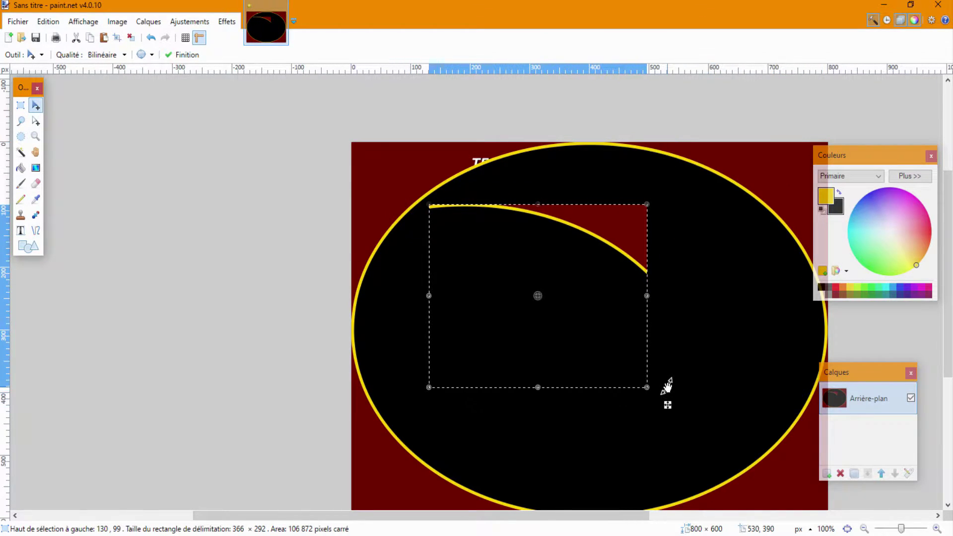
Paste more copies of the piece, rotating one near the ellipse's centre and moving another over the image's upper-left corner.
key(ctrl+z)
drag(783, 347, 741, 219)
drag(673, 259, 595, 431)
key(ctrl+z)
key(ctrl+z)
key(ctrl+z)
key(ctrl+z)
key(ctrl+z)
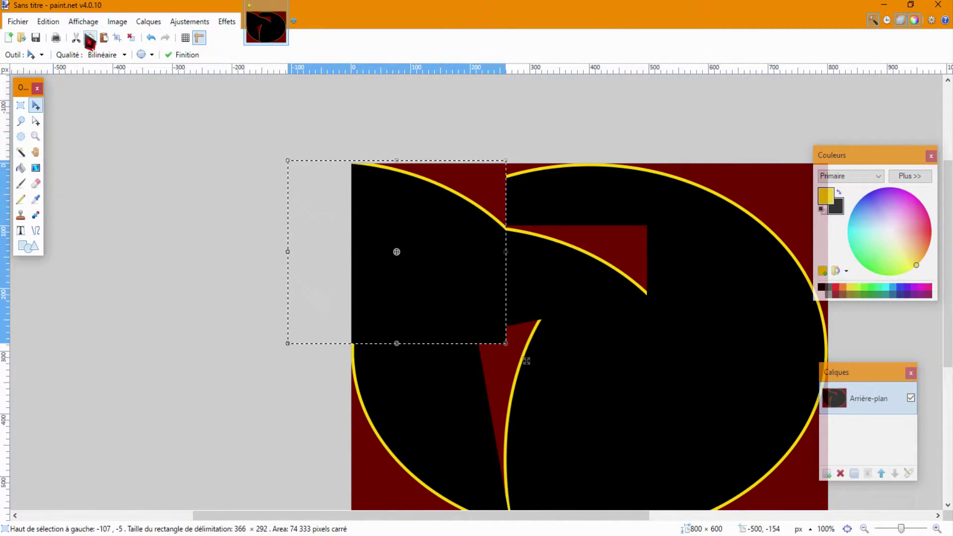
Erase the selected area at the image's upper-left corner and leave nothing selected.
click(43, 23)
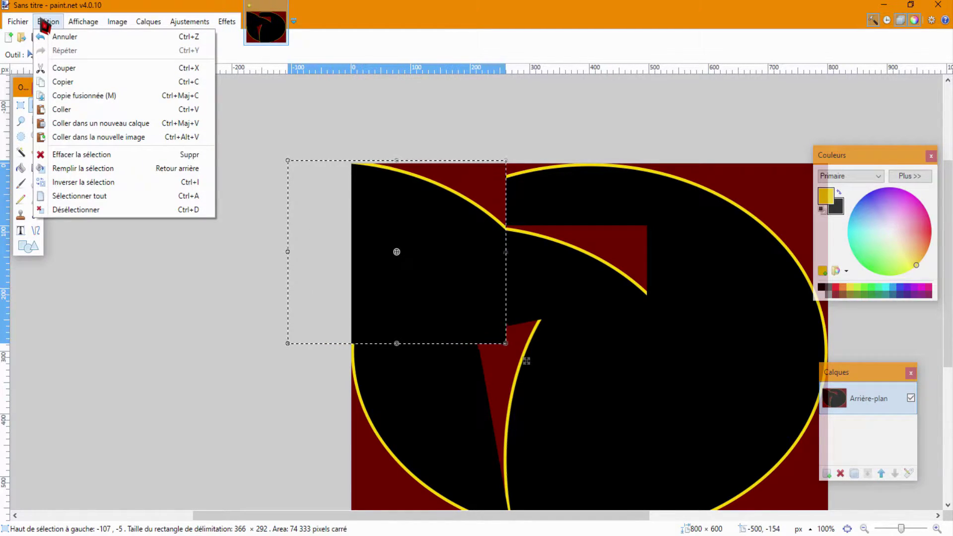
click(65, 158)
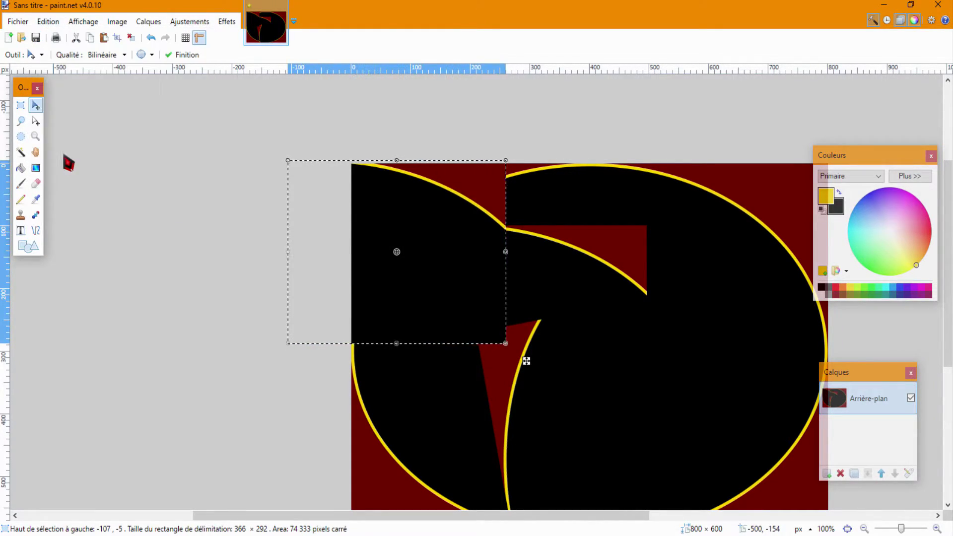
click(79, 22)
mouse_move(49, 21)
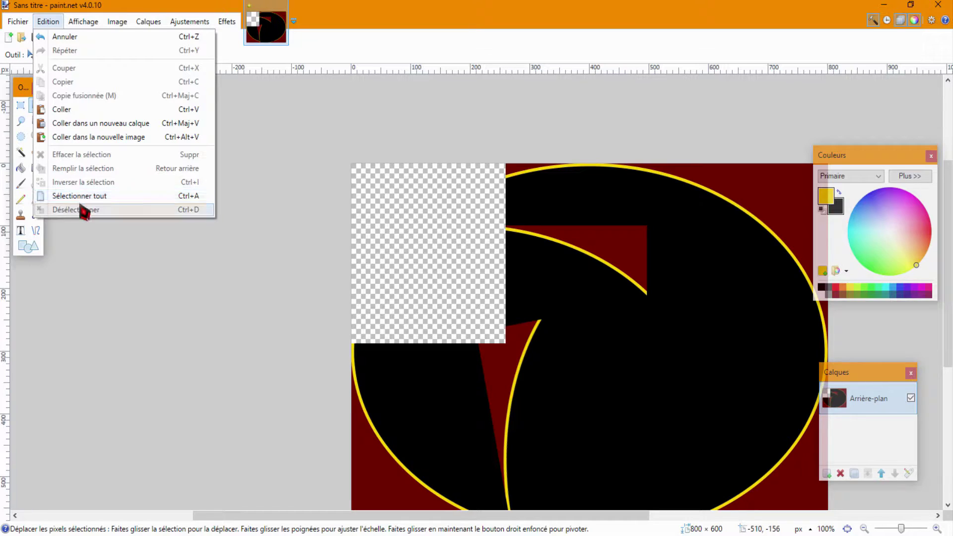
click(89, 222)
Resize the image to 1280 pixels wide and 720 pixels high.
click(92, 22)
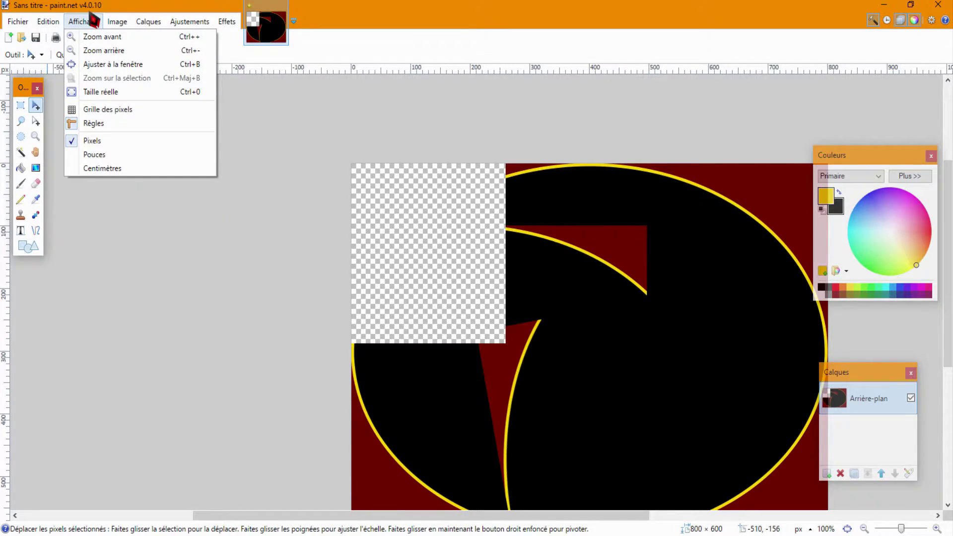
mouse_move(123, 20)
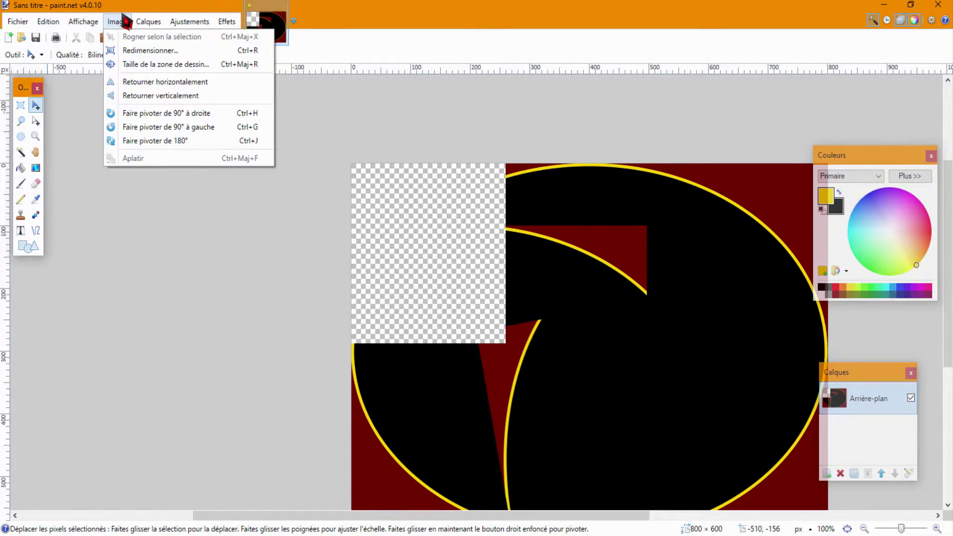
click(130, 52)
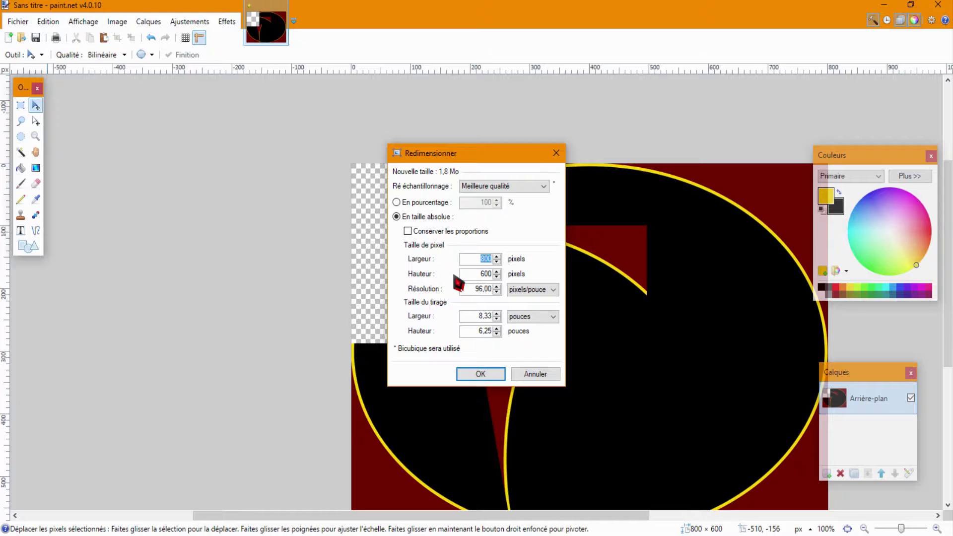
key(BackSpace)
text(12)
key(Tab)
key(BackSpace)
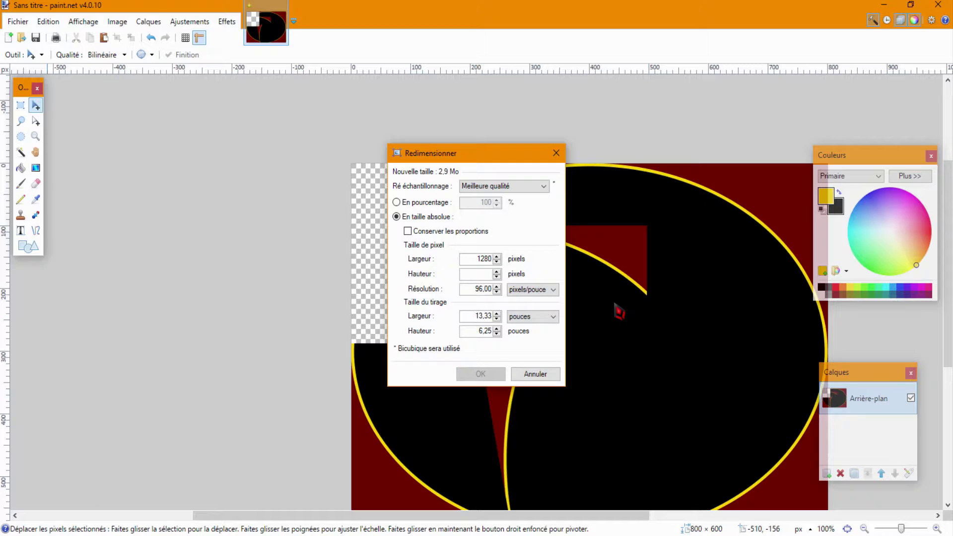
text(720)
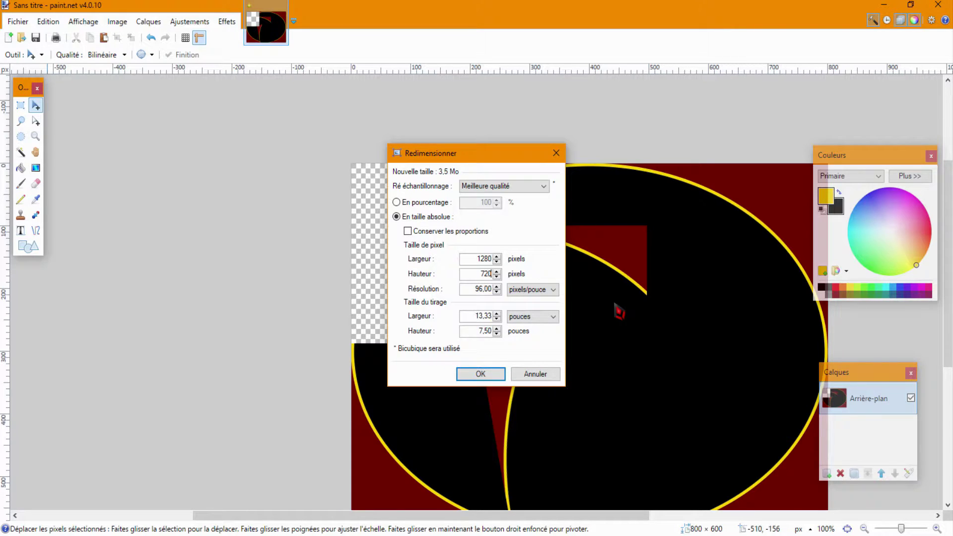
click(481, 375)
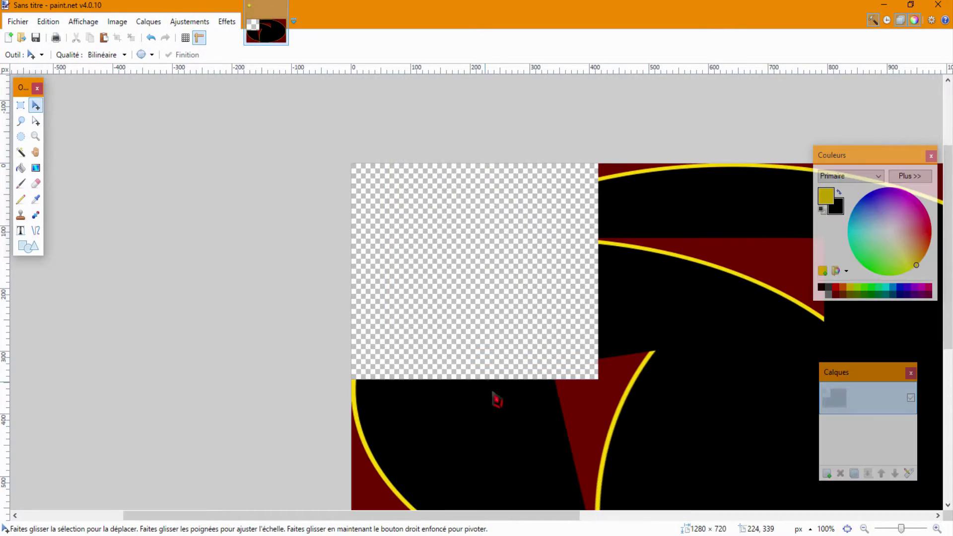
drag(899, 524, 893, 527)
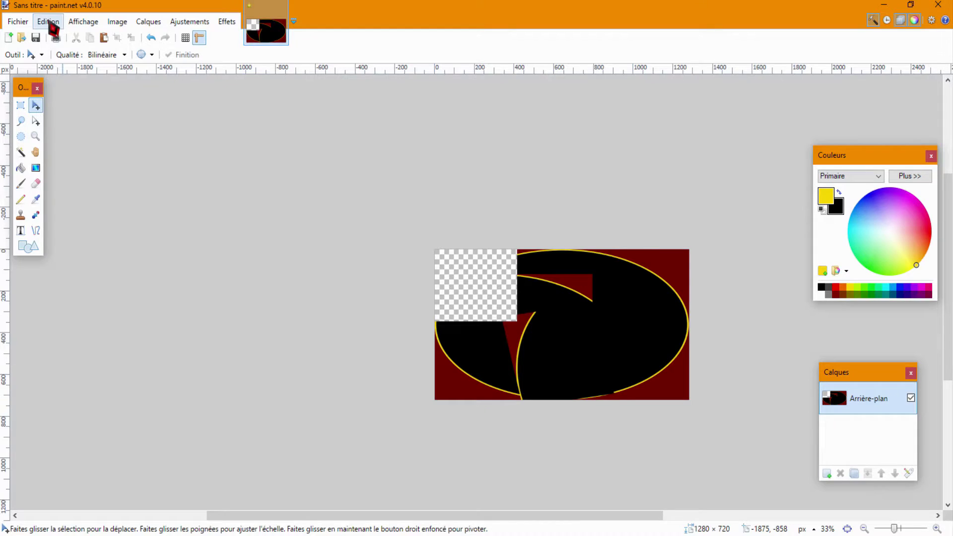
click(87, 22)
mouse_move(116, 22)
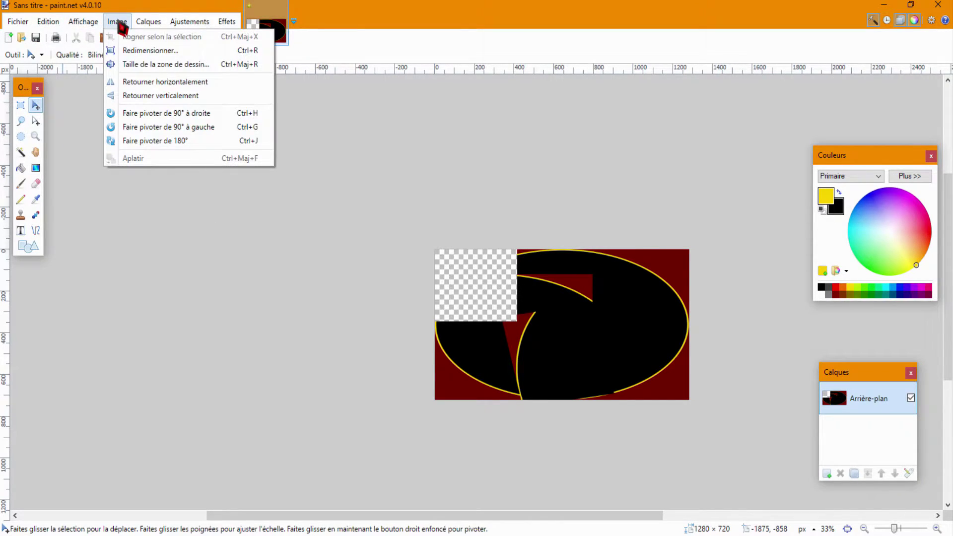
click(128, 51)
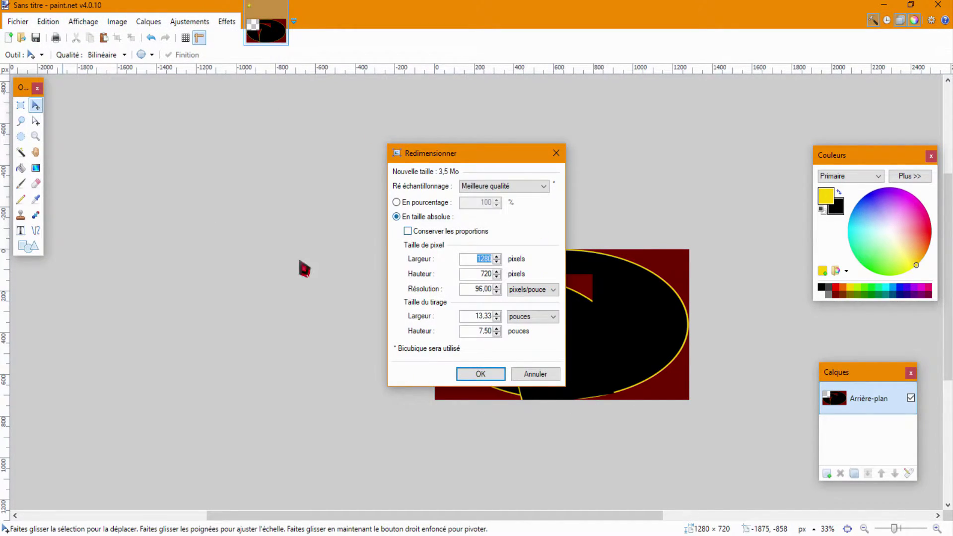
click(556, 153)
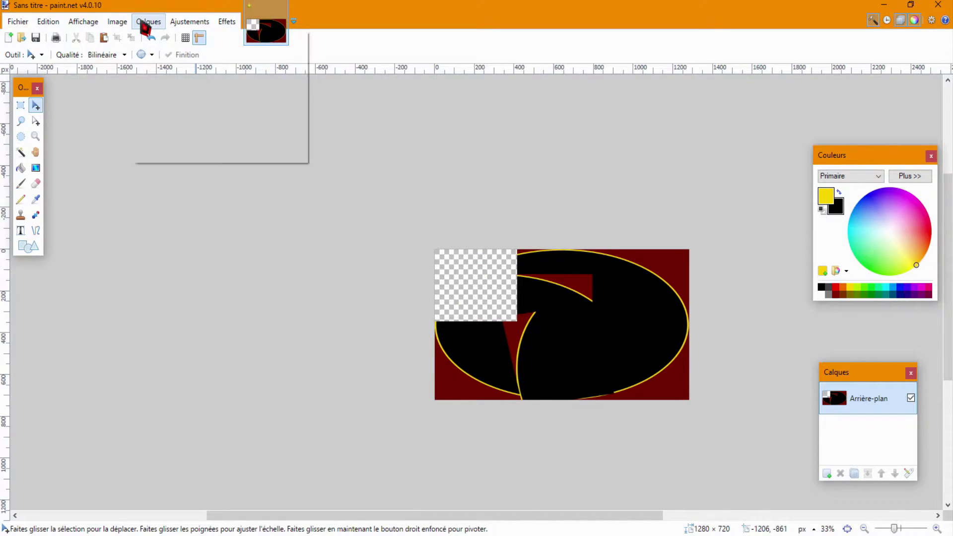
click(144, 26)
mouse_move(119, 24)
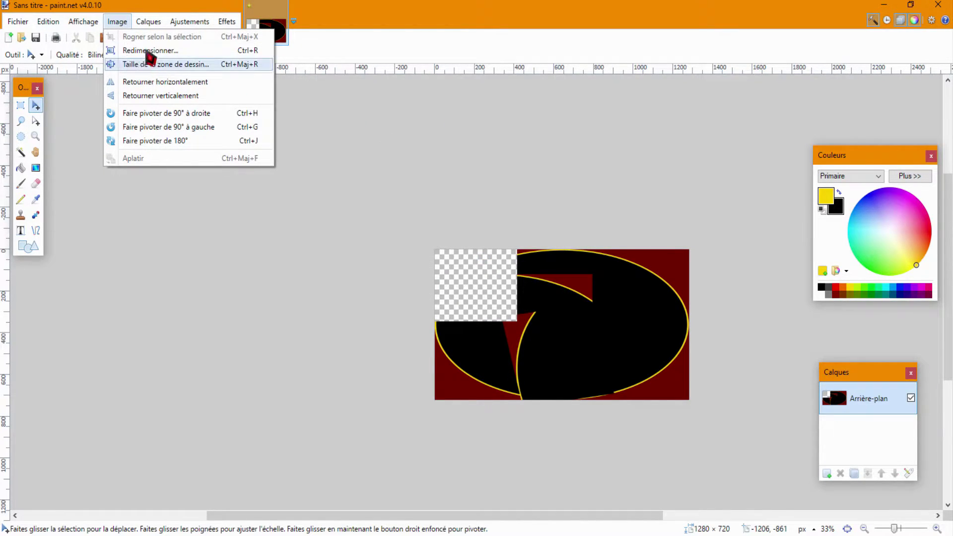
mouse_move(158, 24)
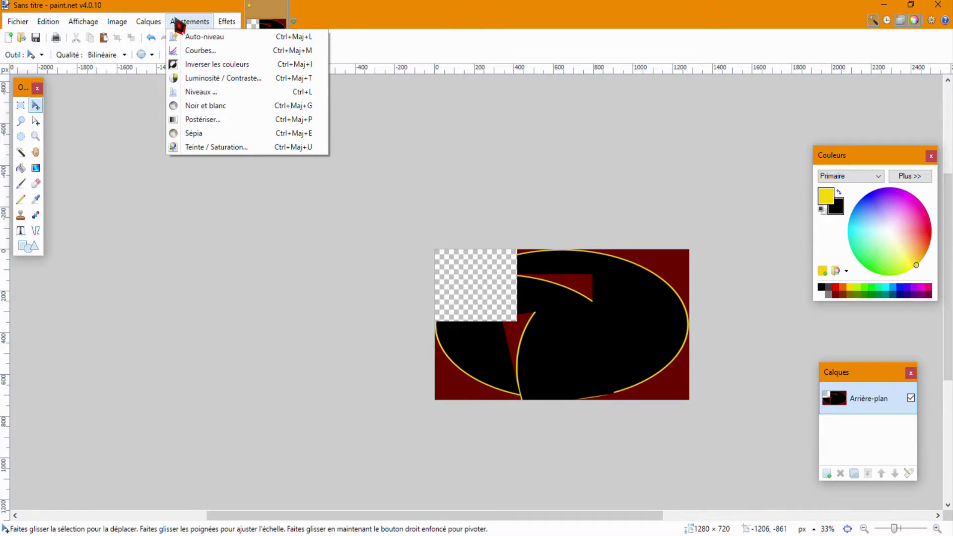
click(147, 22)
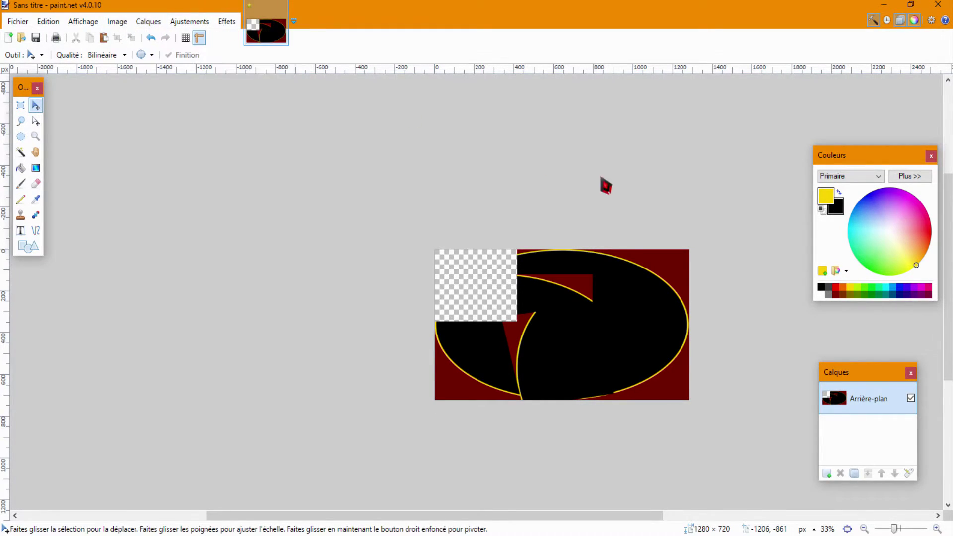
Add an empty layer above the background, and try duplicating the background layer before deleting the copy.
click(826, 474)
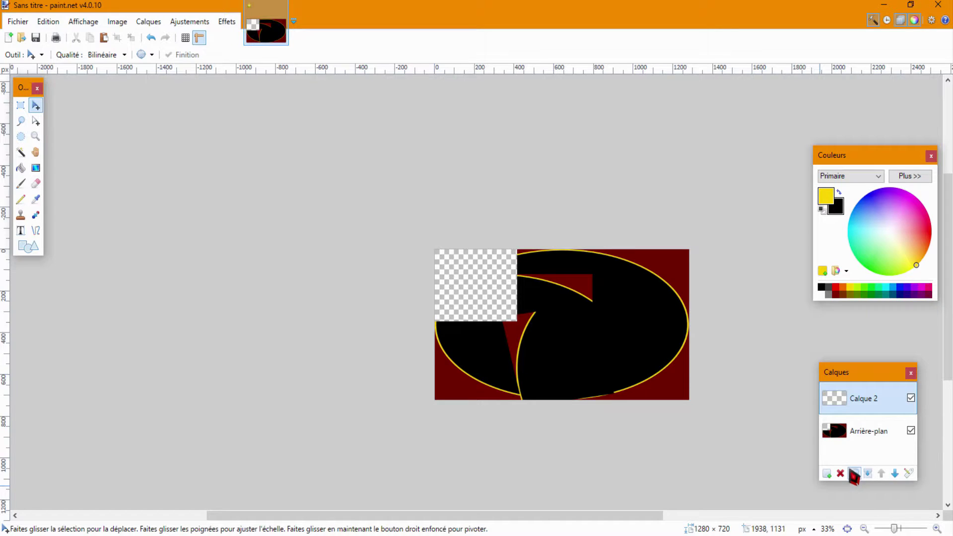
click(853, 431)
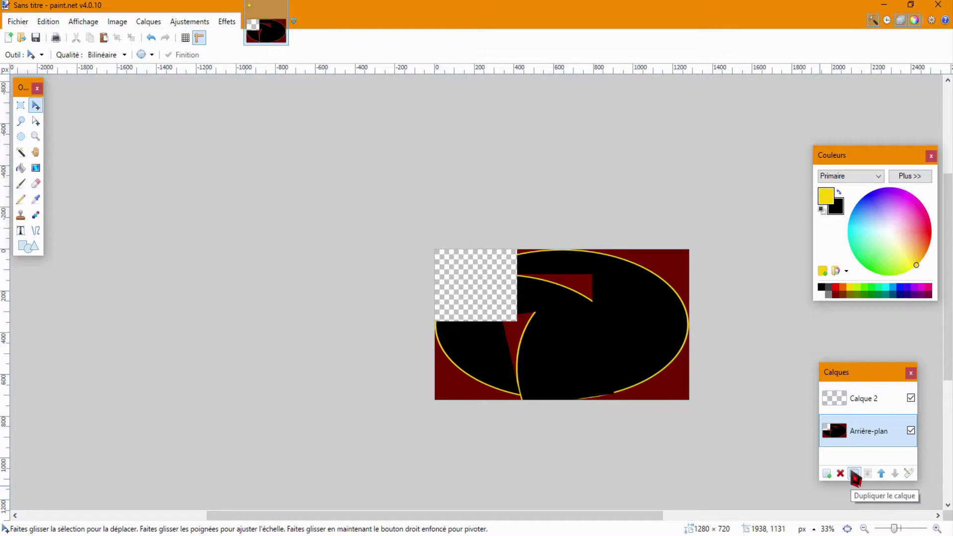
click(853, 473)
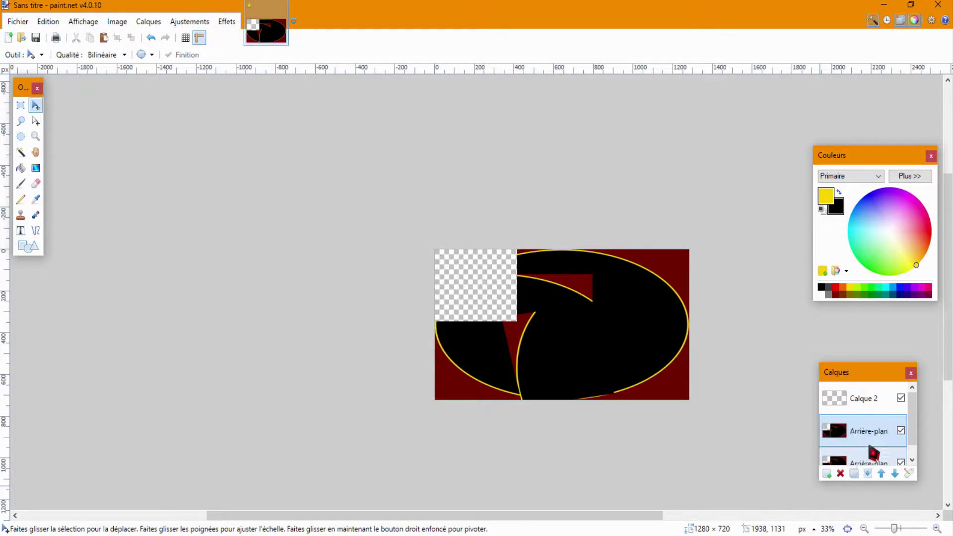
click(840, 473)
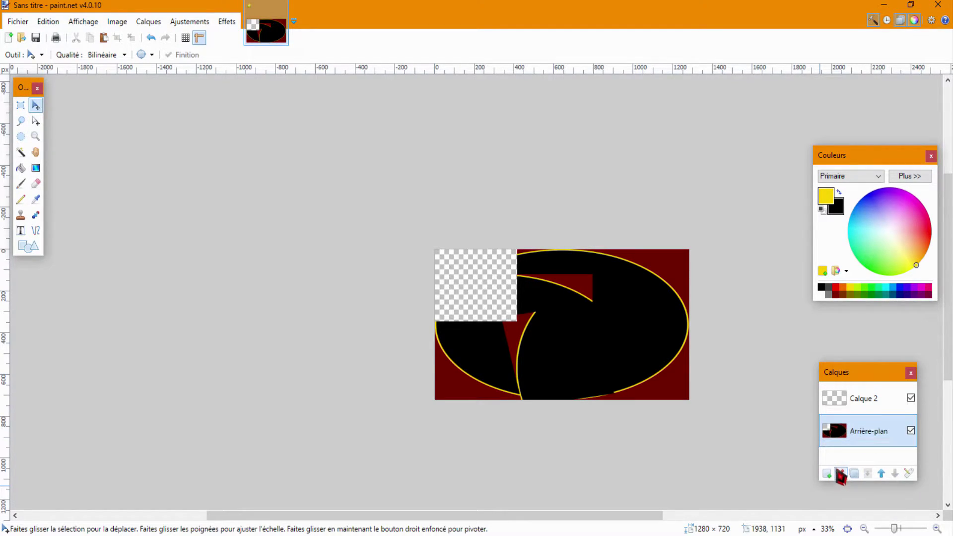
Reorder the two layers up and down, ending with the background layer above Calque 2.
click(881, 473)
click(895, 473)
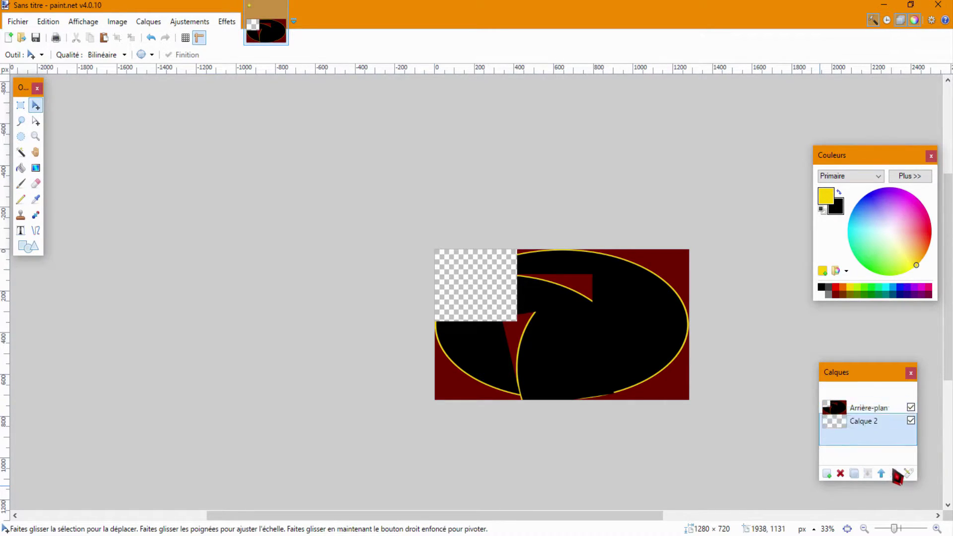
drag(856, 430, 875, 397)
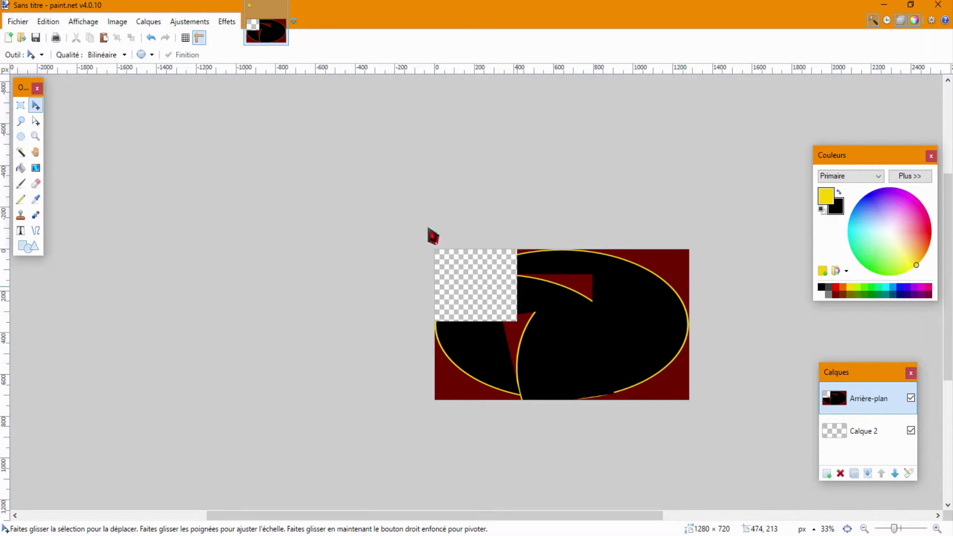
Select the whole background layer and cut its contents.
click(20, 104)
key(ctrl+a)
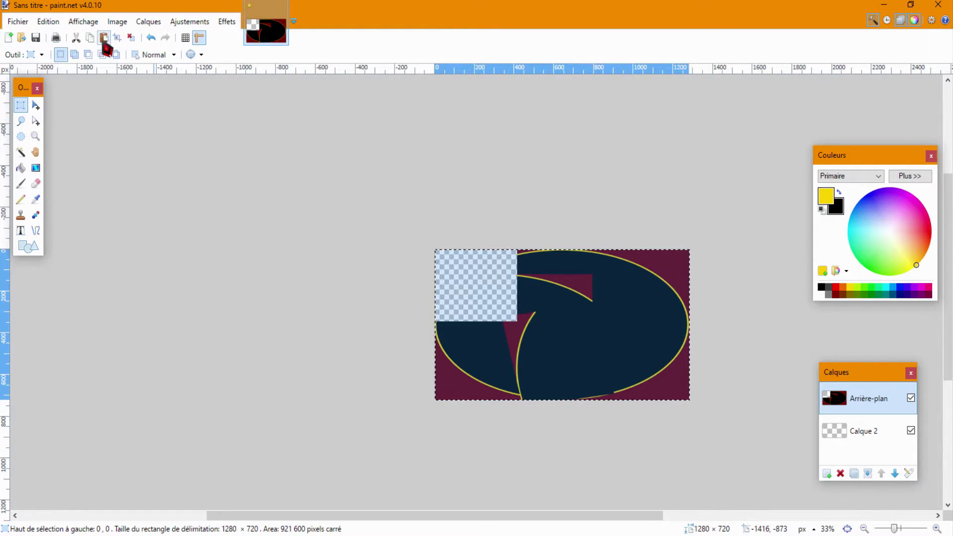
click(76, 38)
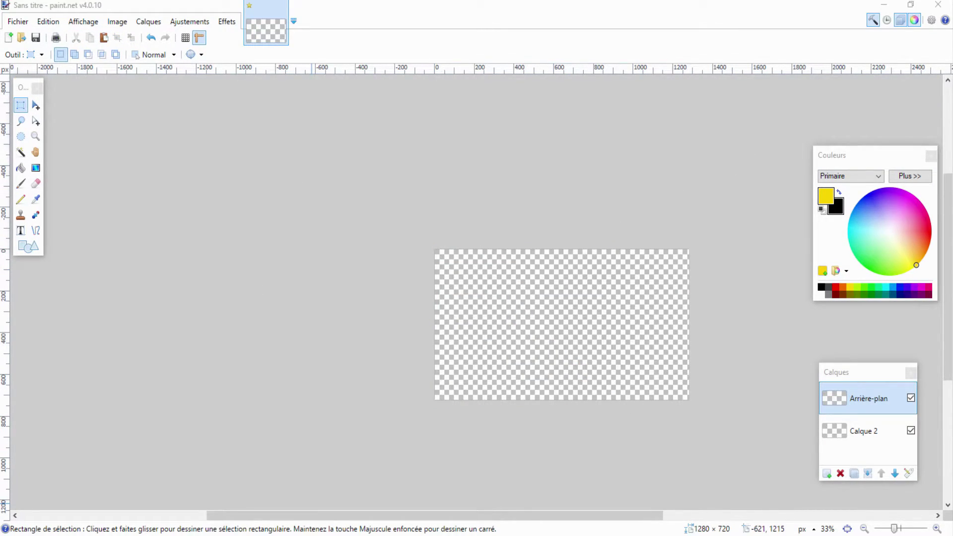
key(alt+Tab)
scroll(186, 75, up, 1)
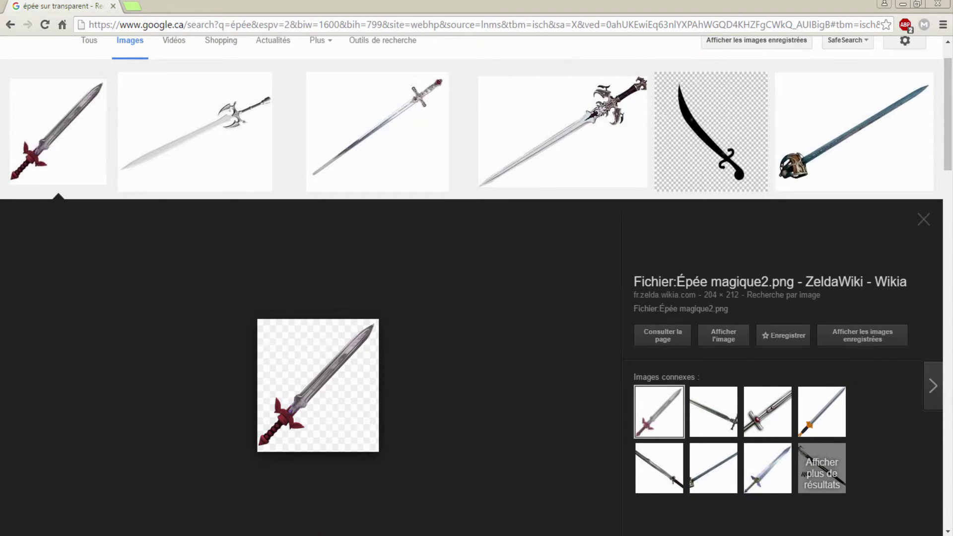
key(alt+Tab)
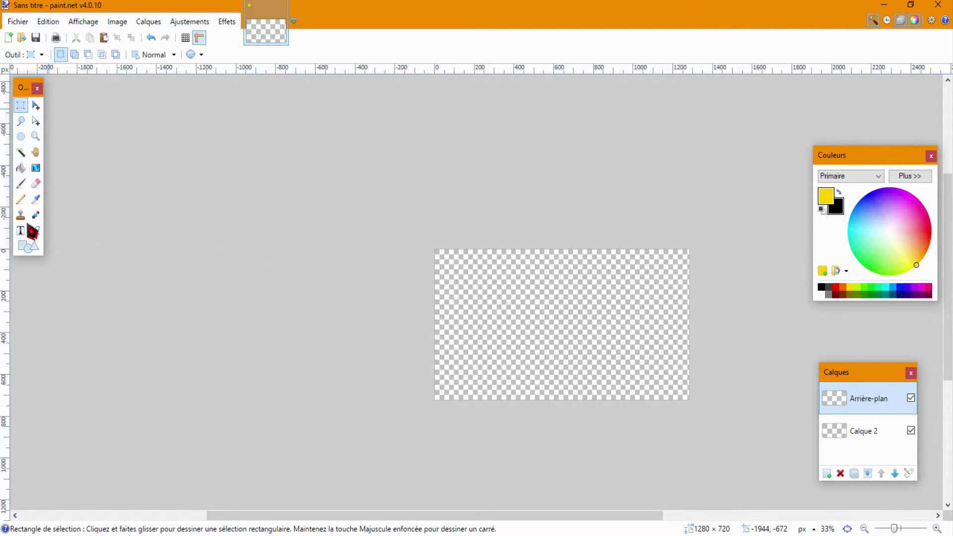
Fill the emptied background layer with the yellow primary colour using the Paint Bucket.
click(20, 168)
click(548, 327)
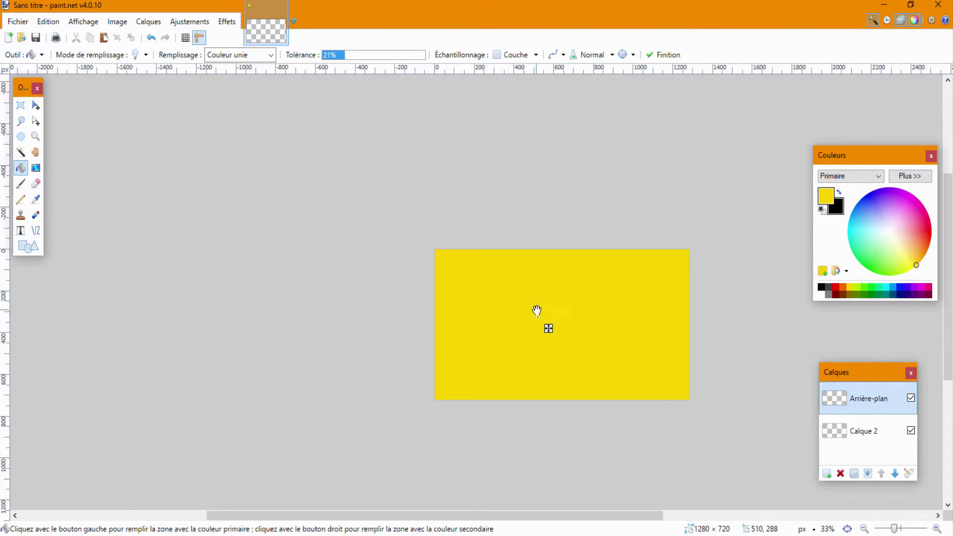
Switch to the browser and search Google Images for "texture", refining the query to "texture papier".
key(alt+Tab)
scroll(265, 297, up, 1)
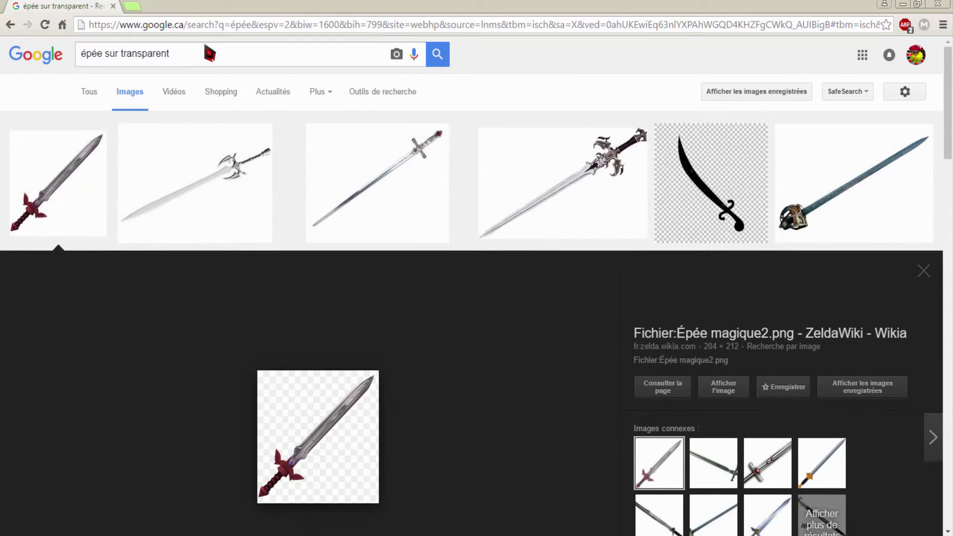
drag(169, 54, 103, 53)
key(ctrl+a)
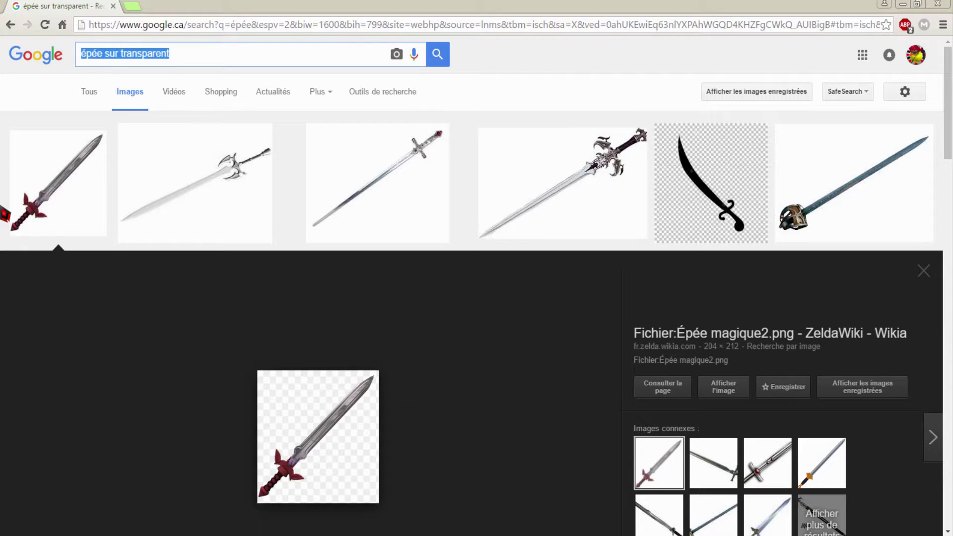
key(BackSpace)
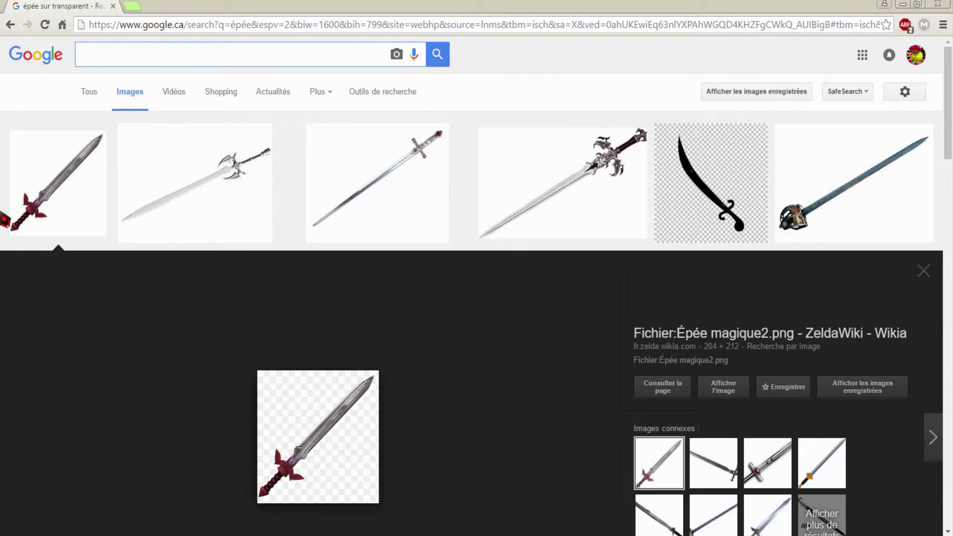
text(t)
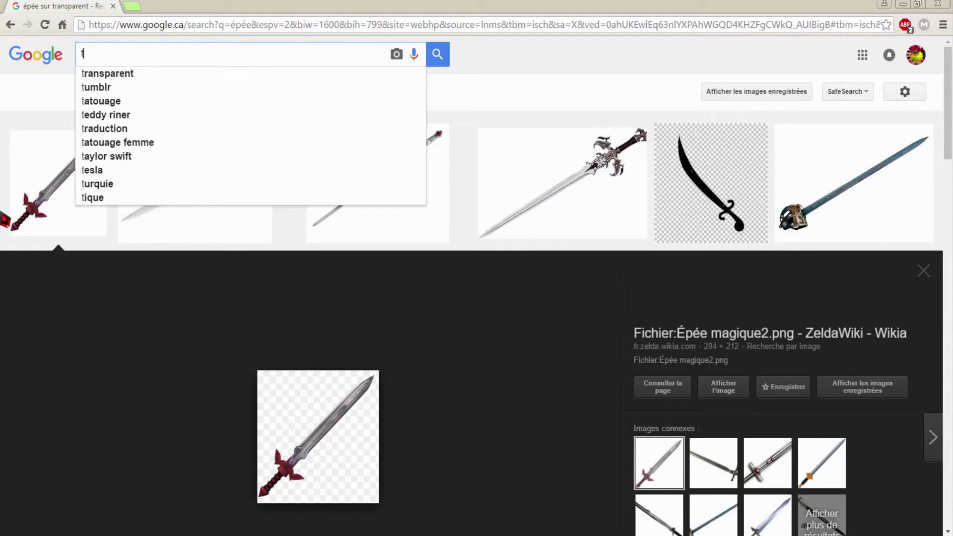
text(exture)
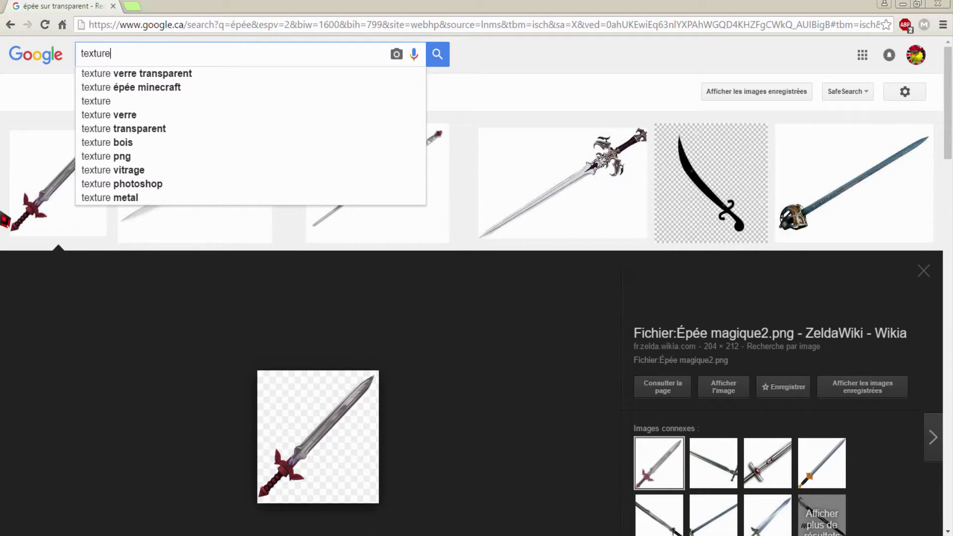
key(Return)
click(134, 62)
text(papier)
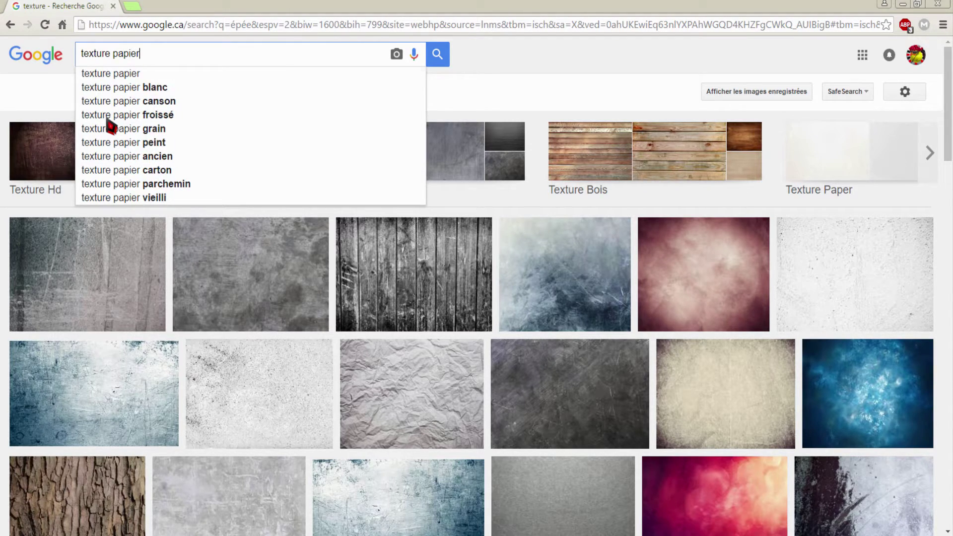
key(Return)
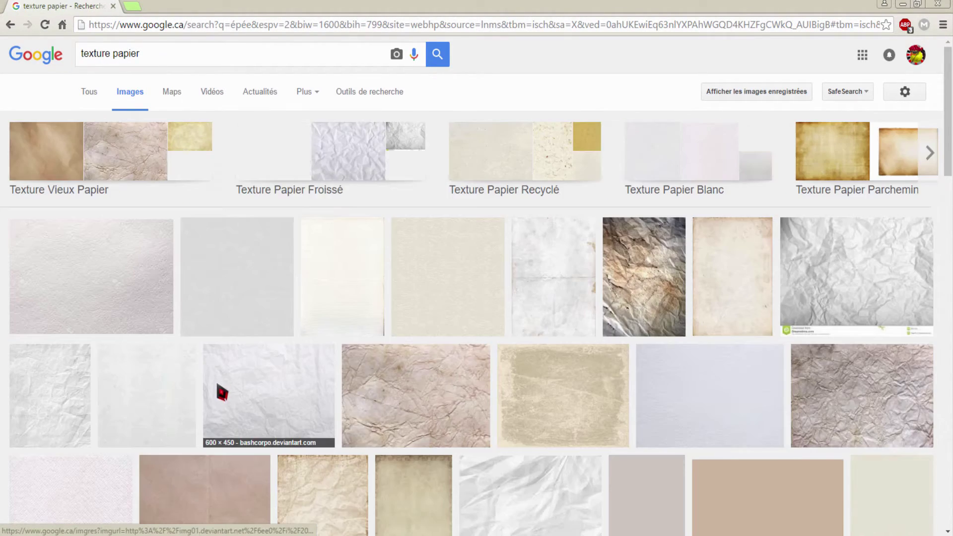
Copy the white crumpled "Watercolor paper texture" image by PSDGraphics from the results and return to paint.net.
scroll(408, 381, down, 1)
scroll(408, 380, down, 1)
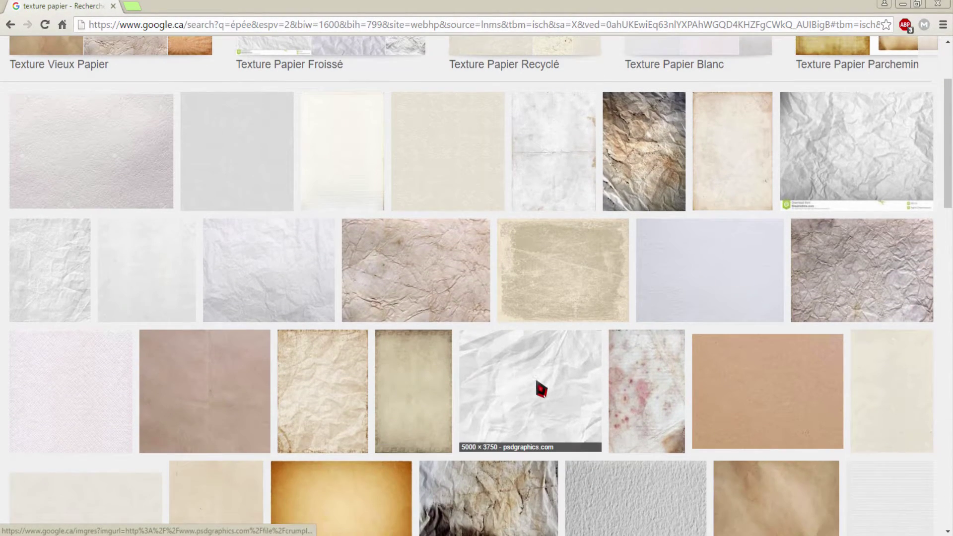
click(534, 396)
right_click(329, 351)
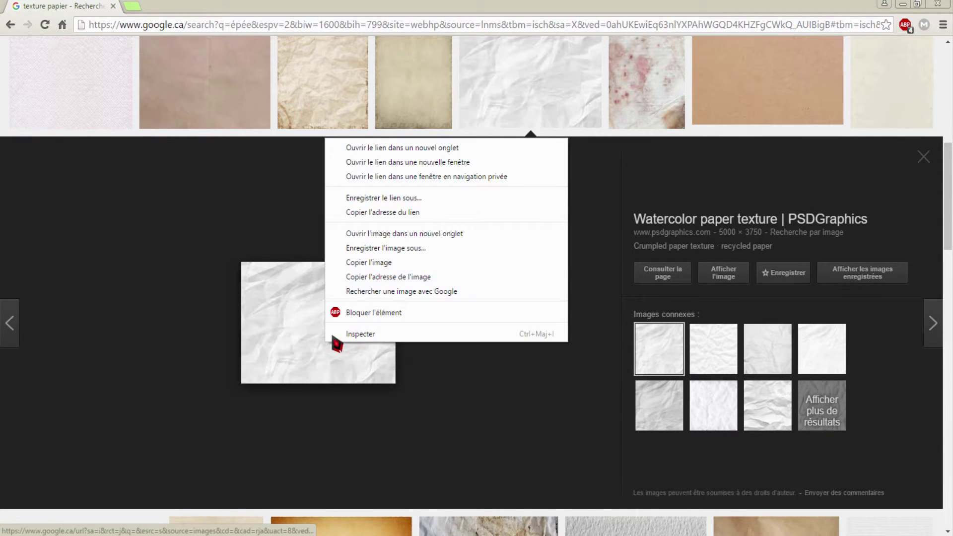
click(365, 268)
key(F9)
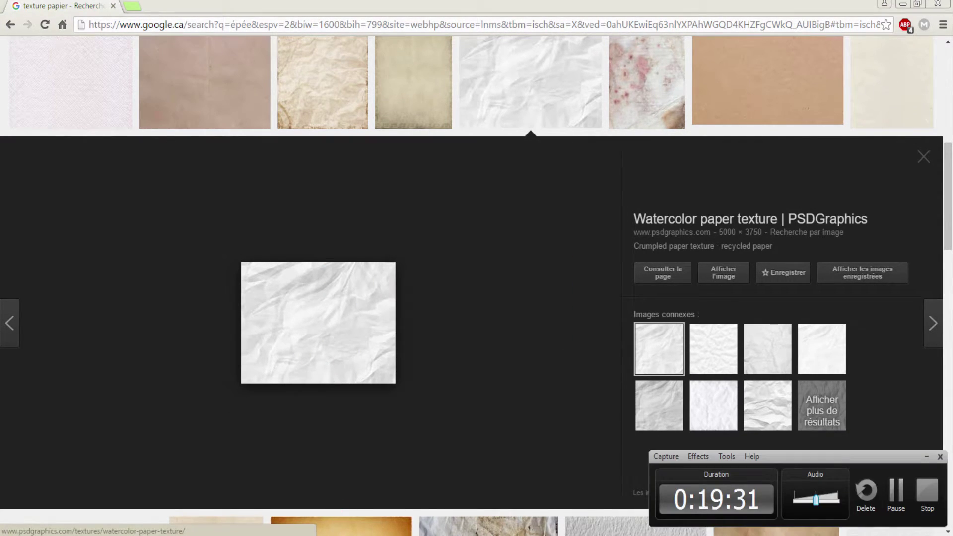
click(926, 456)
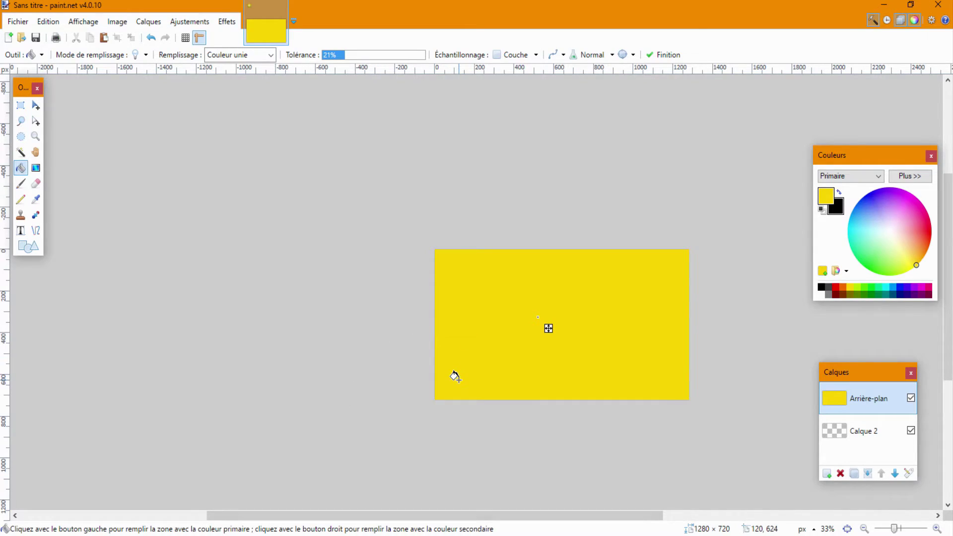
Try pasting the paper texture onto the yellow background layer and enlarging it to about 1280 × 959 px.
key(ctrl+v)
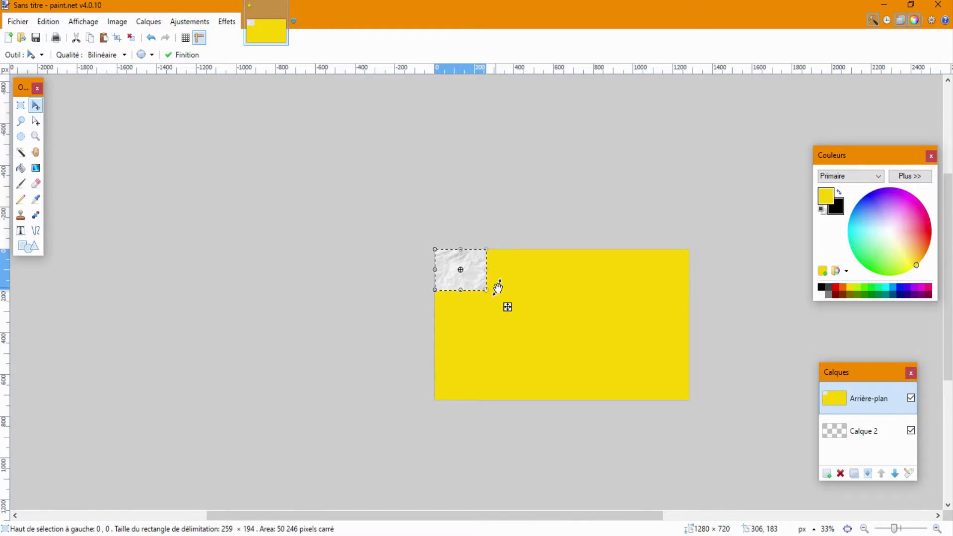
drag(488, 293, 728, 445)
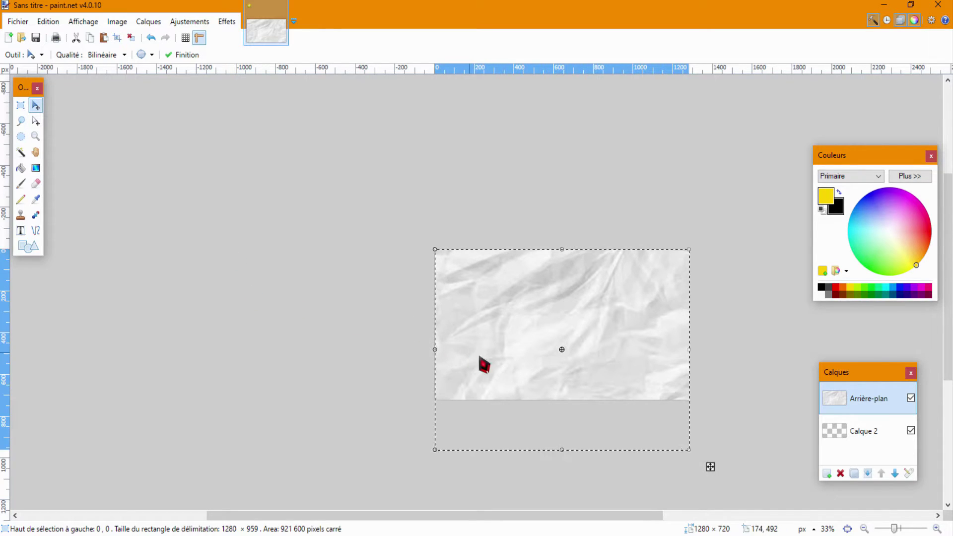
mouse_move(894, 531)
mouse_down()
mouse_move(903, 532)
mouse_move(896, 531)
mouse_up()
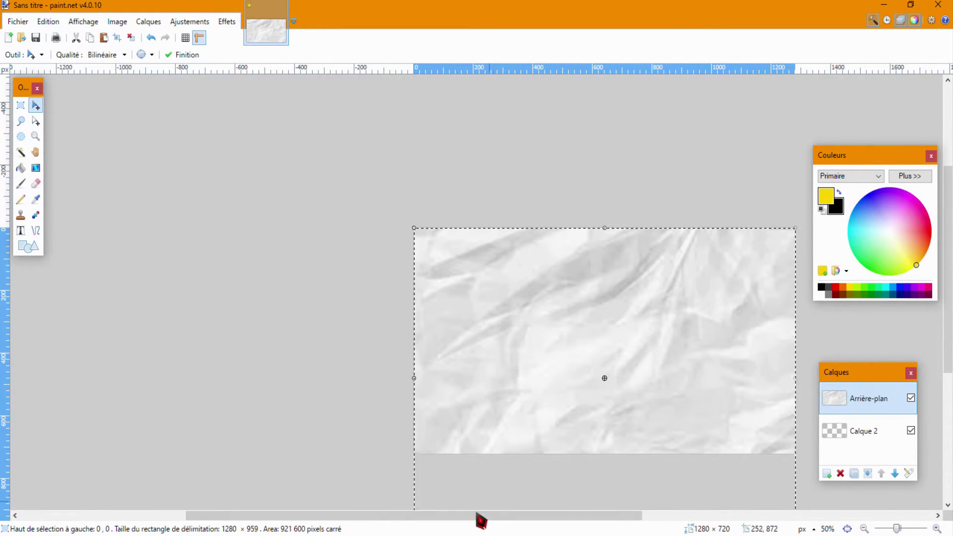
click(882, 403)
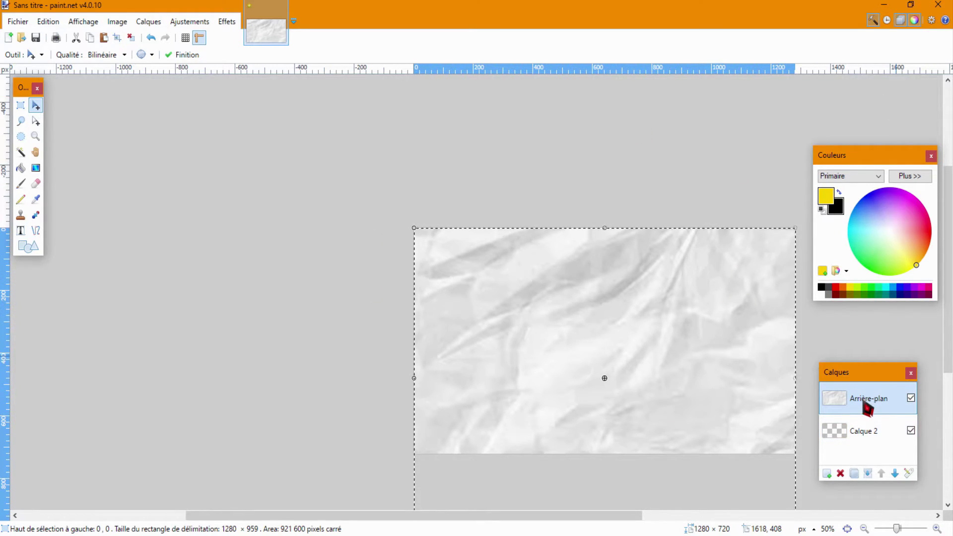
Undo the pasted texture and the background's yellow fill, and fill Calque 2 with the yellow primary colour instead.
click(151, 37)
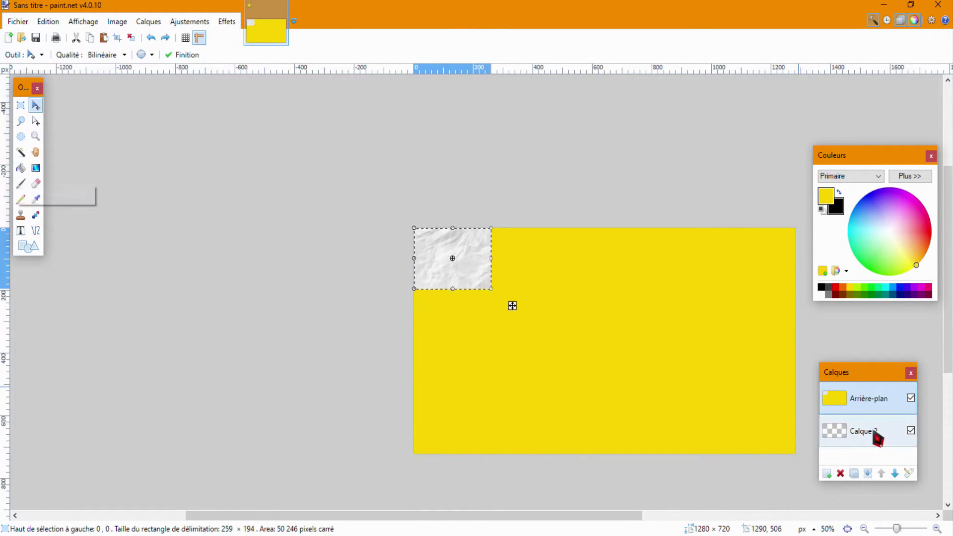
click(873, 431)
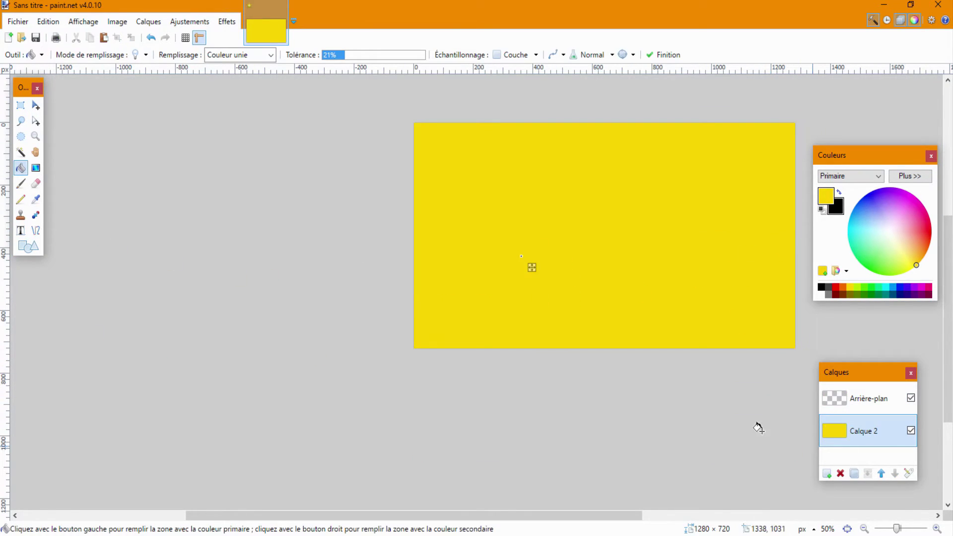
scroll(587, 395, up, 3)
Paste the paper texture onto the empty background layer and enlarge it to about 1289 × 965 px to cover the canvas.
click(853, 406)
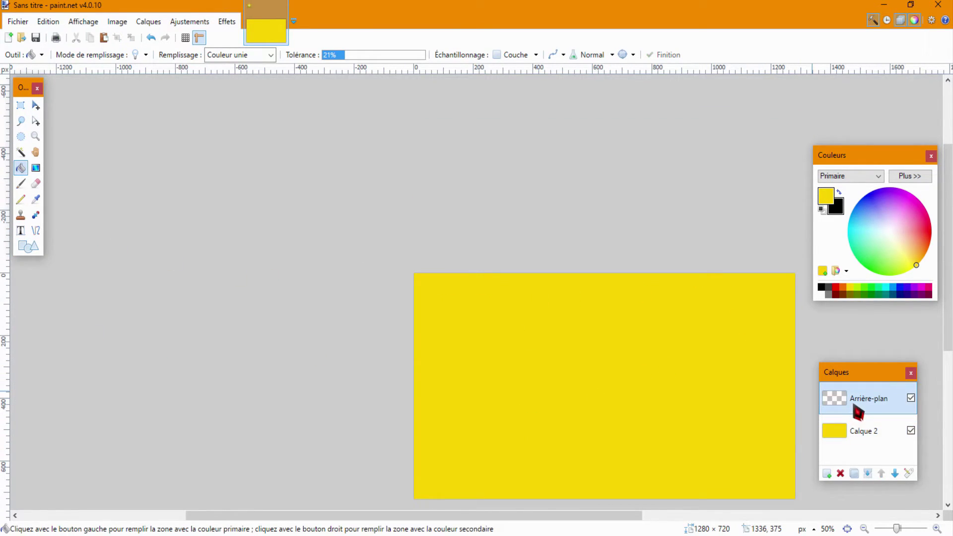
scroll(678, 351, down, 3)
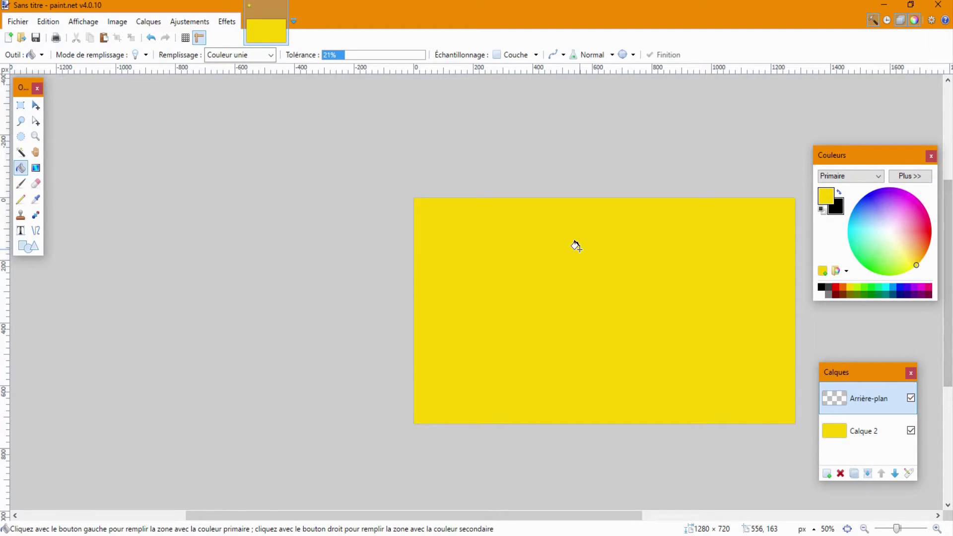
key(ctrl+v)
key(Delete)
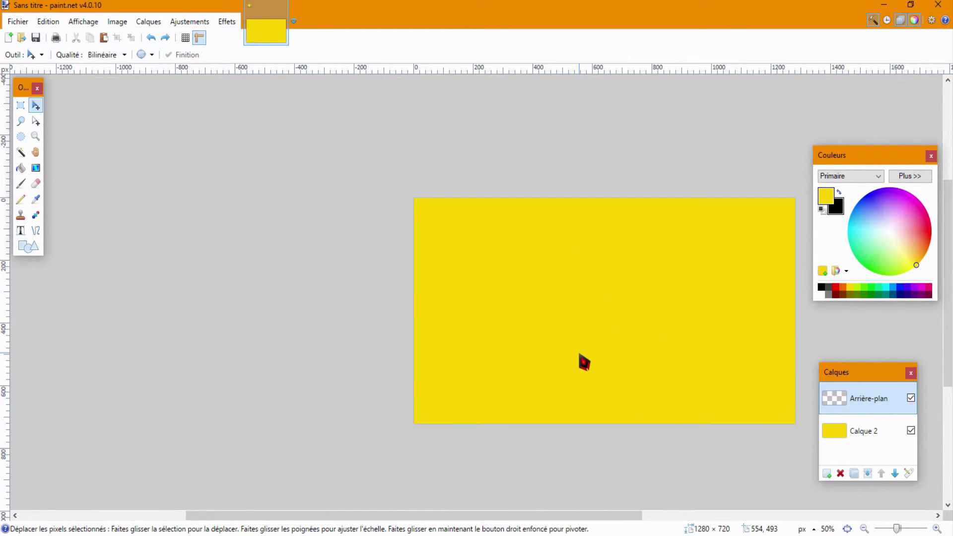
key(ctrl+v)
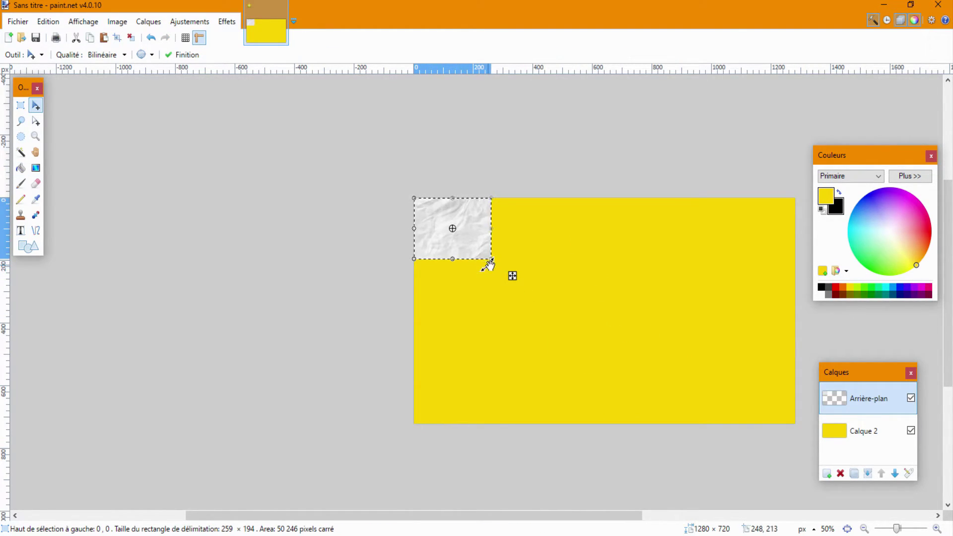
drag(490, 259, 794, 434)
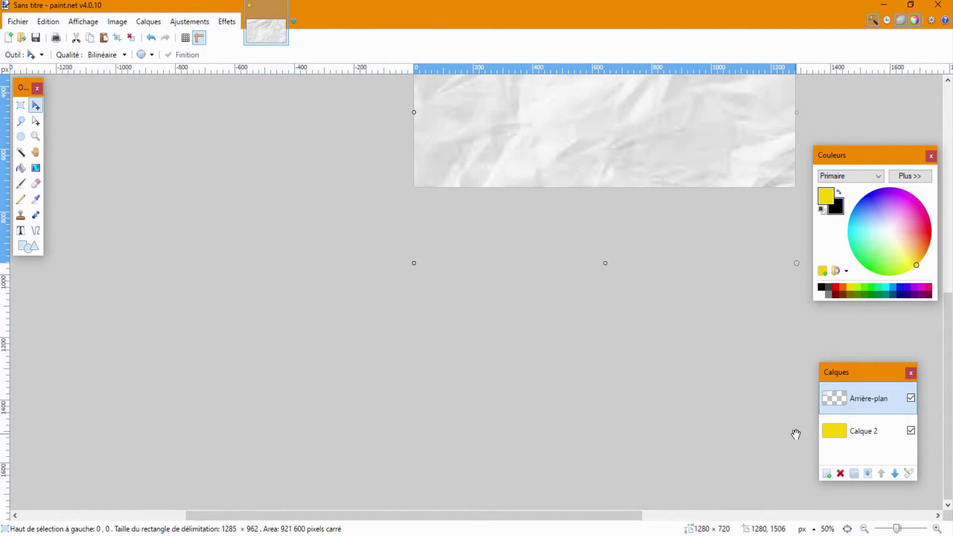
scroll(680, 370, up, 3)
scroll(816, 344, down, 3)
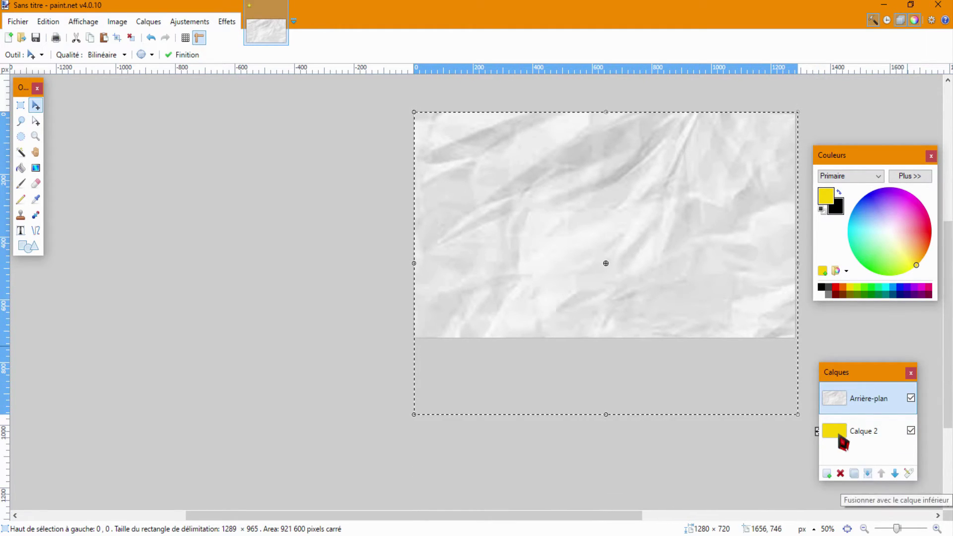
Lower the background layer's opacity in its layer properties so the yellow of Calque 2 shows through, keeping the Normal blend mode.
double_click(878, 406)
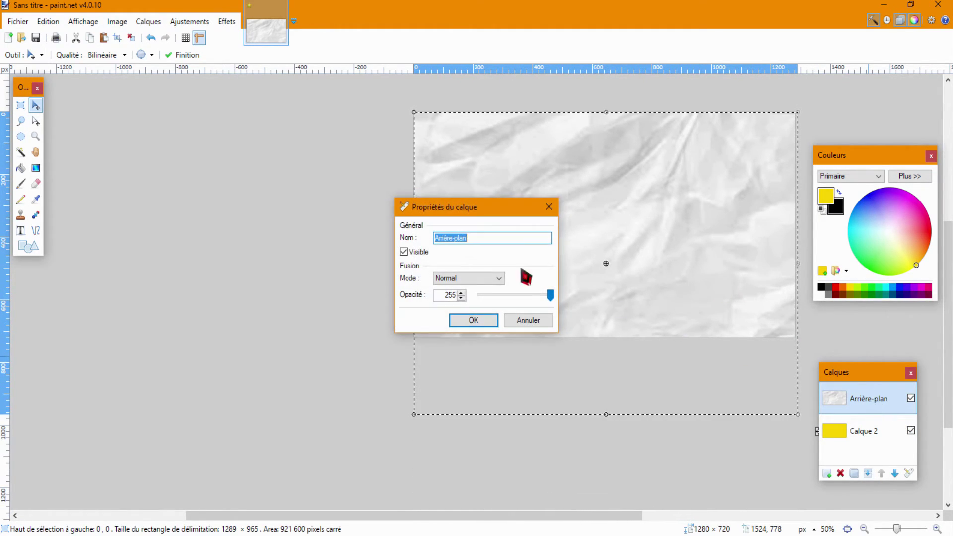
click(476, 279)
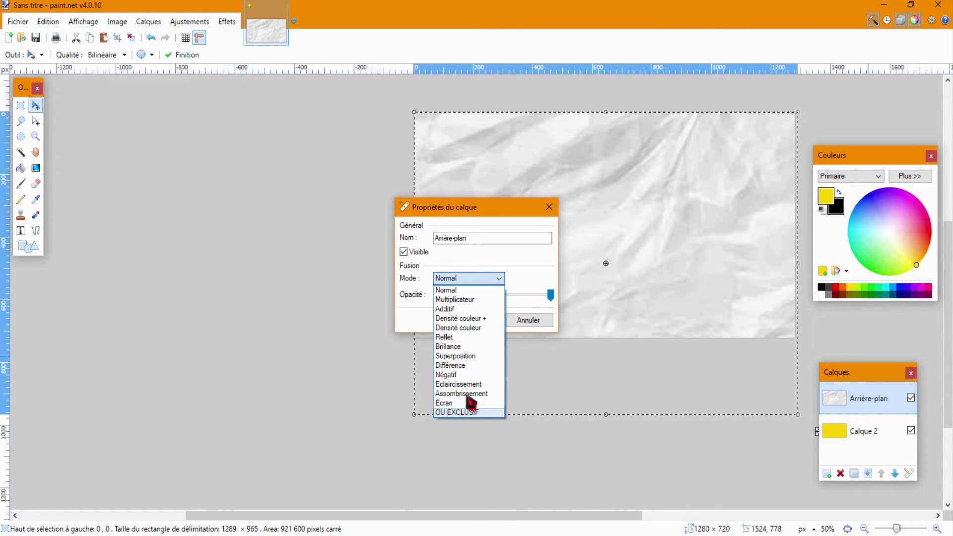
click(476, 277)
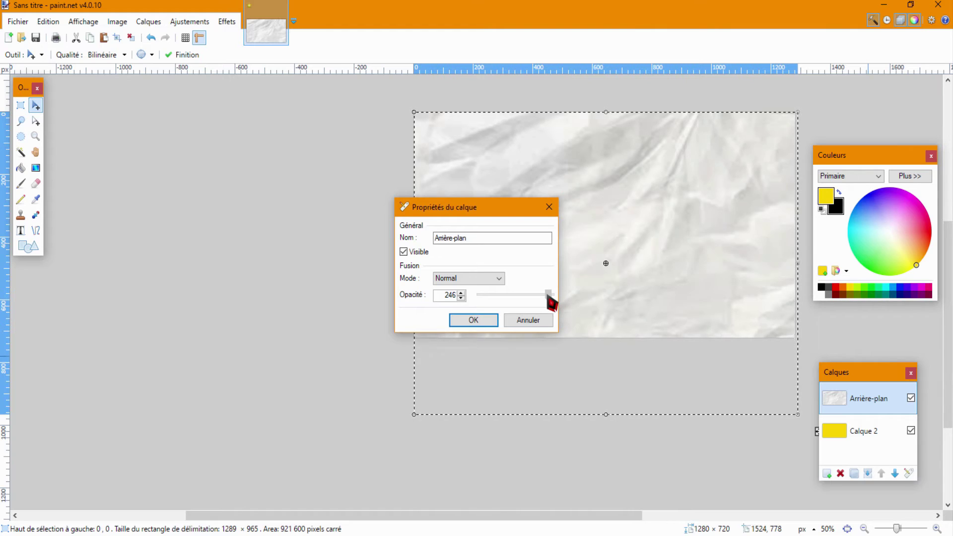
drag(525, 293, 518, 293)
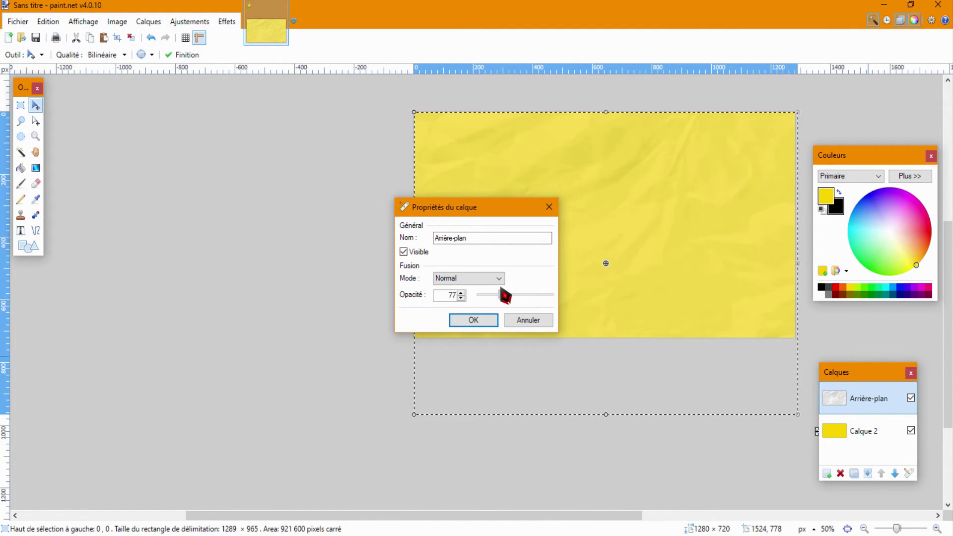
drag(493, 294, 502, 298)
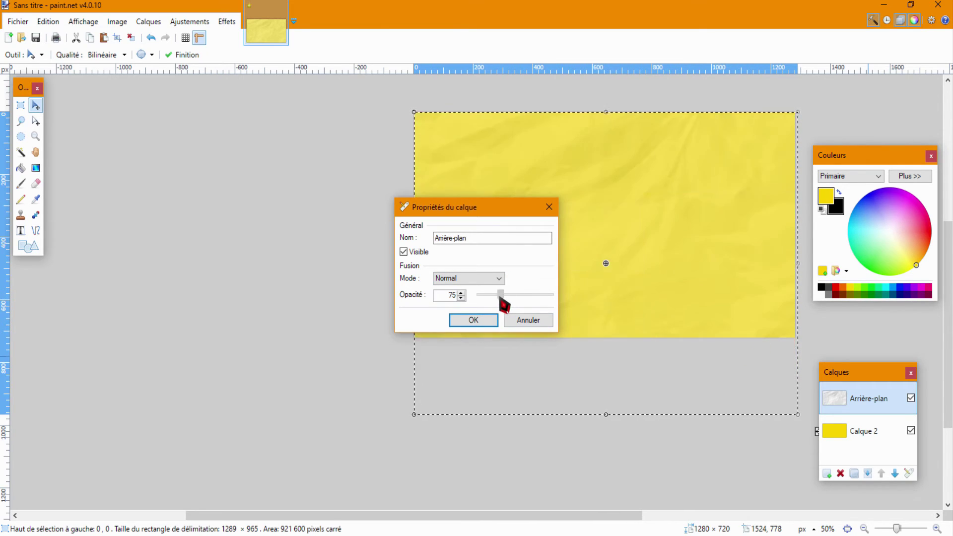
mouse_move(503, 299)
mouse_down()
mouse_move(494, 300)
mouse_move(509, 301)
mouse_up()
click(486, 328)
scroll(613, 412, up, 1)
scroll(642, 307, down, 3)
scroll(595, 293, up, 5)
scroll(651, 482, down, 5)
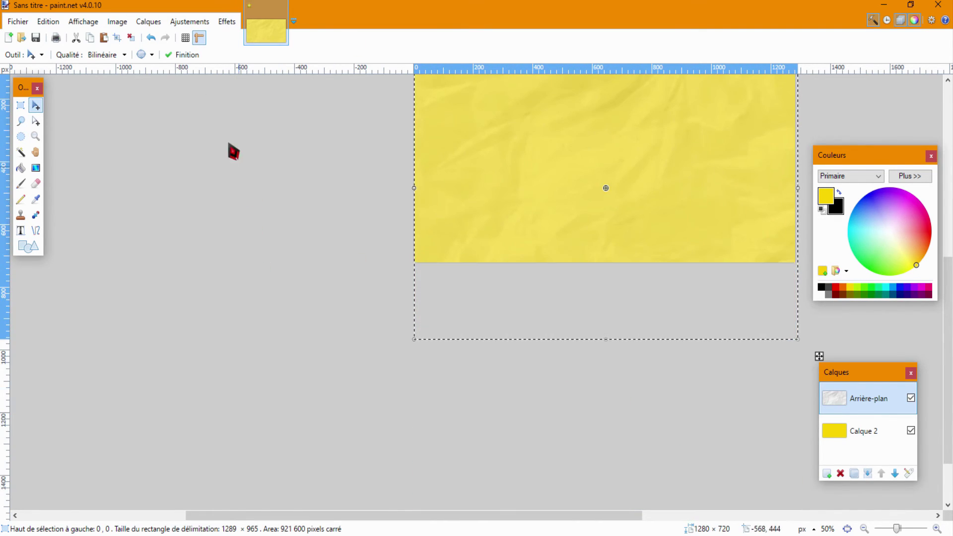
click(118, 21)
mouse_move(159, 24)
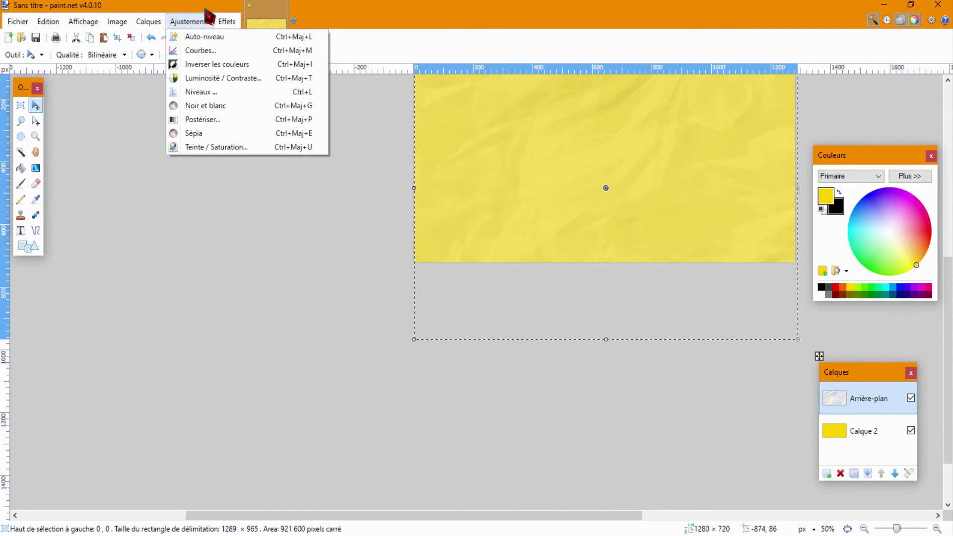
click(163, 36)
click(189, 21)
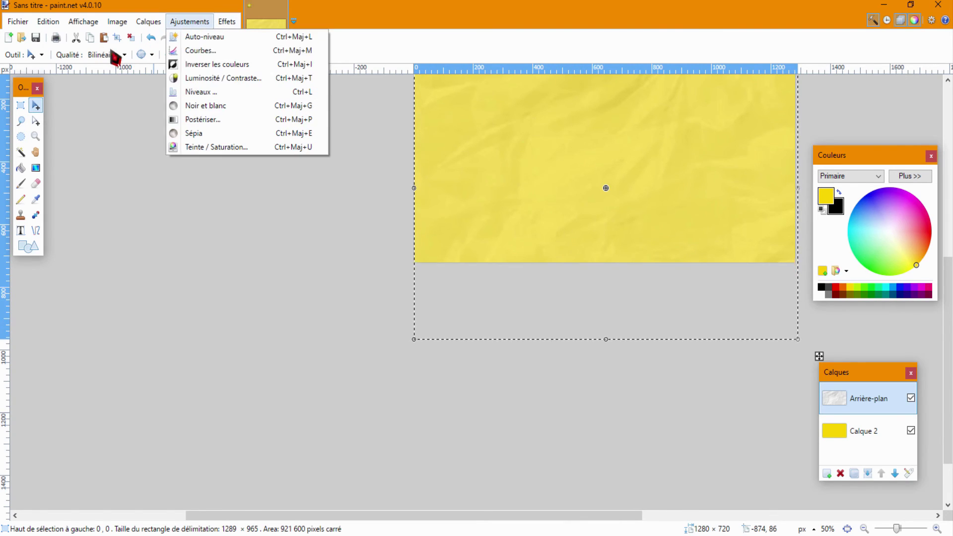